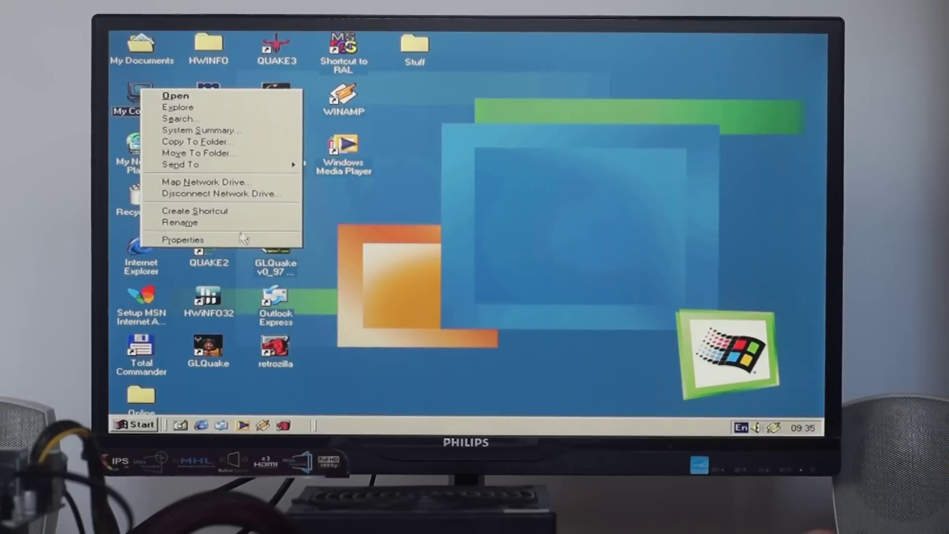
Step: Bring up the Shut Down dialog's action list showing Restart in MS-DOS mode
left_click(247, 236)
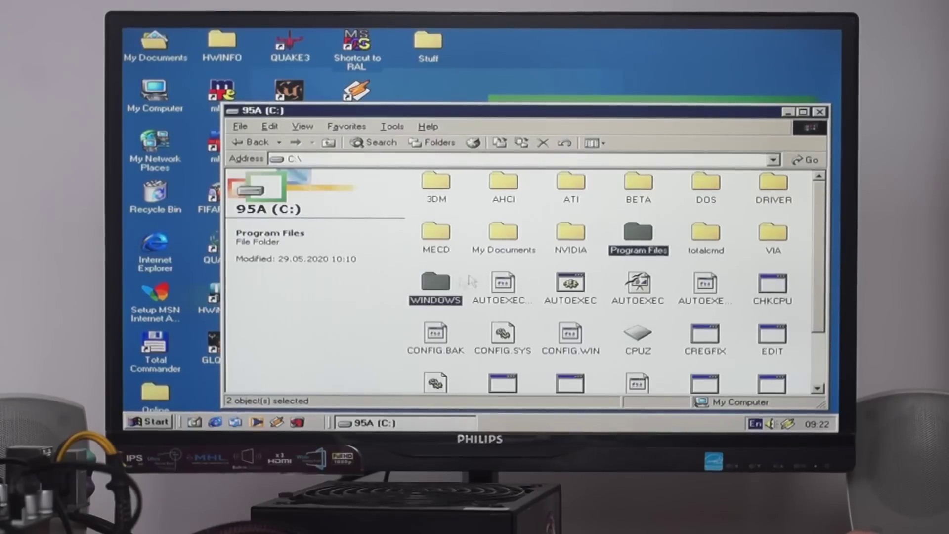
left_click(583, 291, "ctrl")
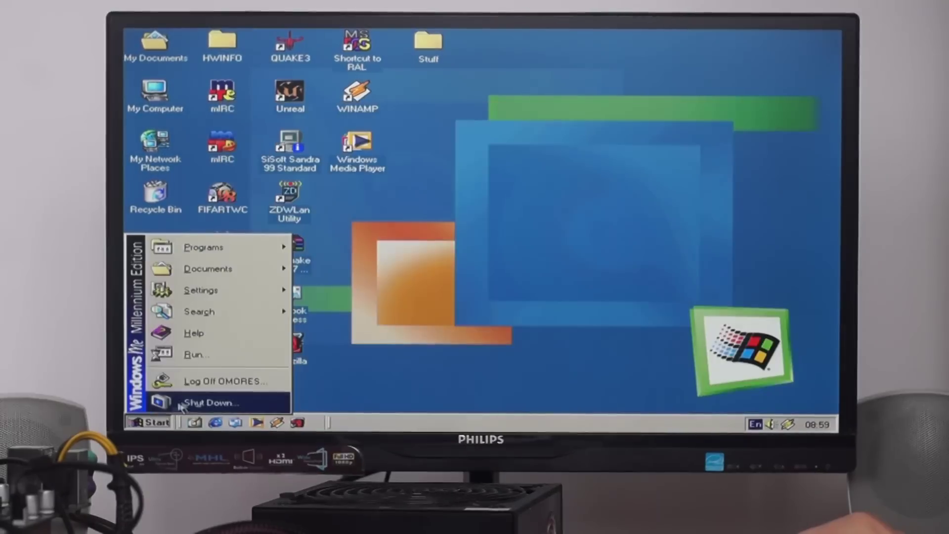
left_click(208, 403)
left_click(496, 202)
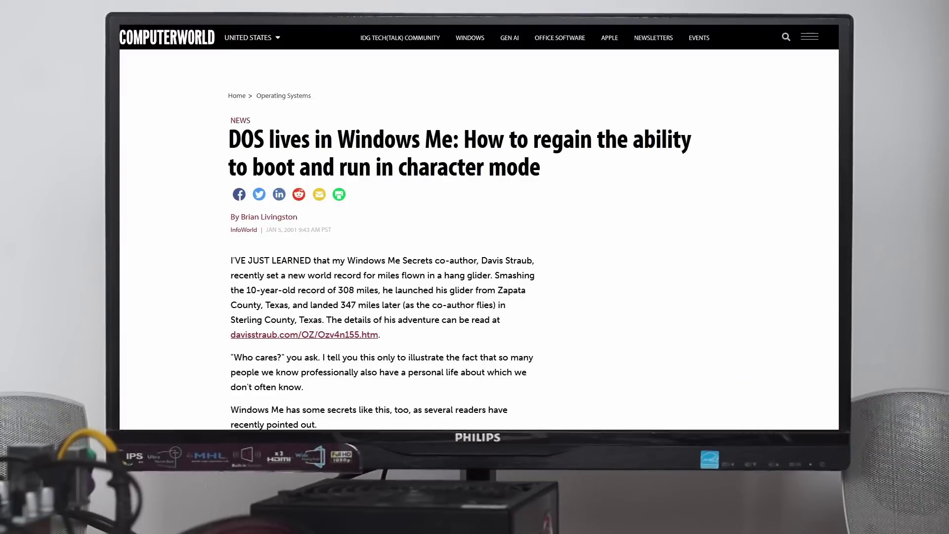
Step: Scroll the Computerworld article and highlight the paragraphs on DOS boot and its removal
scroll(479, 227, "down", 1)
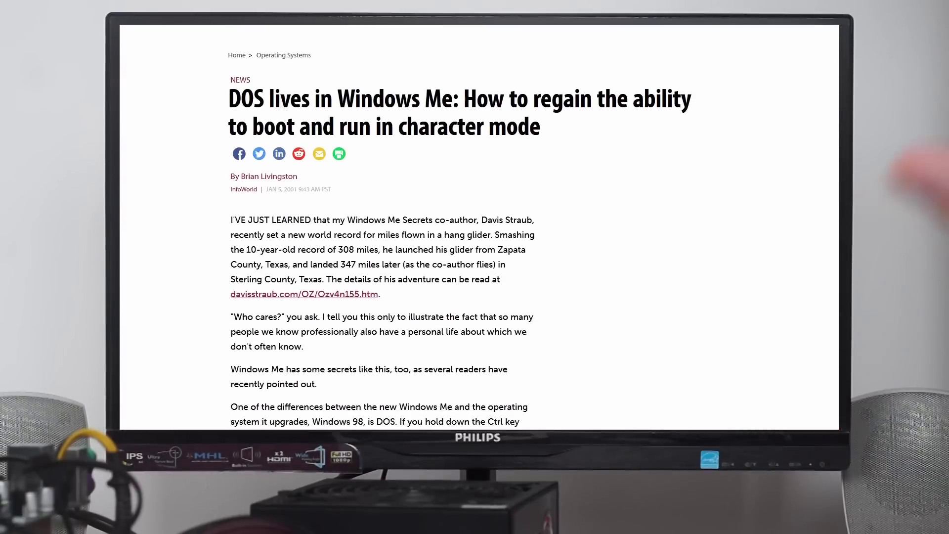
scroll(479, 227, "down", 4)
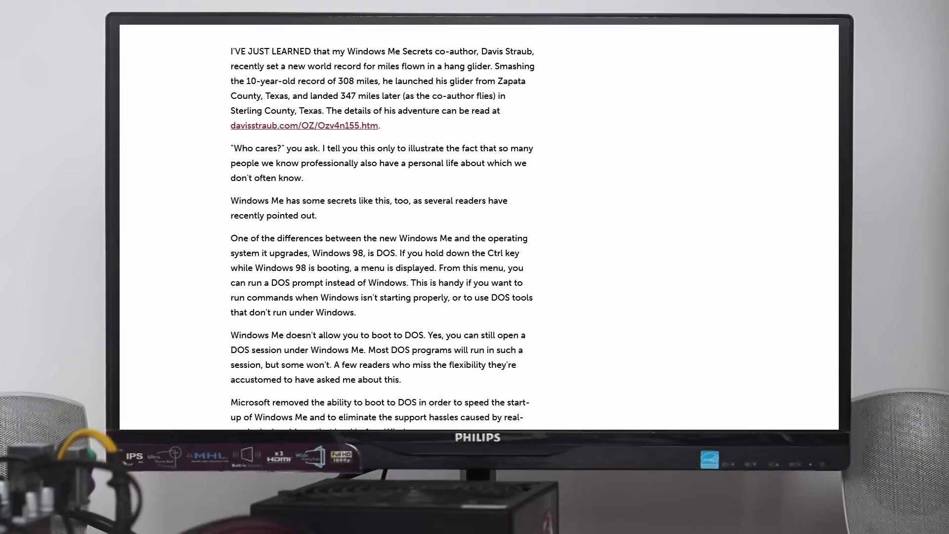
scroll(221, 283, "down", 2)
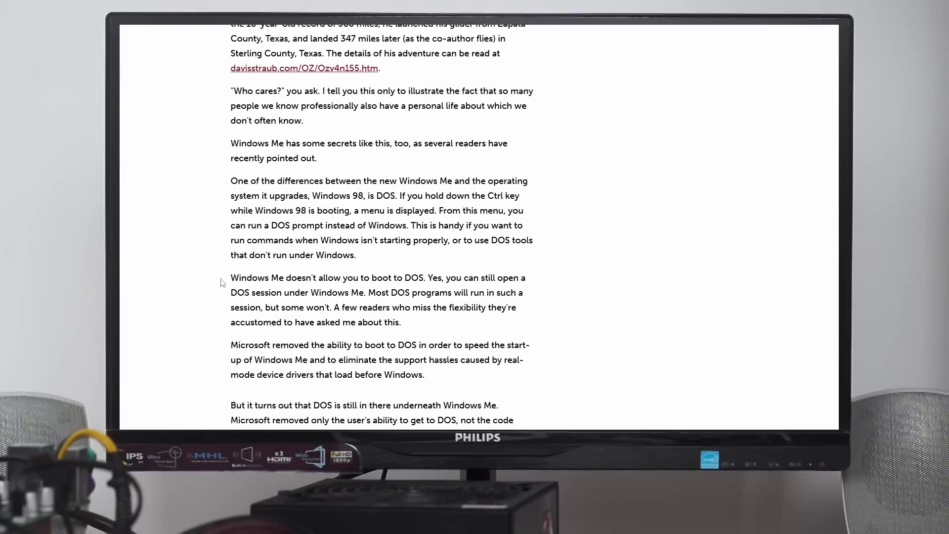
left_click_drag(221, 283, 491, 324)
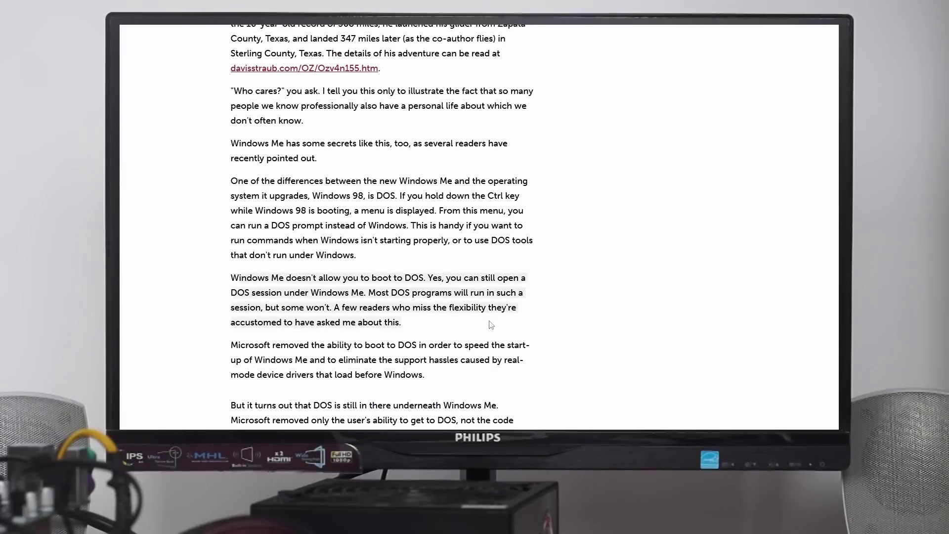
left_click_drag(426, 375, 221, 347)
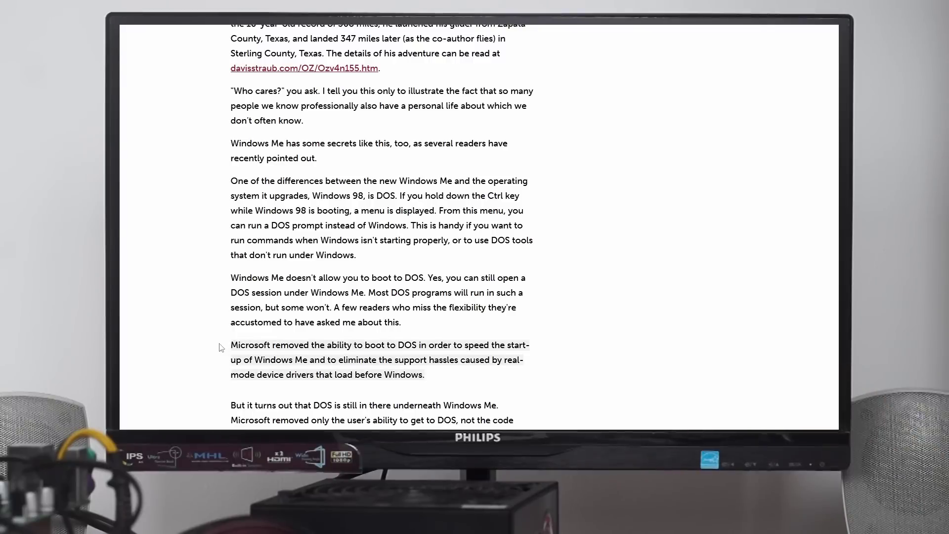
scroll(221, 347, "down", 5)
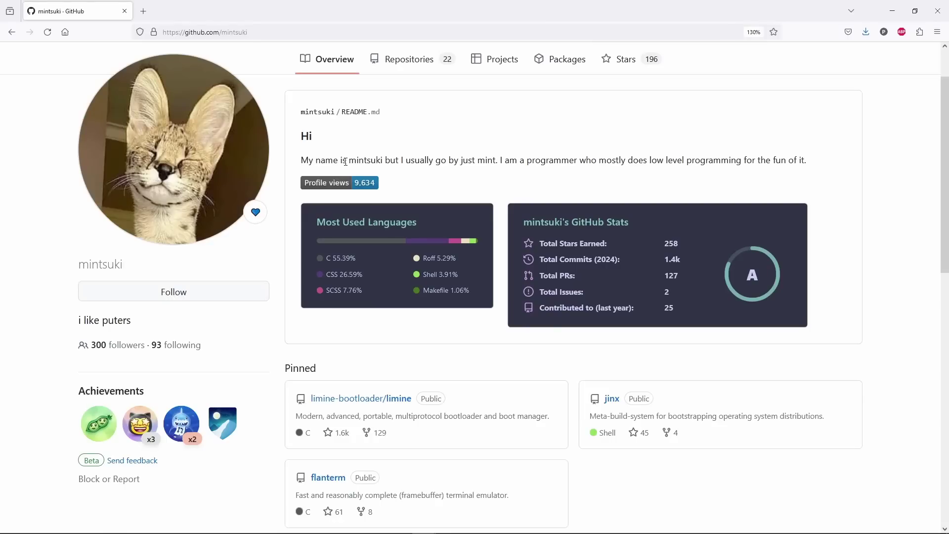
Step: On the GitHub profile, select the README introduction sentence, then the username
triple_click(344, 160)
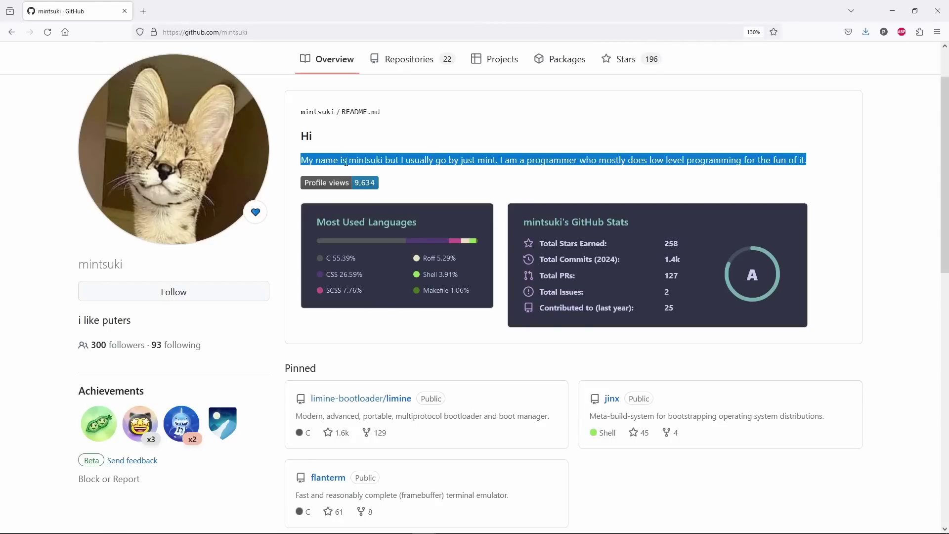
left_click(137, 269)
double_click(106, 265)
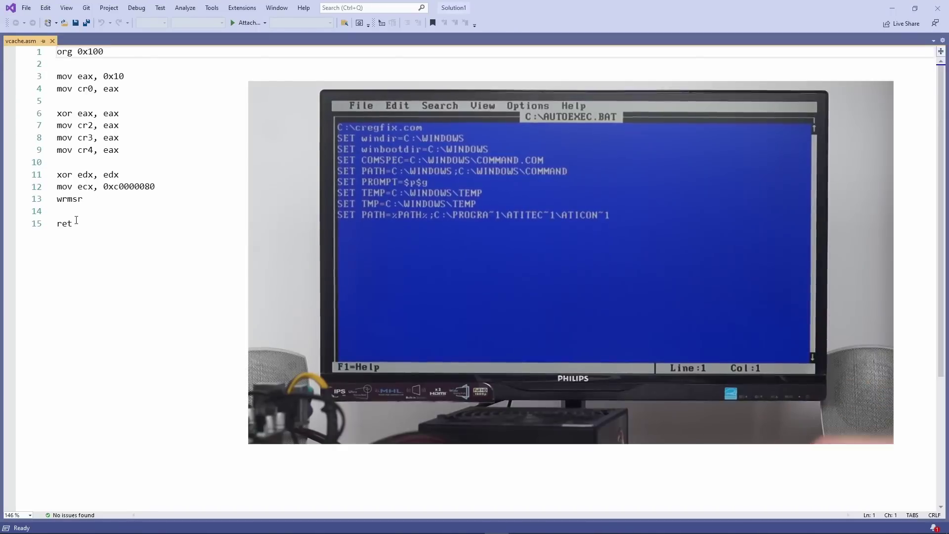
Step: Select all of vcache.asm, then open EDIT's File menu to head for Exit on SYSTEM.INI
left_click_drag(74, 225, 56, 52)
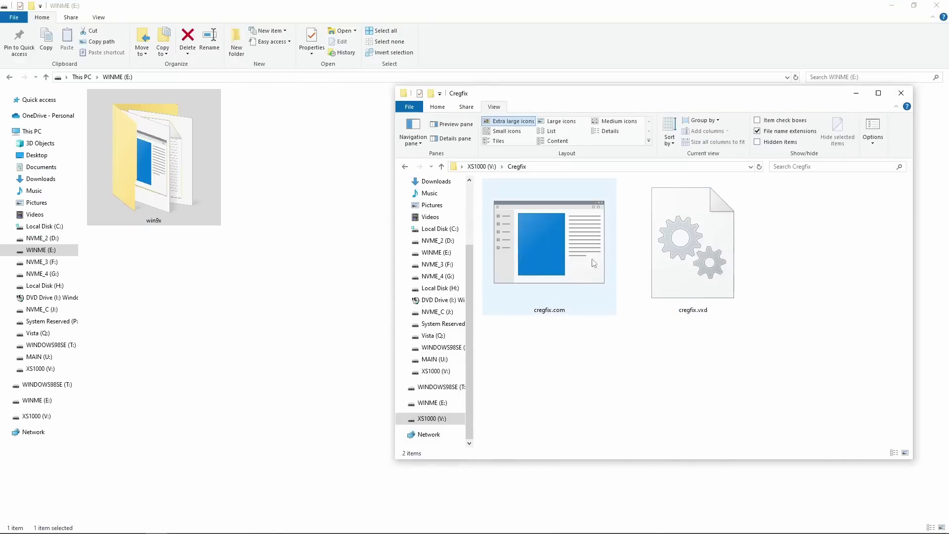
left_click(590, 262)
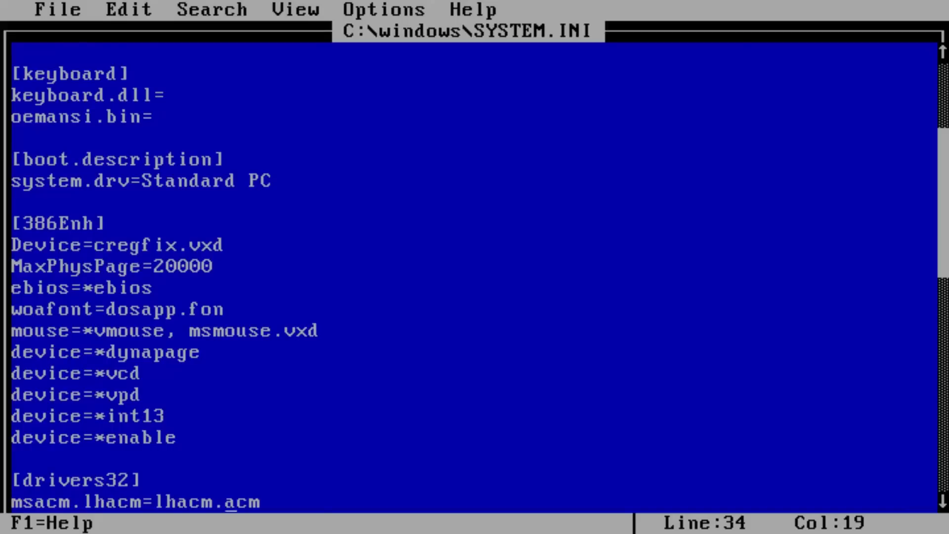
key("alt+f")
key("Up")
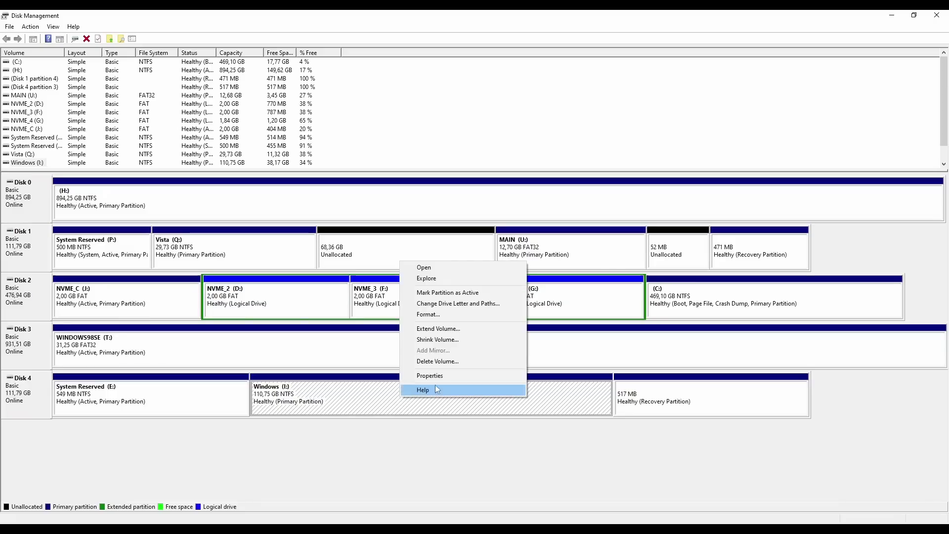
Step: Delete Disk 4's Windows (I:) and System Reserved (E:) volumes, keeping the 517 MB recovery partition
left_click(495, 362)
left_click(512, 308)
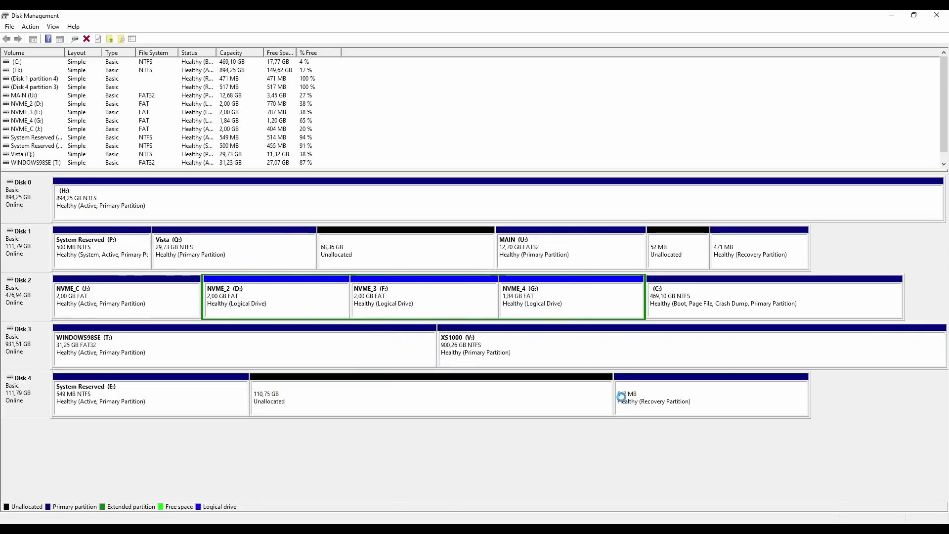
right_click(637, 396)
left_click(668, 388)
right_click(159, 399)
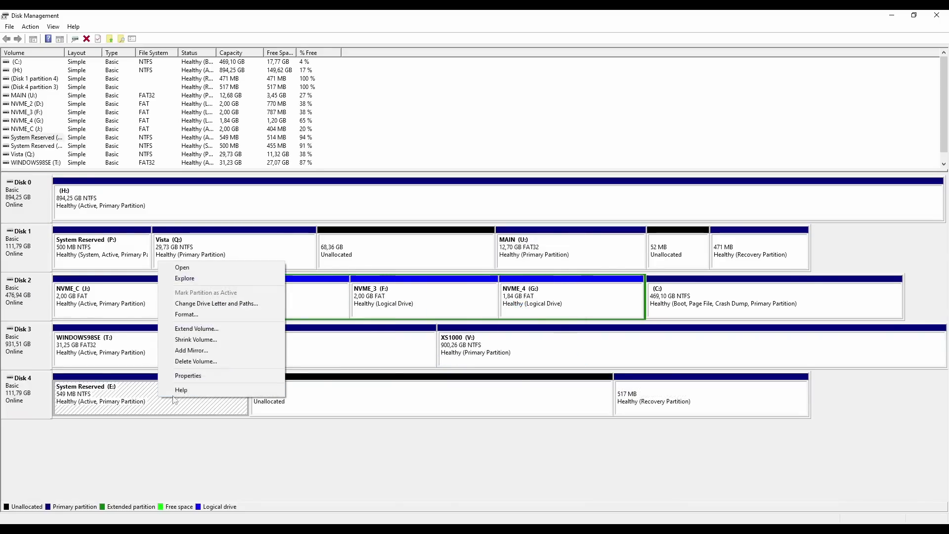
left_click(212, 360)
left_click(497, 309)
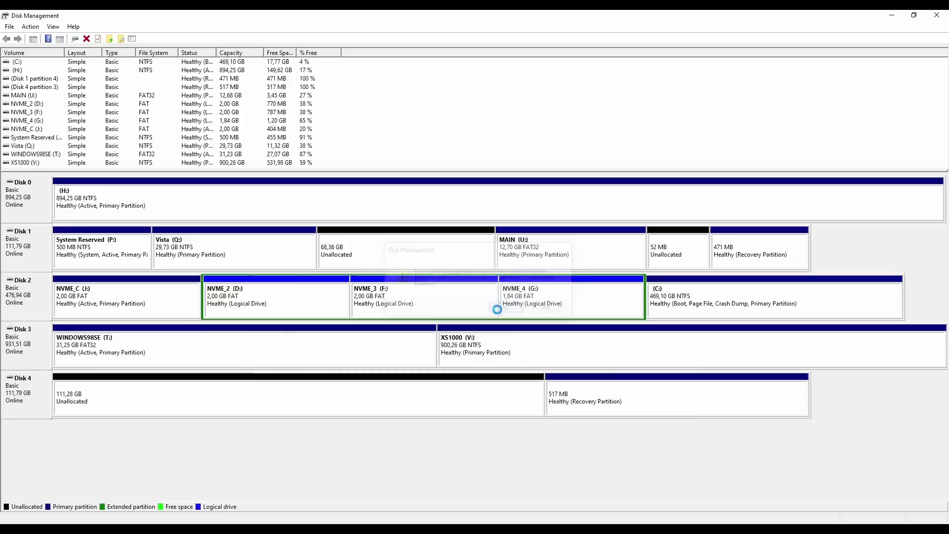
Step: In DiskPart, list disks, select disk 4 and run clean on it
right_click(579, 395)
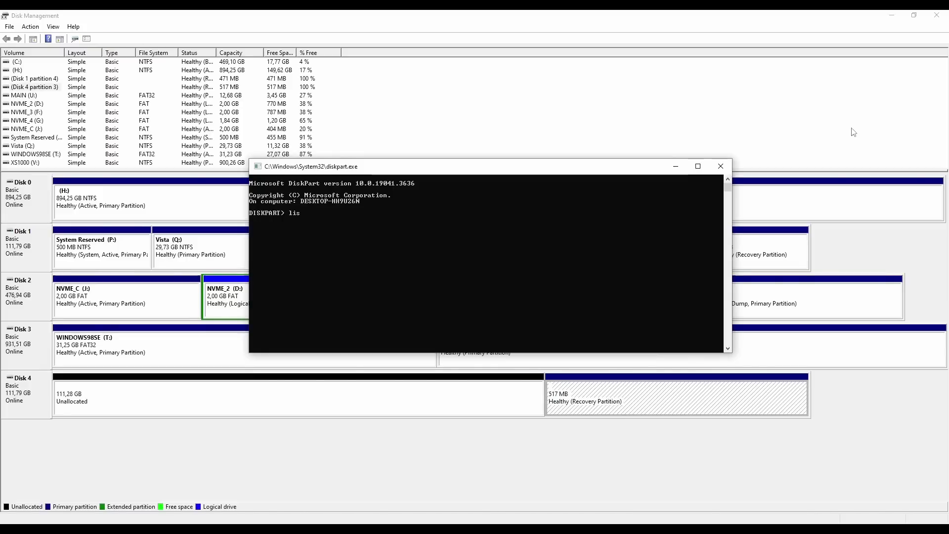
key("Return")
type("s")
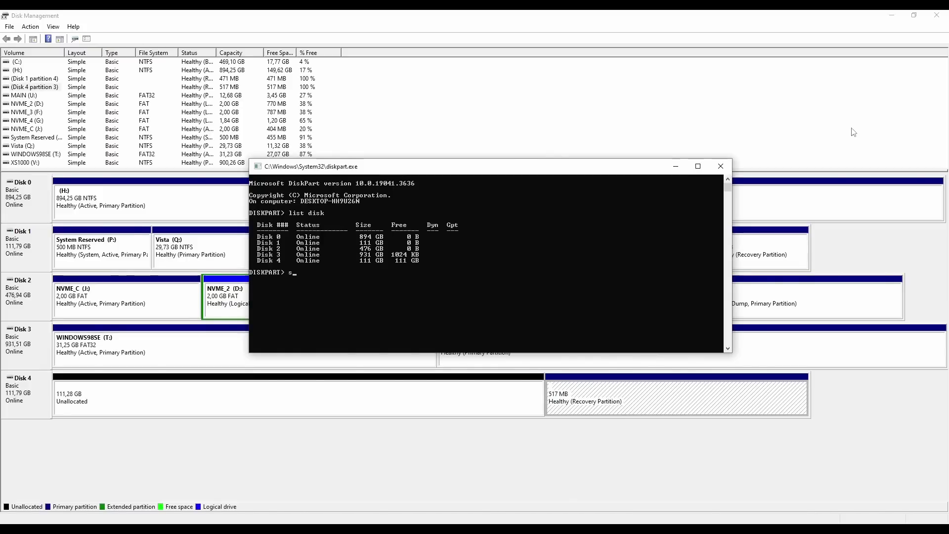
type("elect disk 4")
key("Return")
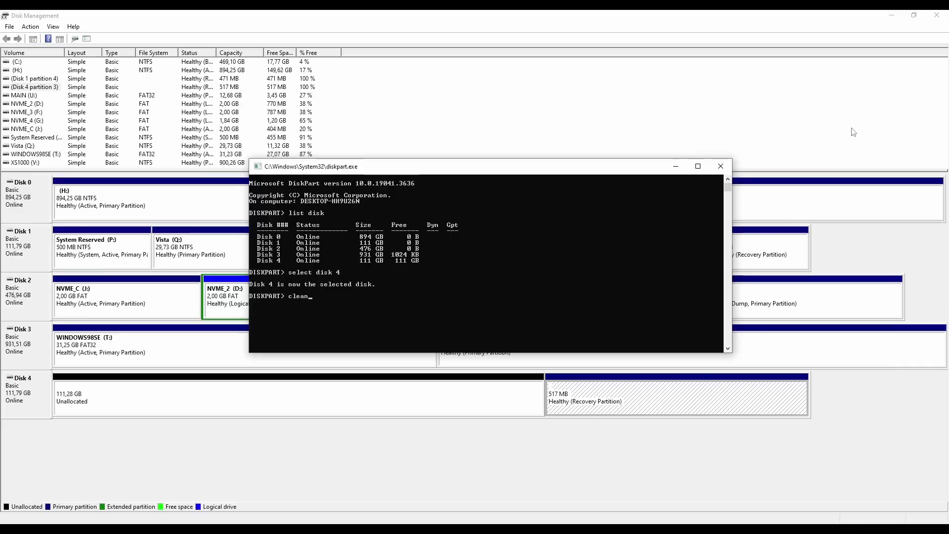
type("clean")
key("Return")
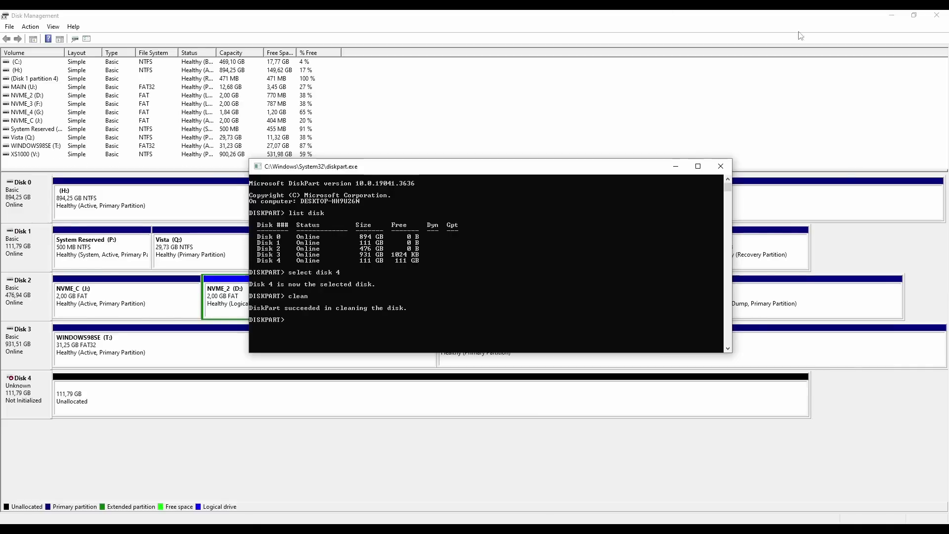
Step: Initialize Disk 4 with the MBR partition style
right_click(342, 393)
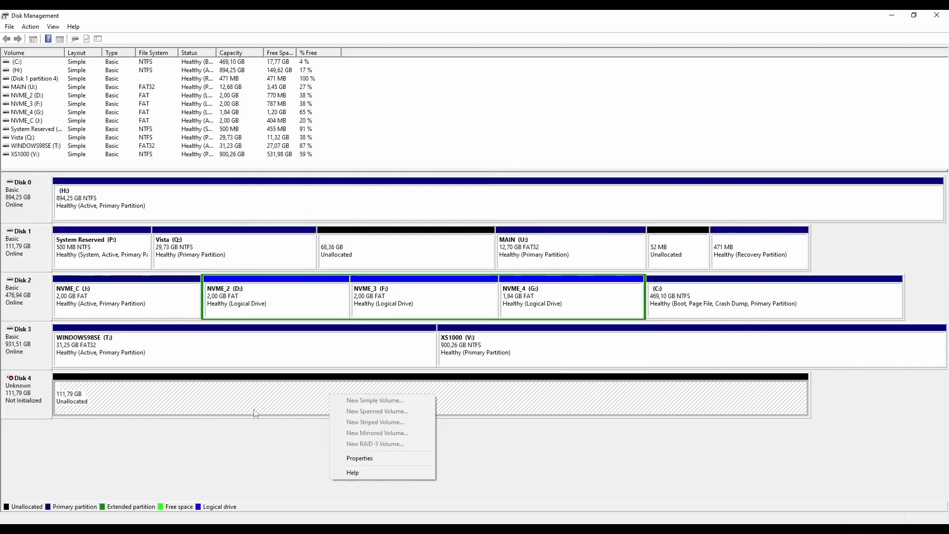
right_click(40, 388)
left_click(60, 391)
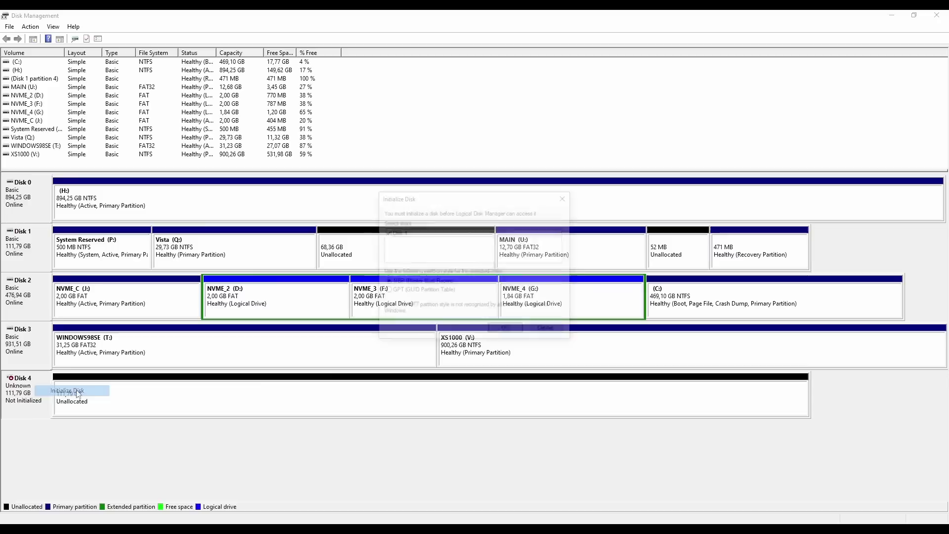
left_click(506, 331)
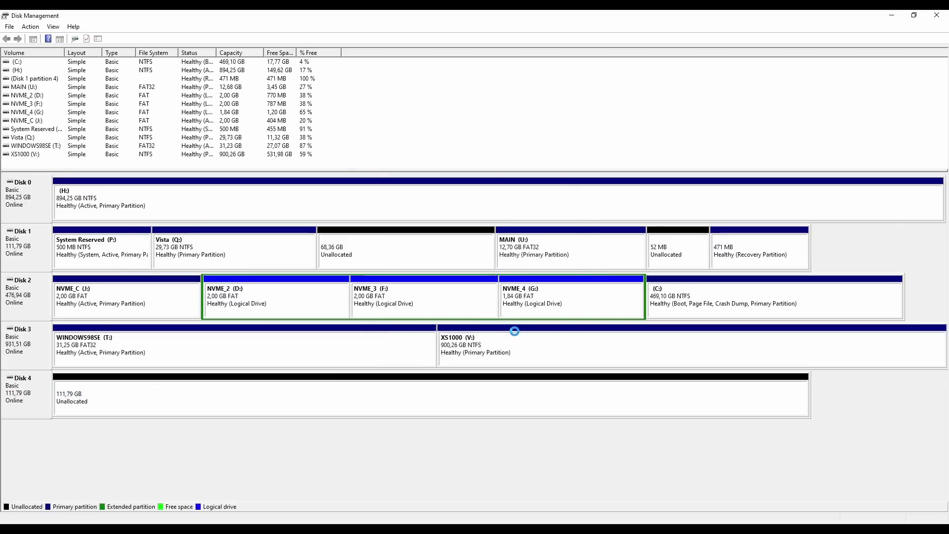
Step: Create a 32000 MB FAT32 volume labelled WinME as drive E on Disk 4
right_click(160, 394)
left_click(190, 397)
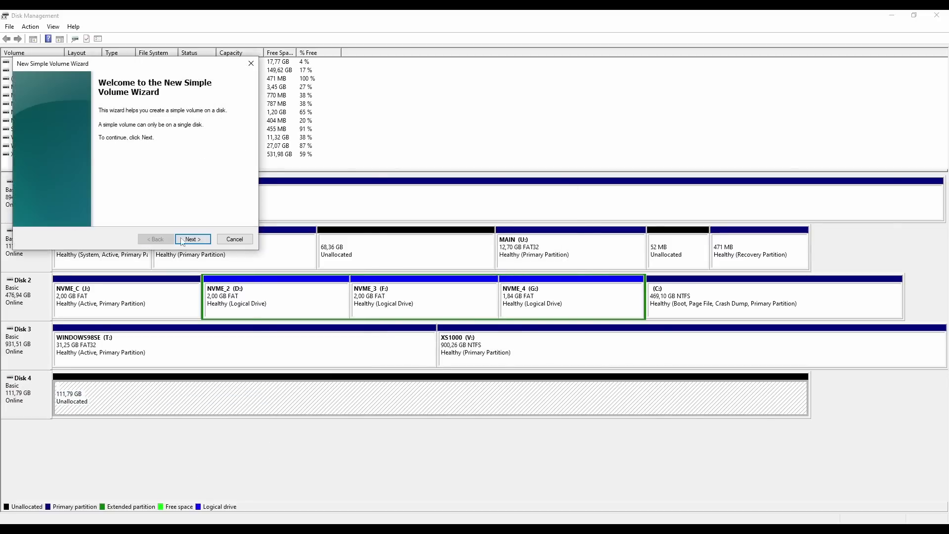
left_click(193, 238)
type("32000")
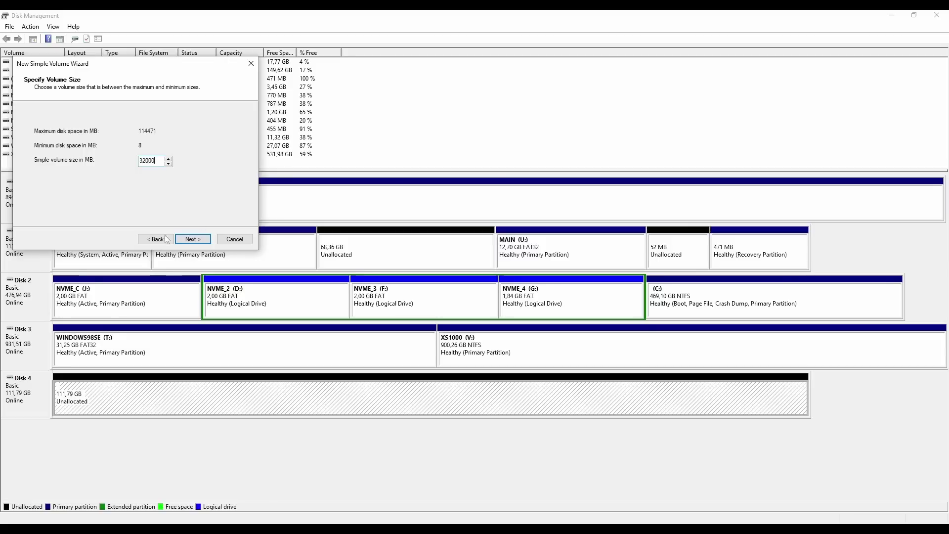
left_click(192, 239)
left_click(182, 241)
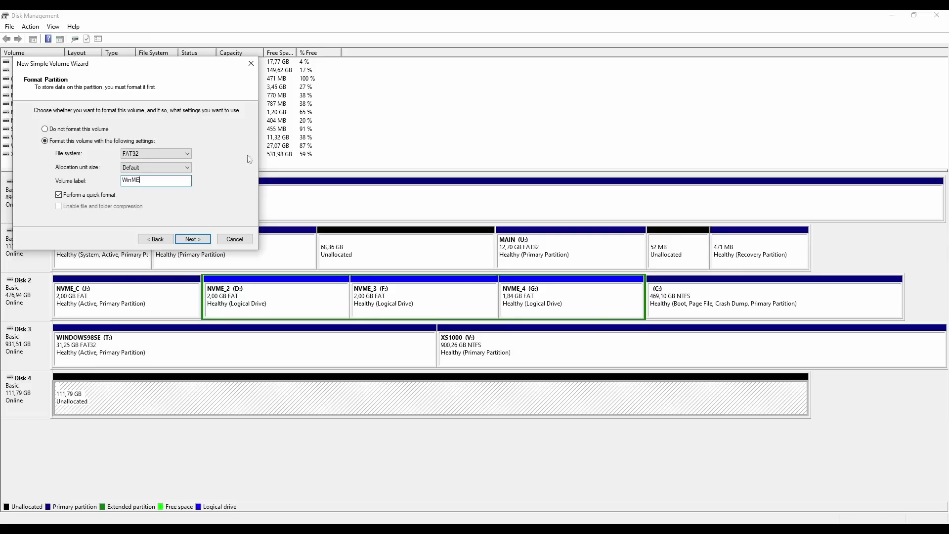
left_click(193, 240)
left_click(193, 240)
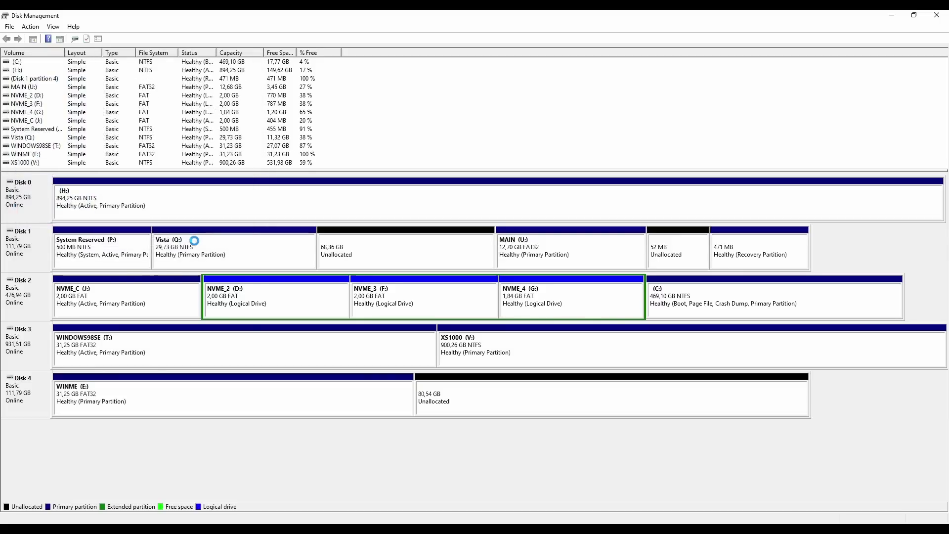
Step: Mark WINME (E:) as active, then open the Windows ME Retail Full download page
right_click(283, 399)
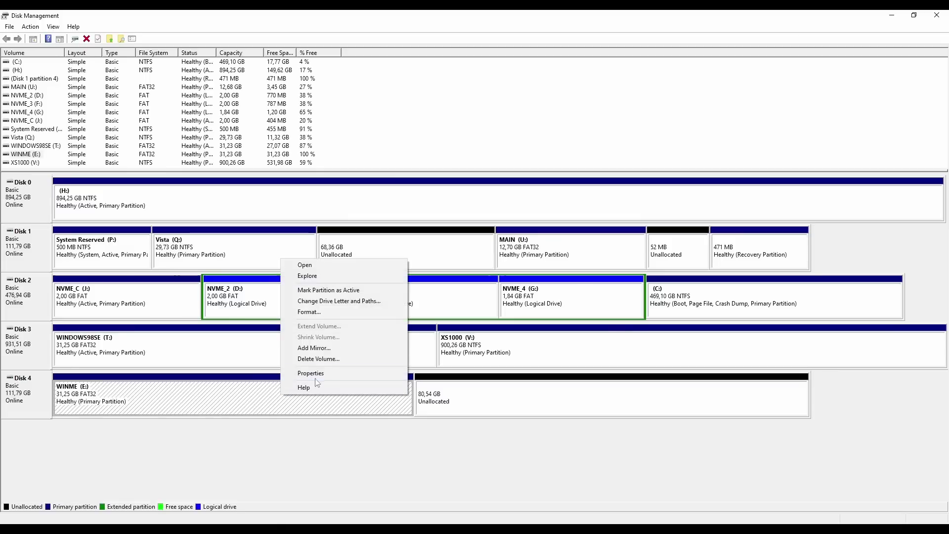
left_click(330, 290)
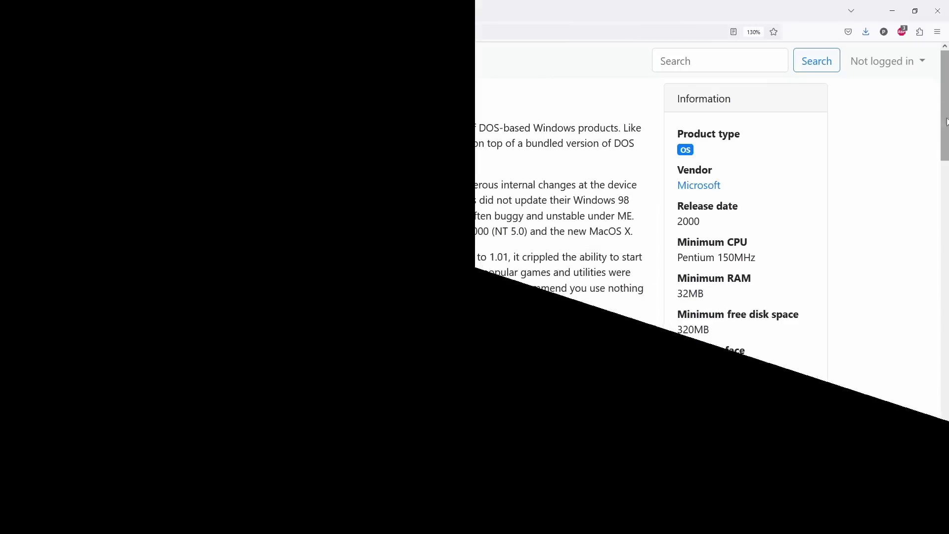
scroll(902, 307, "down", 10)
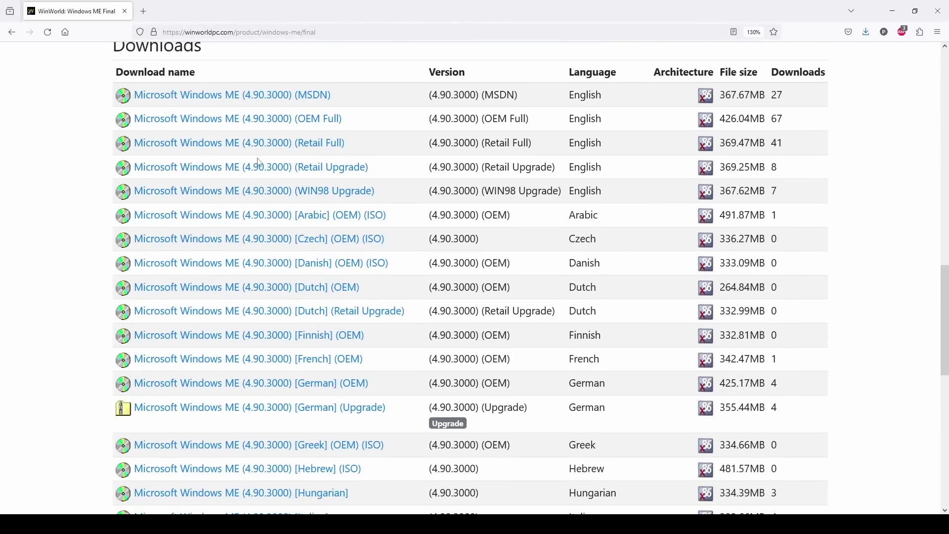
left_click(252, 147)
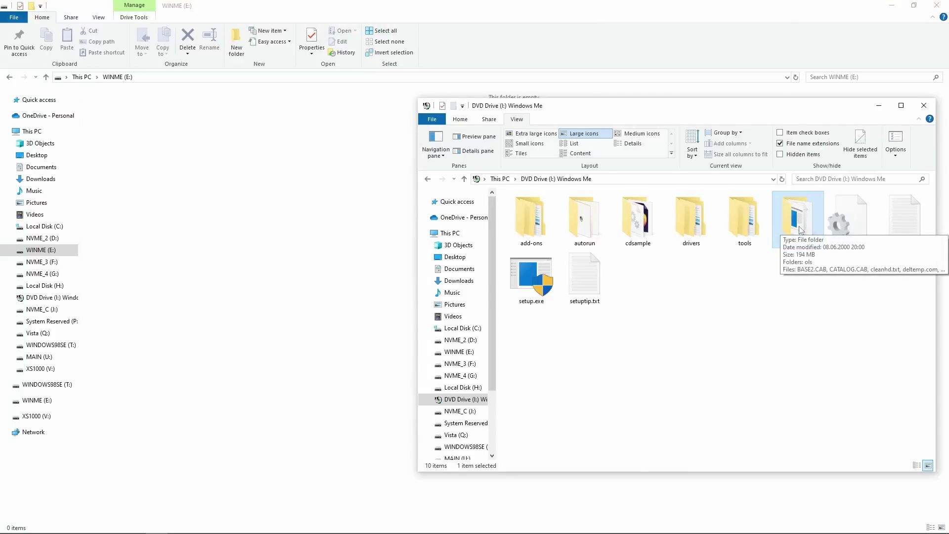
Step: Copy the win9x folder and cregfix.vxd onto WINME (E:), then select PATCHMEM.EXE
left_click_drag(801, 226, 266, 228)
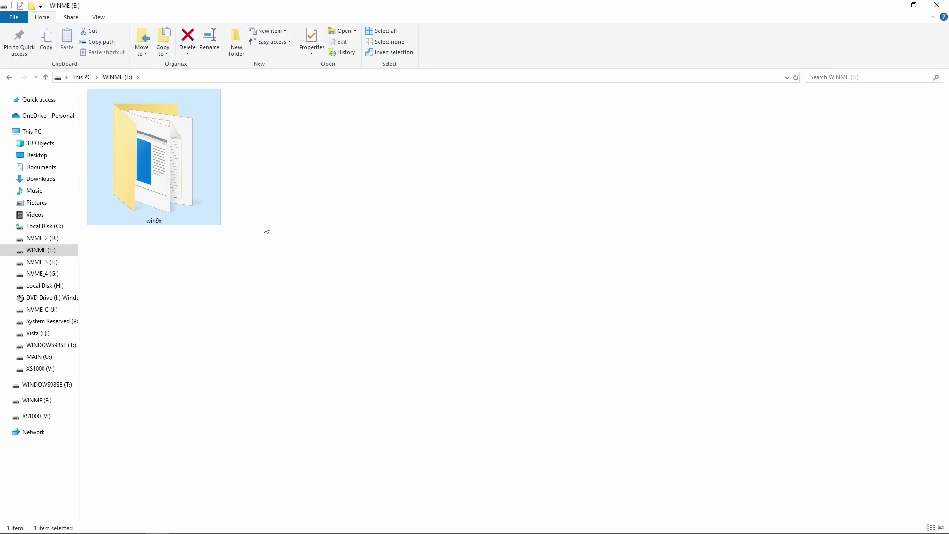
key("alt+Tab")
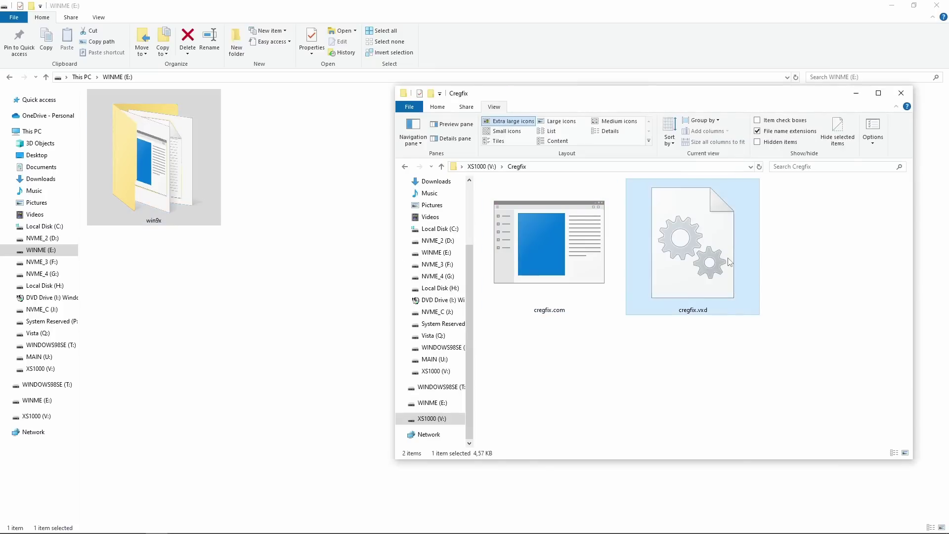
left_click_drag(696, 237, 306, 208)
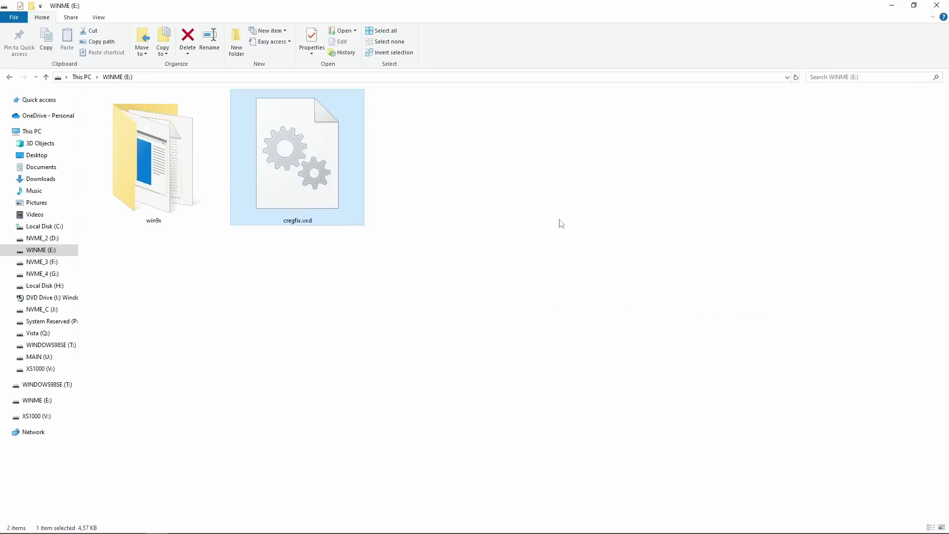
key("alt+Tab")
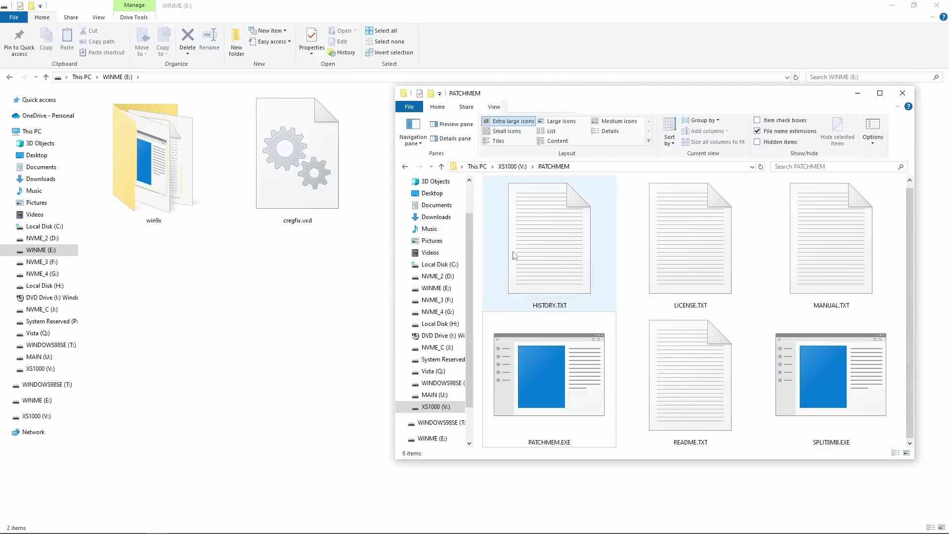
left_click(545, 378)
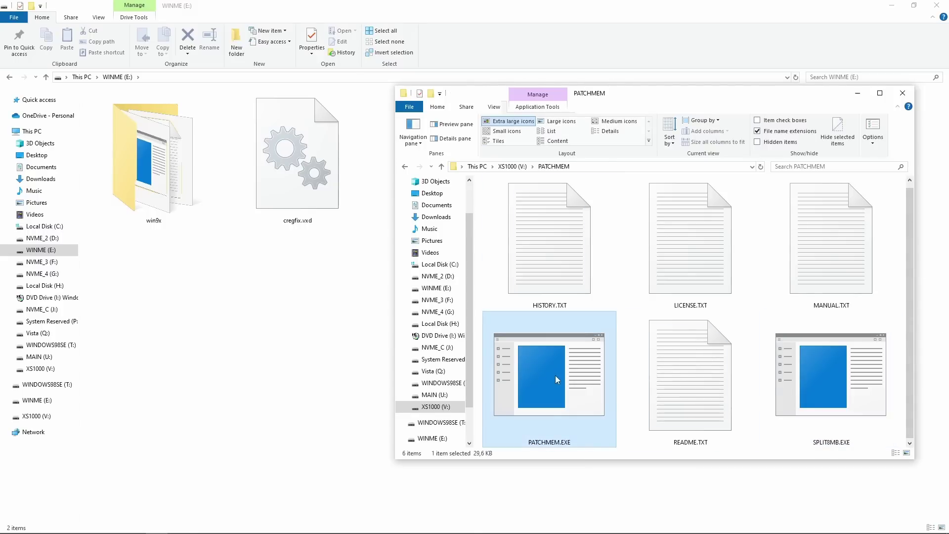
Step: Copy PATCHMEM.EXE to WINME (E:), mark the Windows98_No_Ramdrive.img entry, and return to UNetbootin
left_click_drag(555, 381, 343, 285)
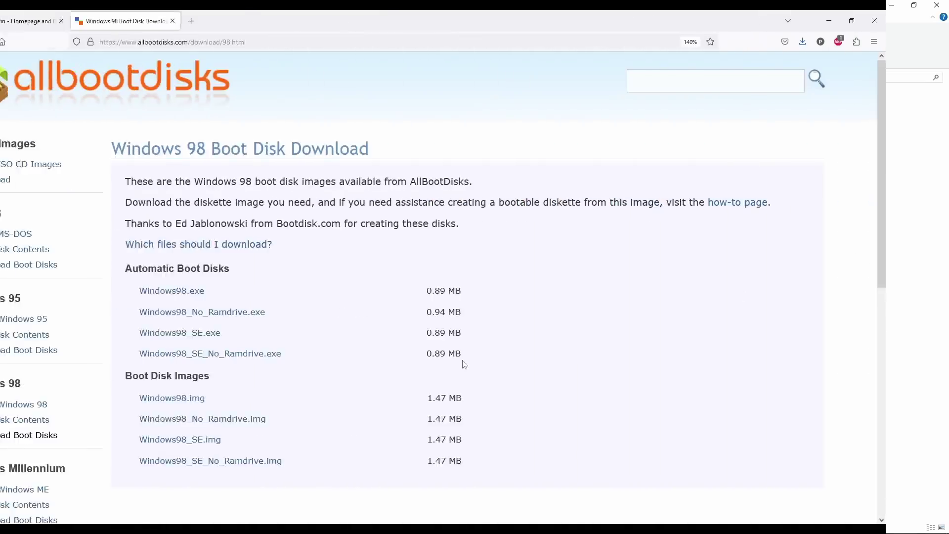
left_click_drag(192, 426, 585, 420)
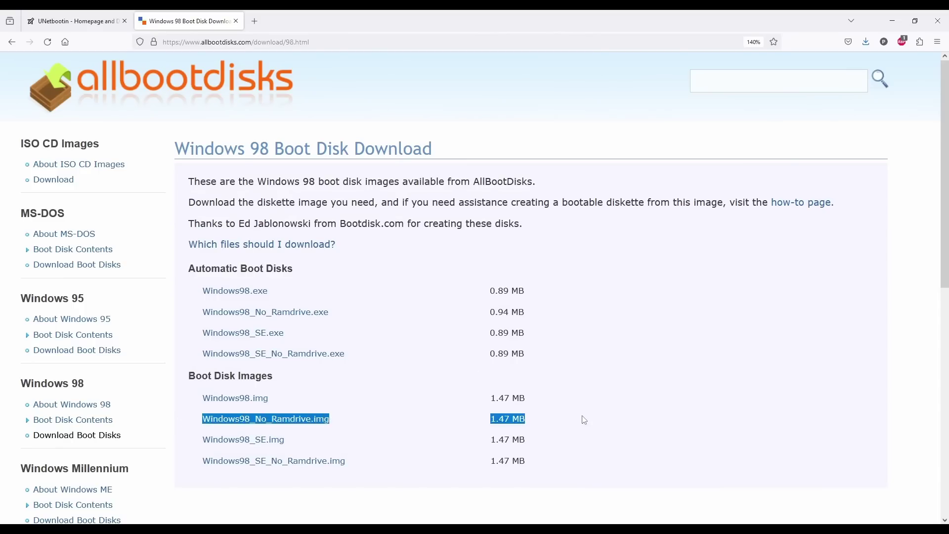
left_click(79, 21)
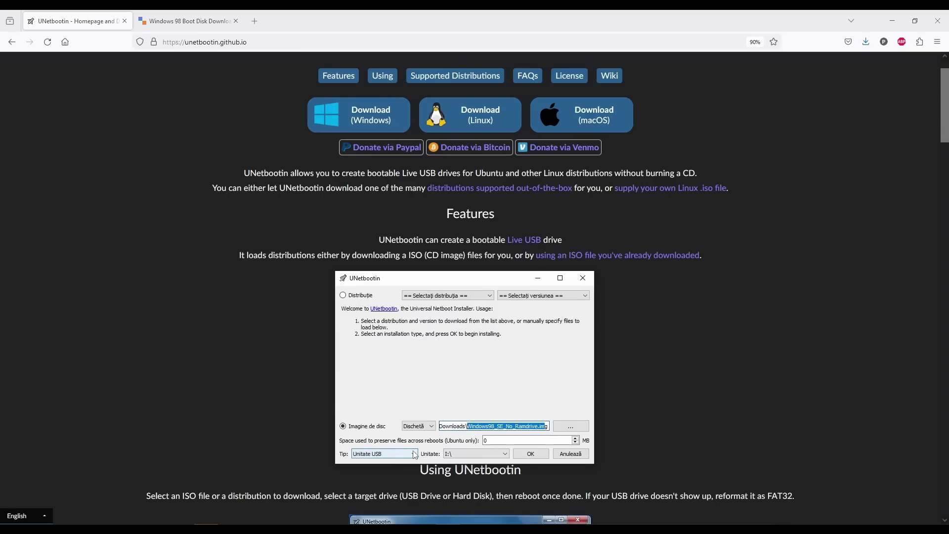
Step: Write the Windows98_SE_No_Ramdrive.img image to the USB drive with overwrite, then boot from the LG USB drive
left_click(550, 426)
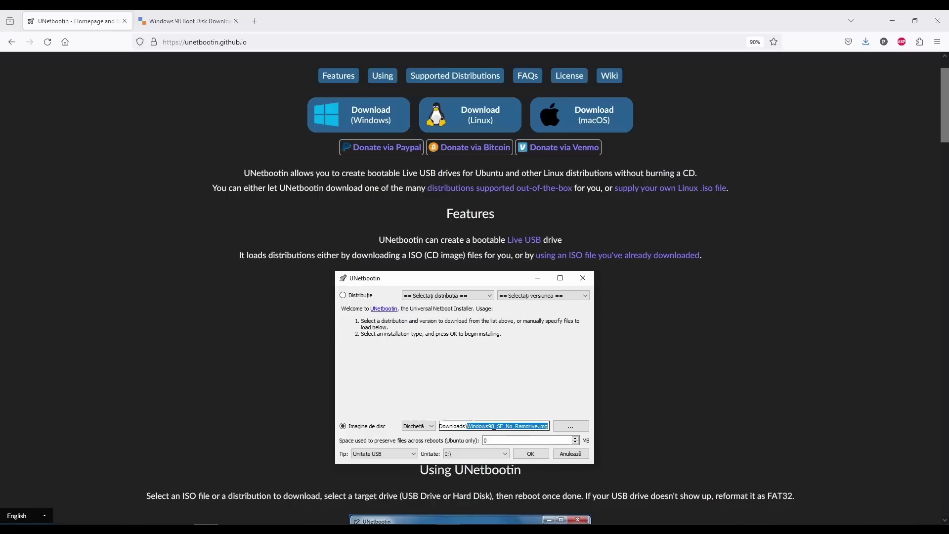
left_click(531, 454)
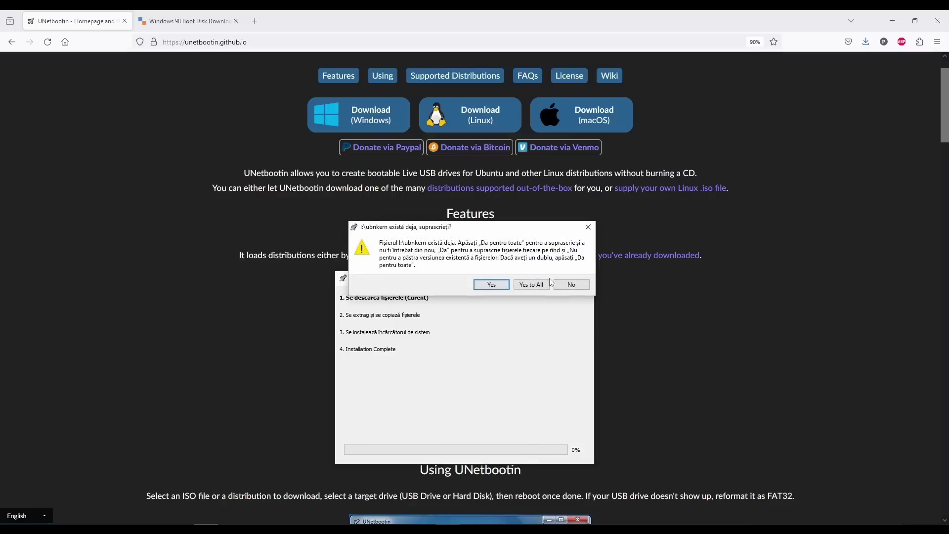
left_click(531, 285)
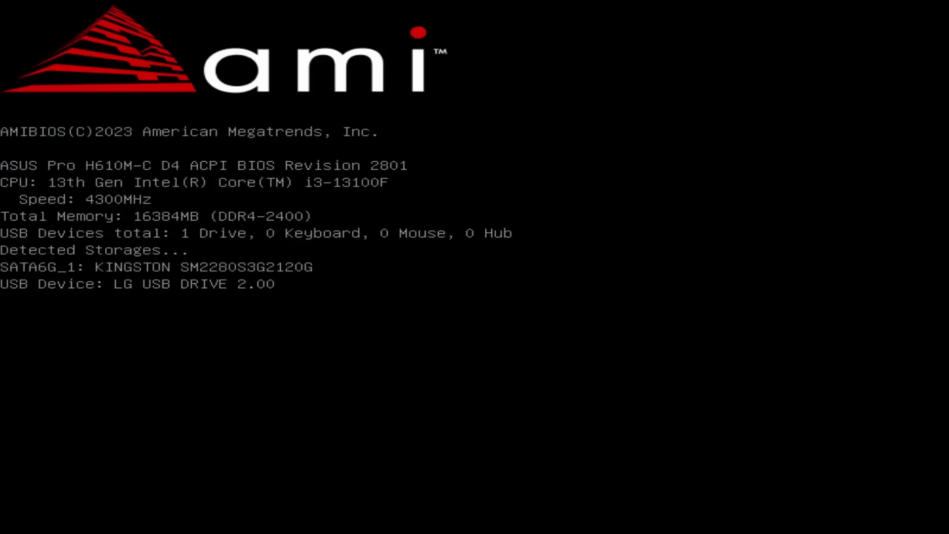
key("F8")
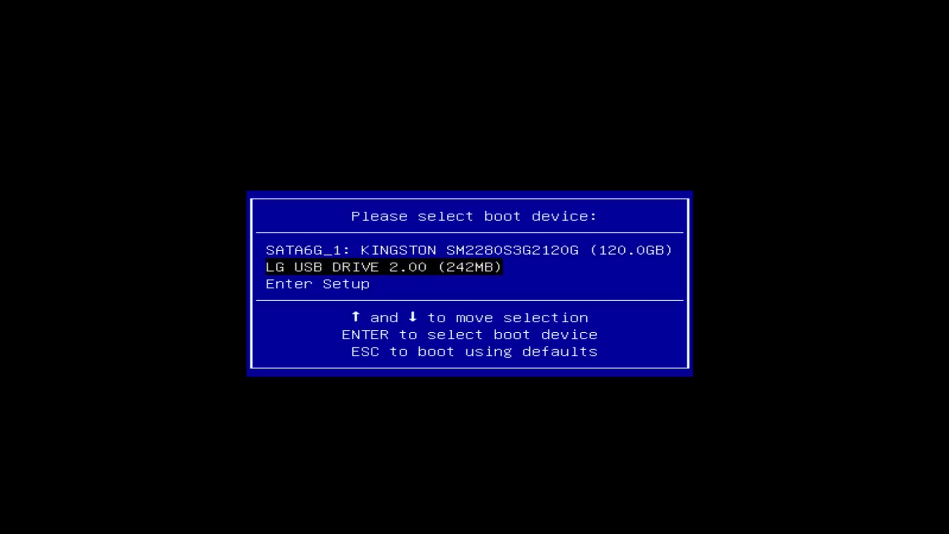
key("Return")
key("Return")
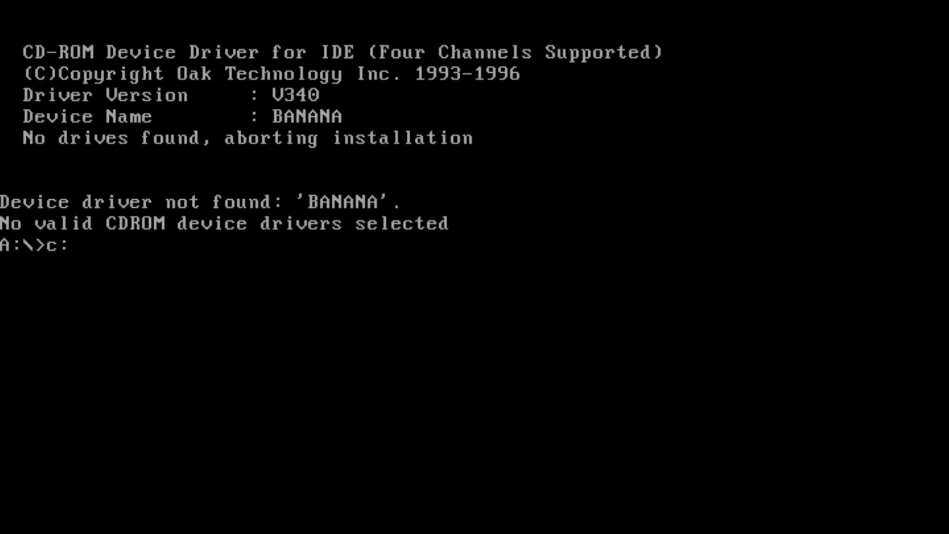
Step: List drive C, switch to A: and transfer the system files with sys C:
key("Return")
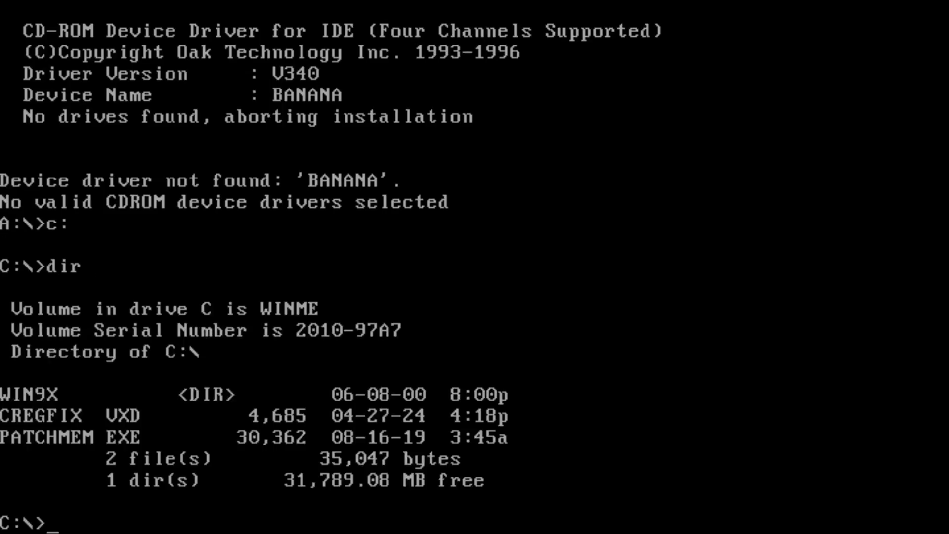
type("a:")
key("Return")
type("sys C:")
key("Return")
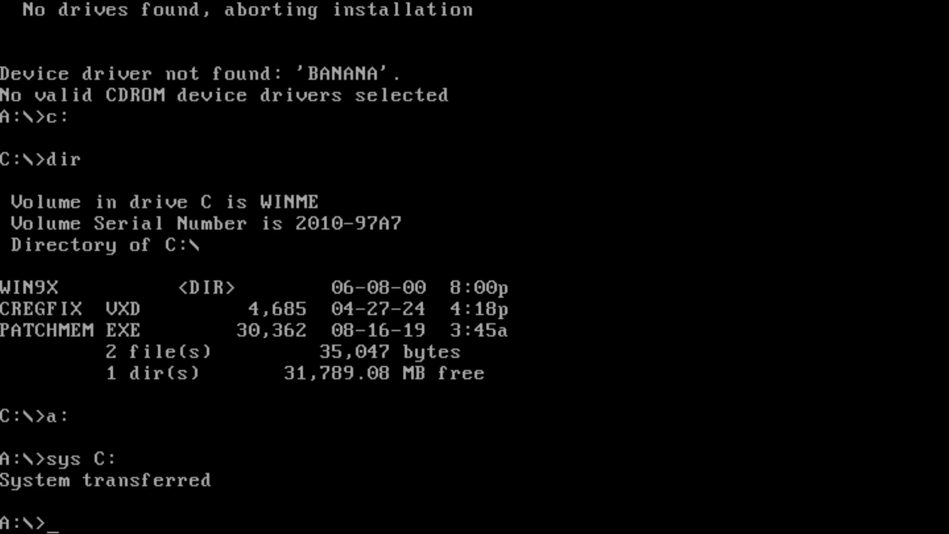
Step: Copy himem.sys and edit.com to C:, then open C:\CONFIG.SYS in EDIT
type("copy himem")
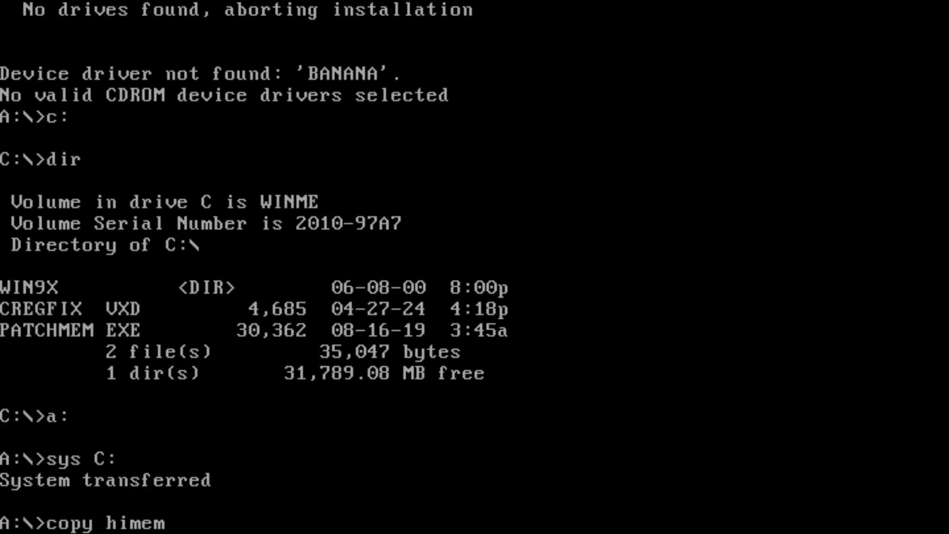
type(".sys c:")
key("Return")
type("copy edit.")
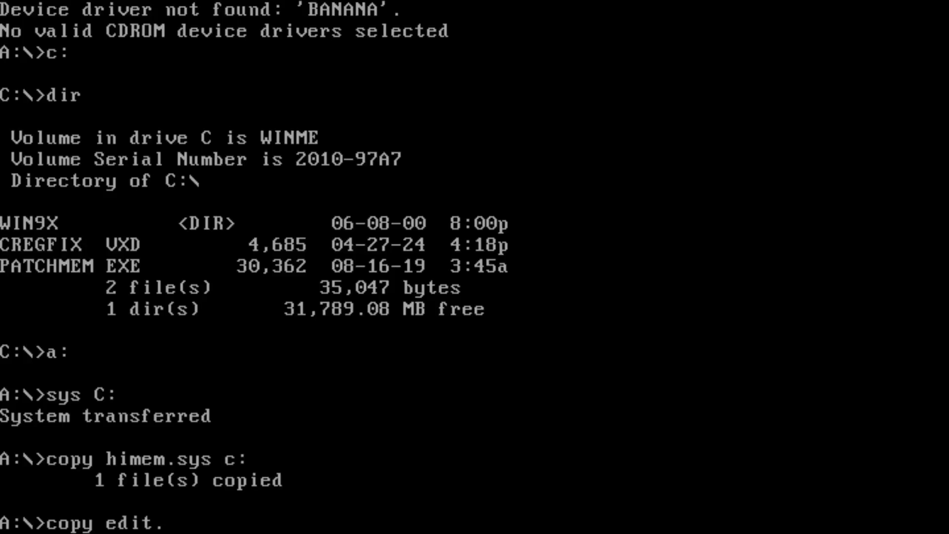
type("com c:")
key("Return")
type("c")
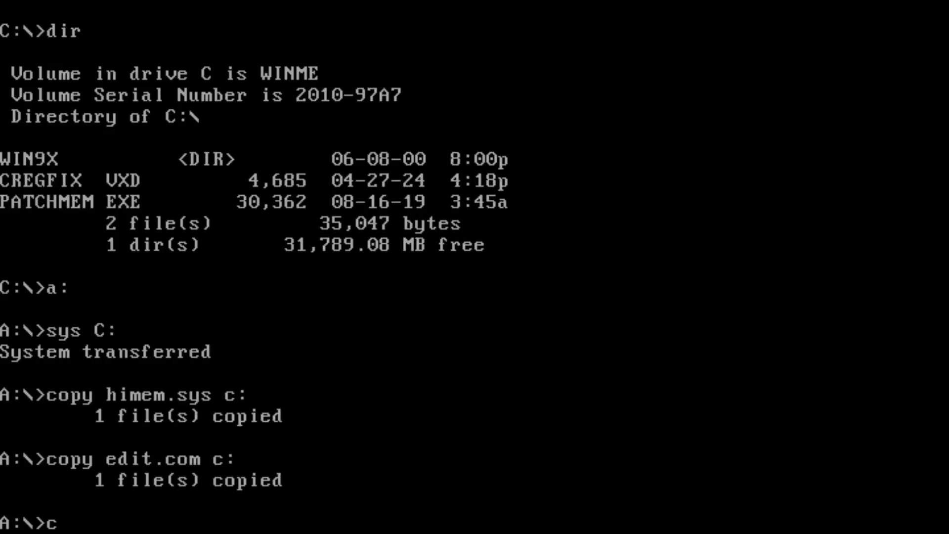
type(":")
key("Return")
type("edit con")
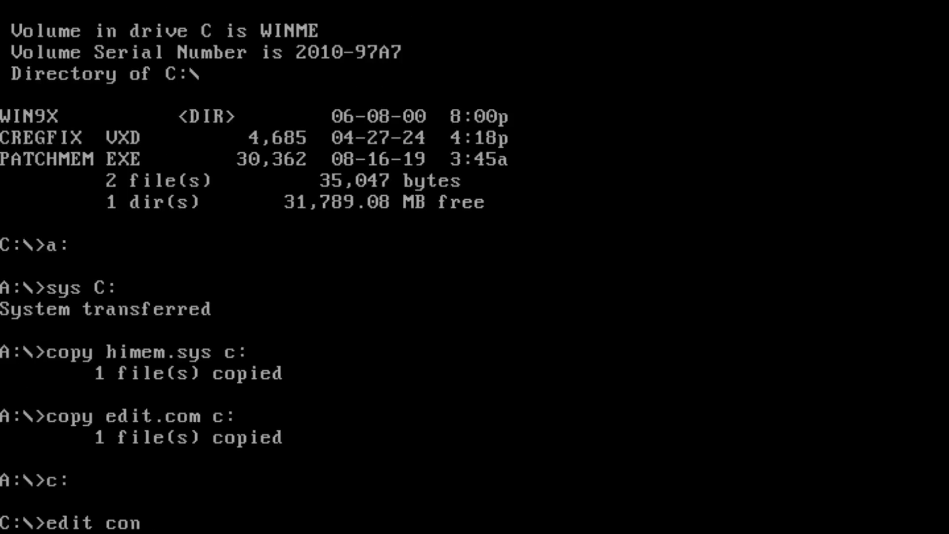
type("fig.sys")
key("Return")
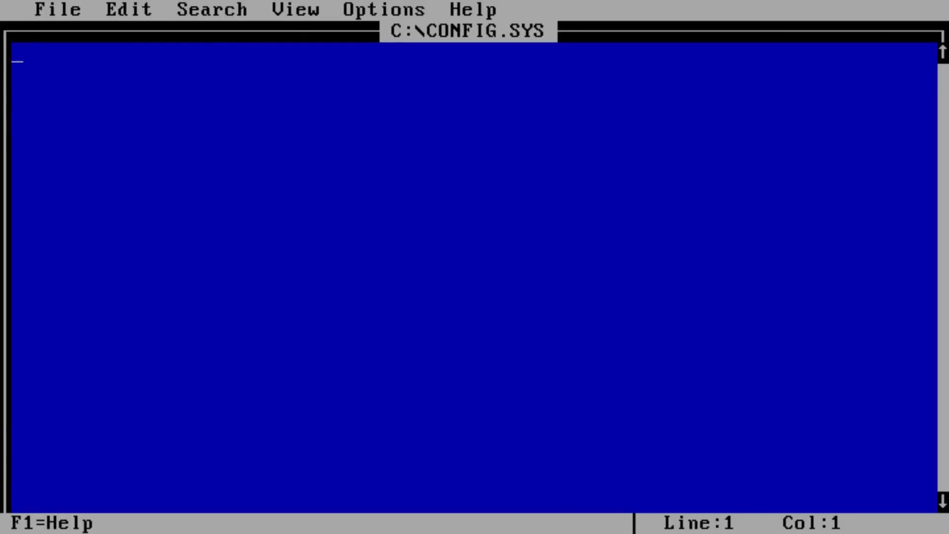
Step: Add the line DEVICE=HIMEM.SYS /M:1 /V to CONFIG.SYS and begin saving it
type("DEVICE=")
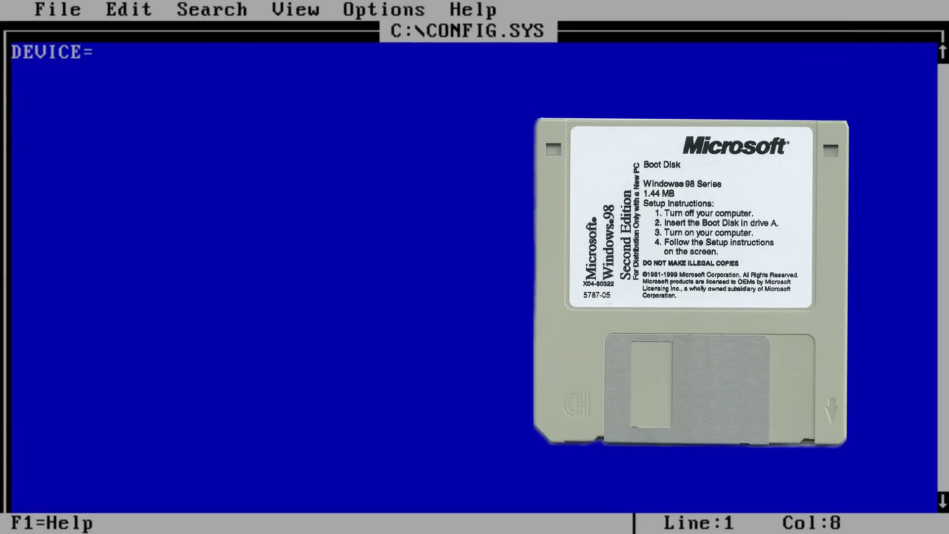
type("HIMEM.SYS")
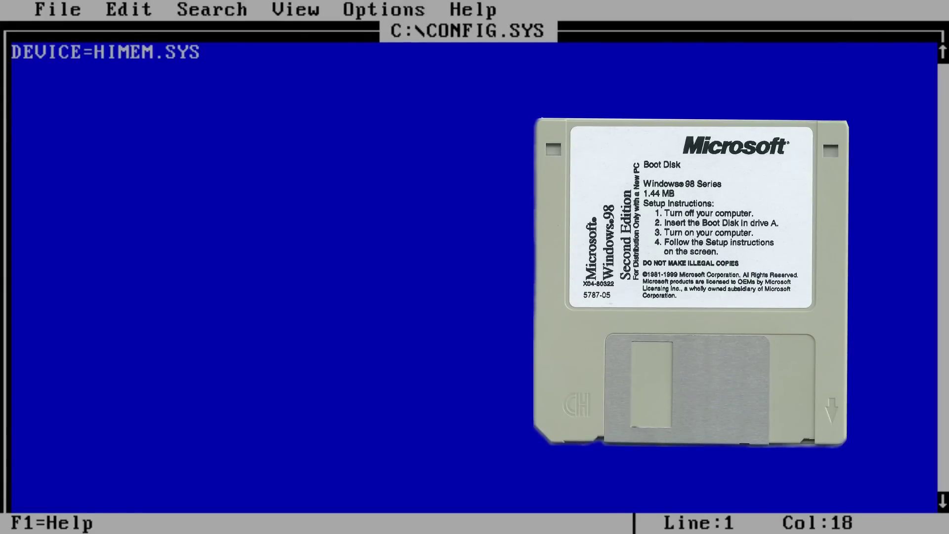
type(" /M:1 ")
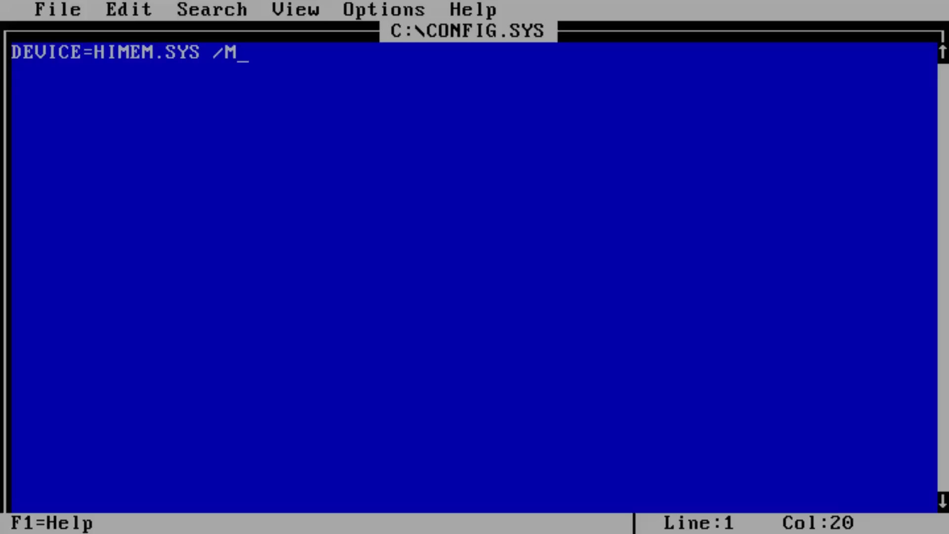
type("/V")
key("alt+f")
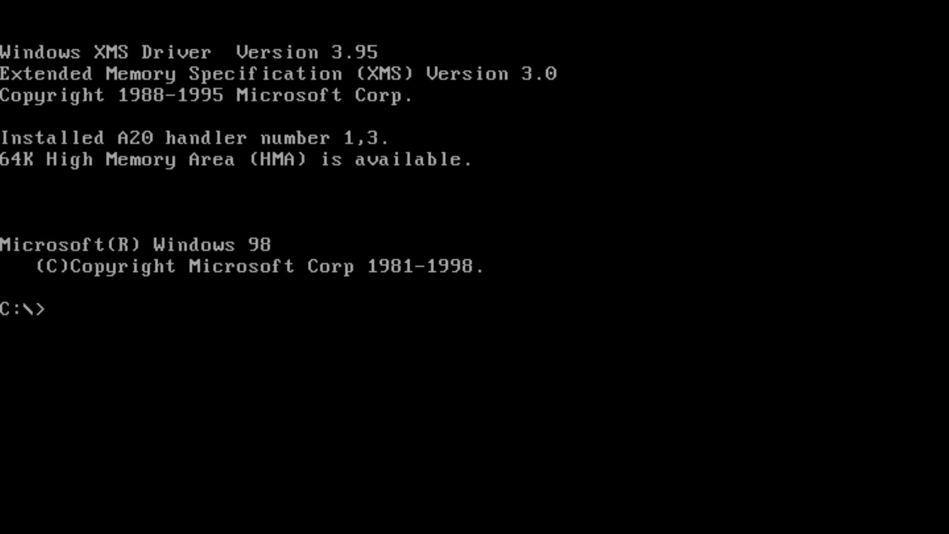
Step: Launch Windows Me Setup from the win9x folder and get past the welcome page
type("cd win")
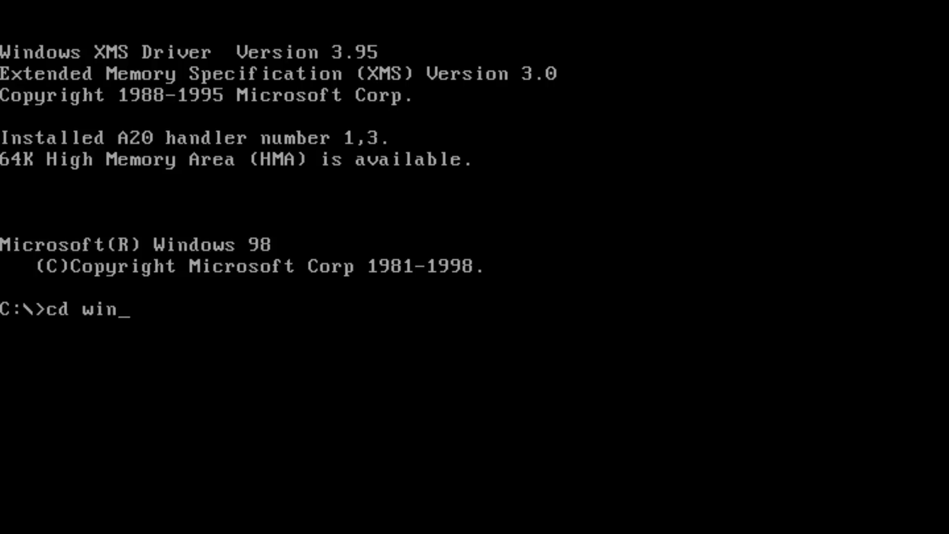
type("9x")
key("Return")
type("set")
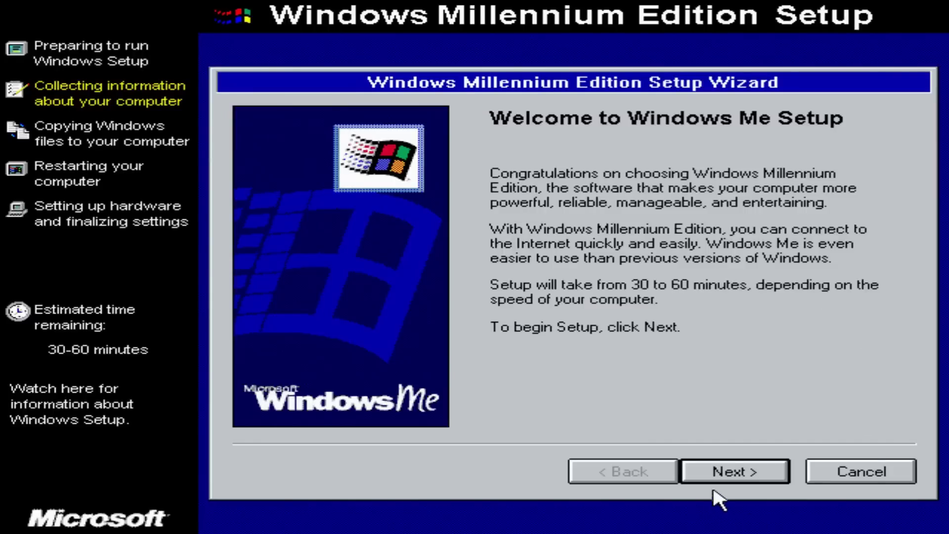
left_click(717, 471)
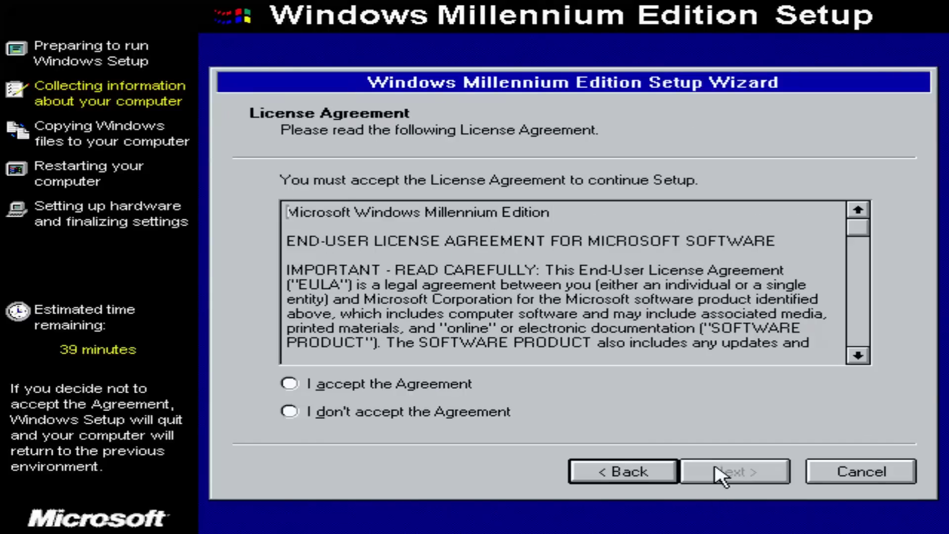
Step: Accept the licence agreement, enter the product key, and keep the Typical setup
left_click(441, 387)
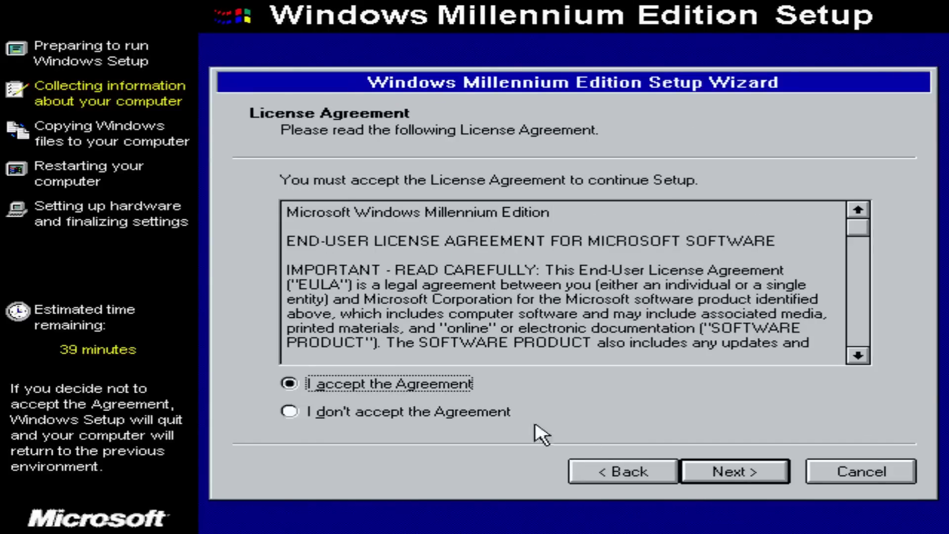
left_click(768, 471)
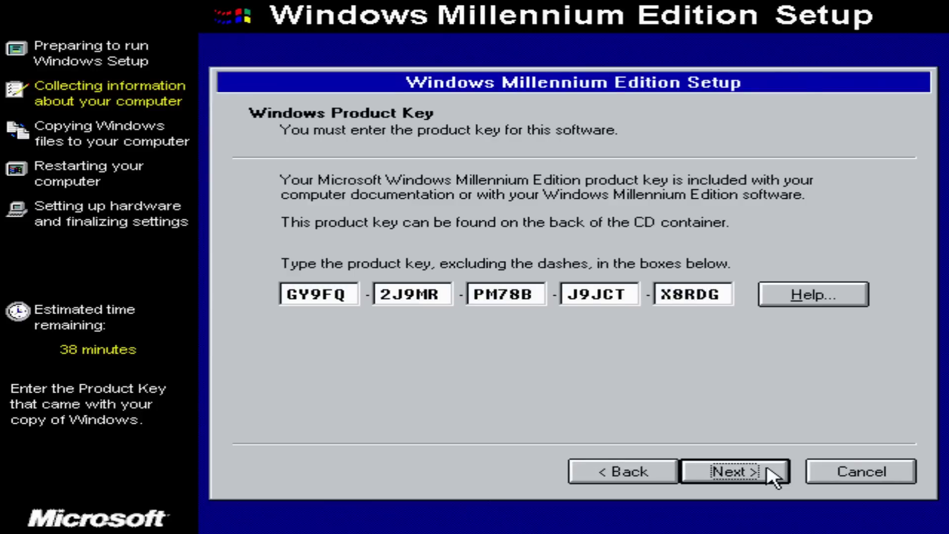
left_click(769, 471)
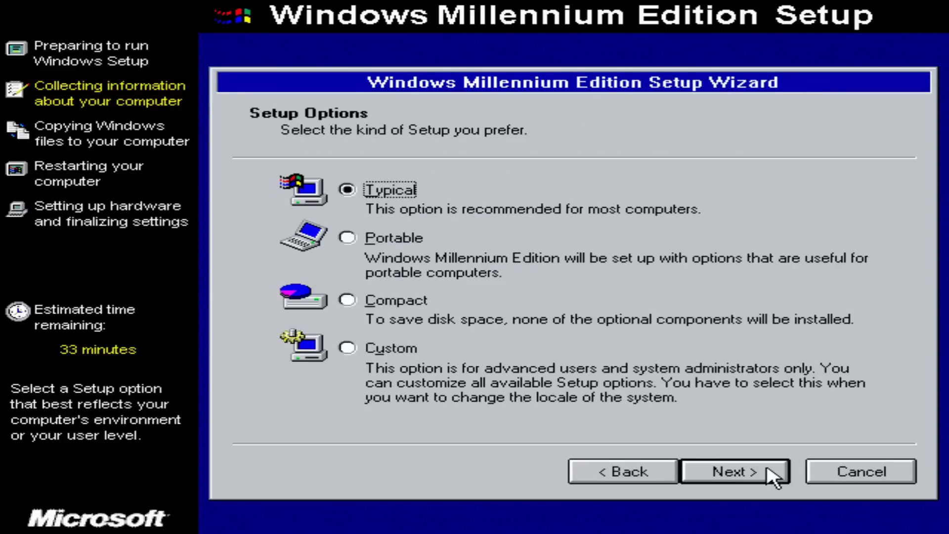
left_click(768, 470)
Step: Fill in the user name and company name and confirm the user information
type("OMORES")
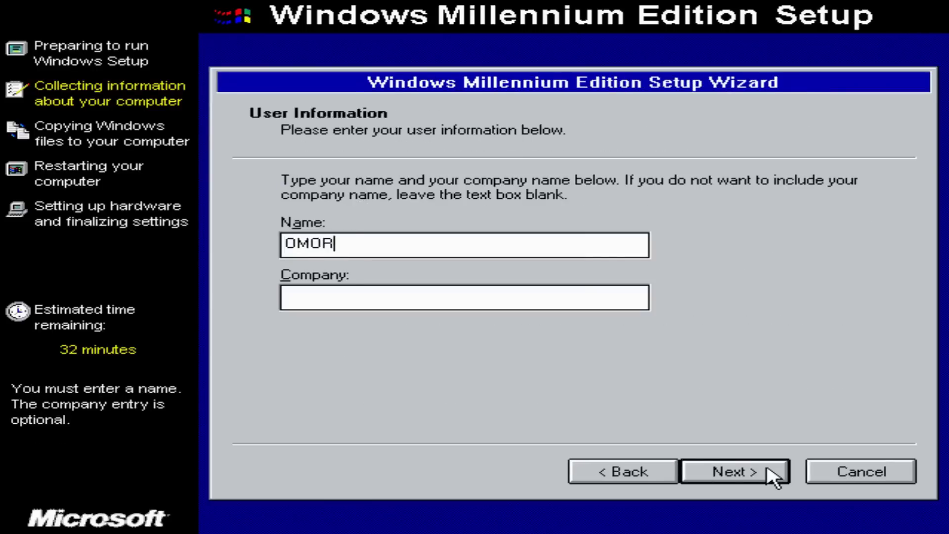
key("Tab")
type("O tempora")
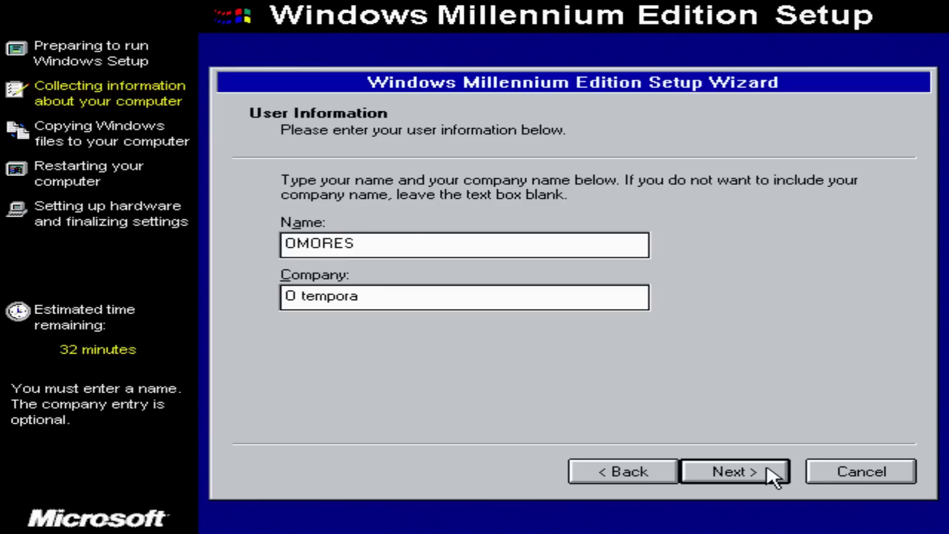
type("!")
left_click(771, 476)
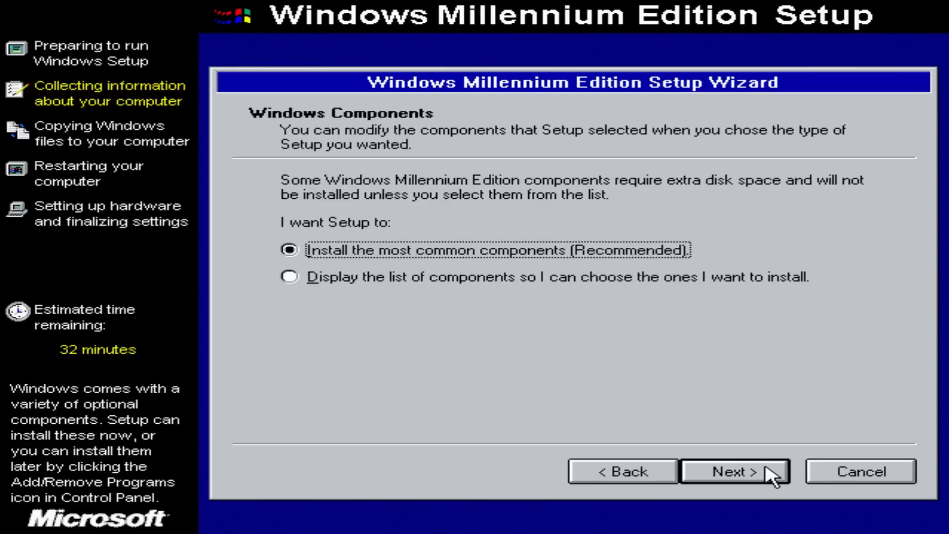
Step: Choose to list components and accept the default component selection
left_click(716, 276)
left_click(728, 478)
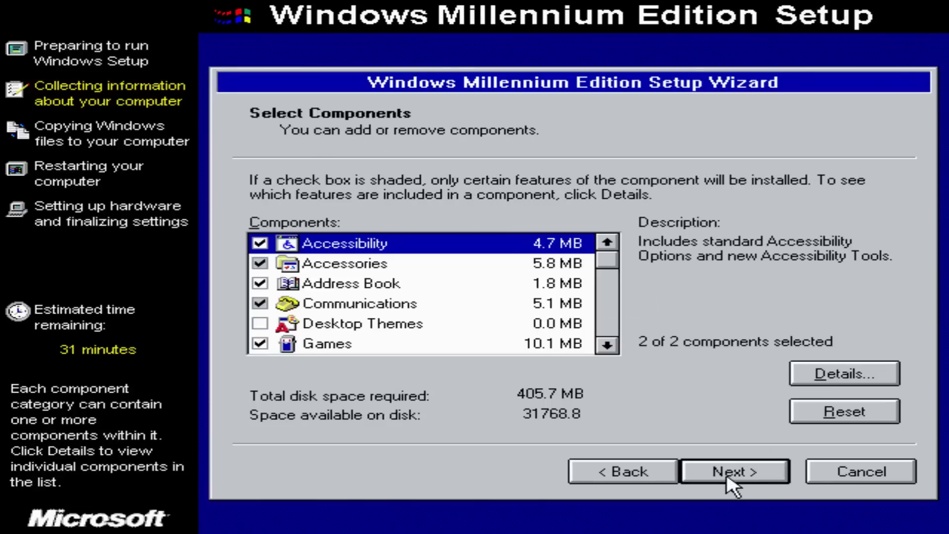
left_click_drag(608, 255, 630, 210)
left_click(725, 478)
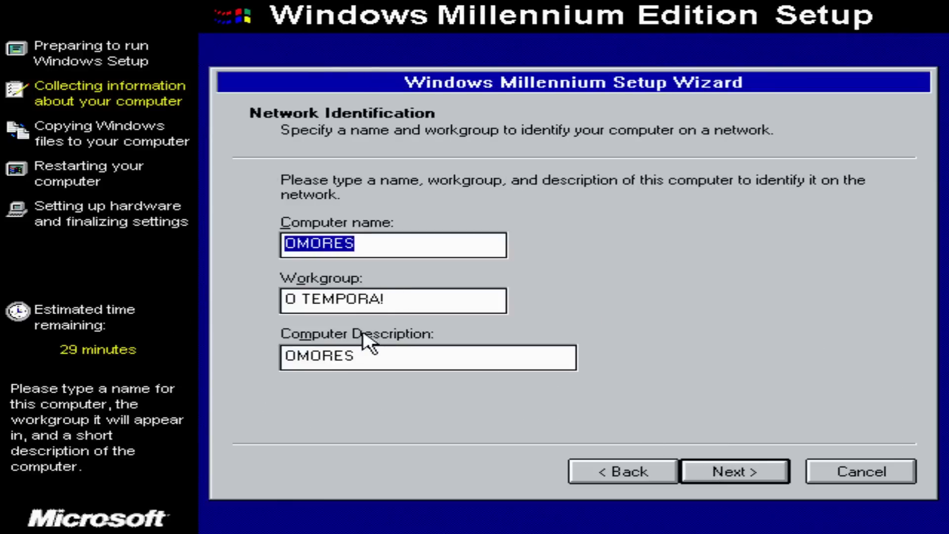
Step: Replace the workgroup name O TEMPORA! with WORKGROU and confirm network identification
double_click(369, 299)
left_click(369, 299)
left_click_drag(368, 299, 126, 263)
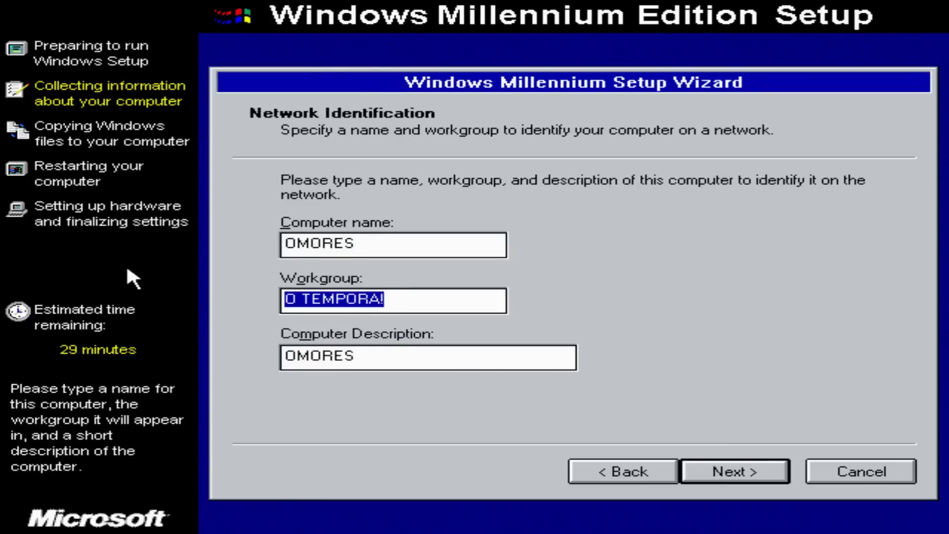
type("WORKGROUP")
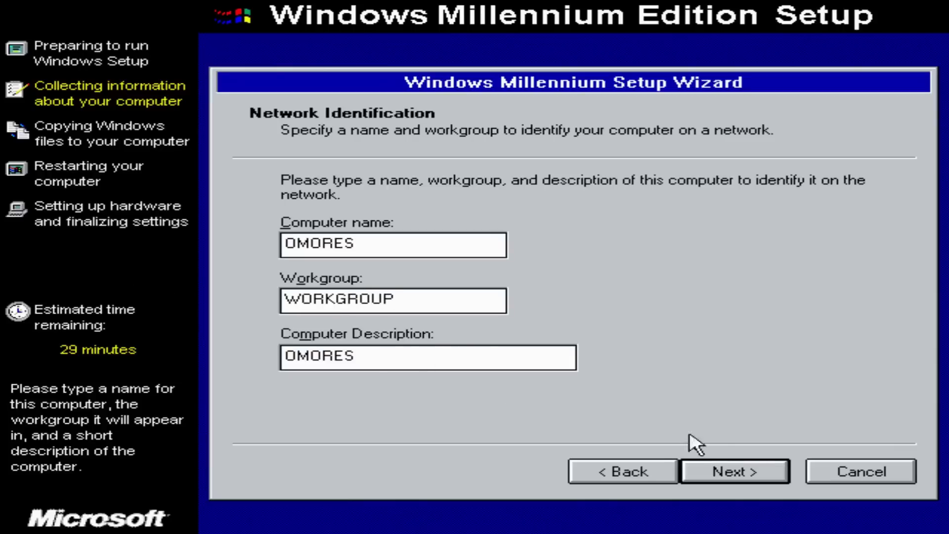
left_click(745, 466)
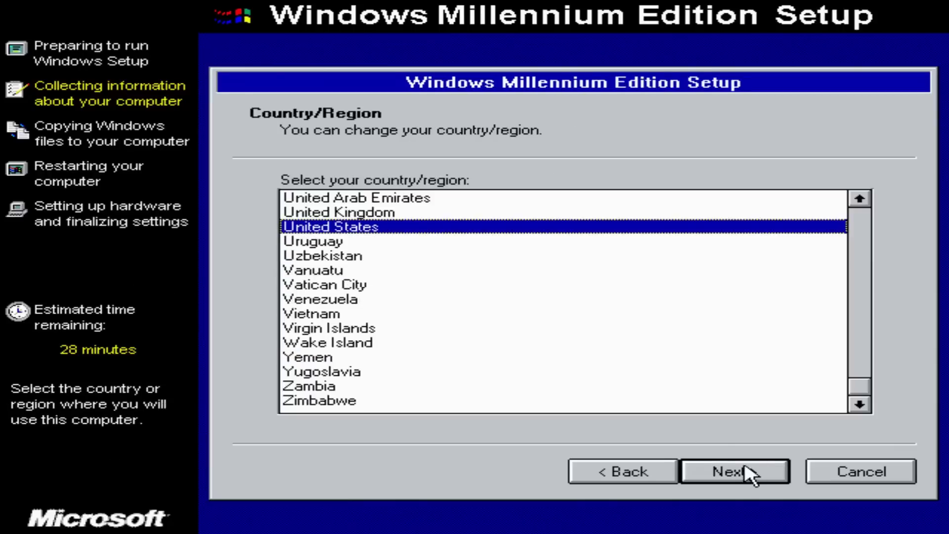
Step: Keep United States as the country and set the time zone to (GMT+02:00) Bucharest
left_click(745, 467)
scroll(865, 259, "down", 6)
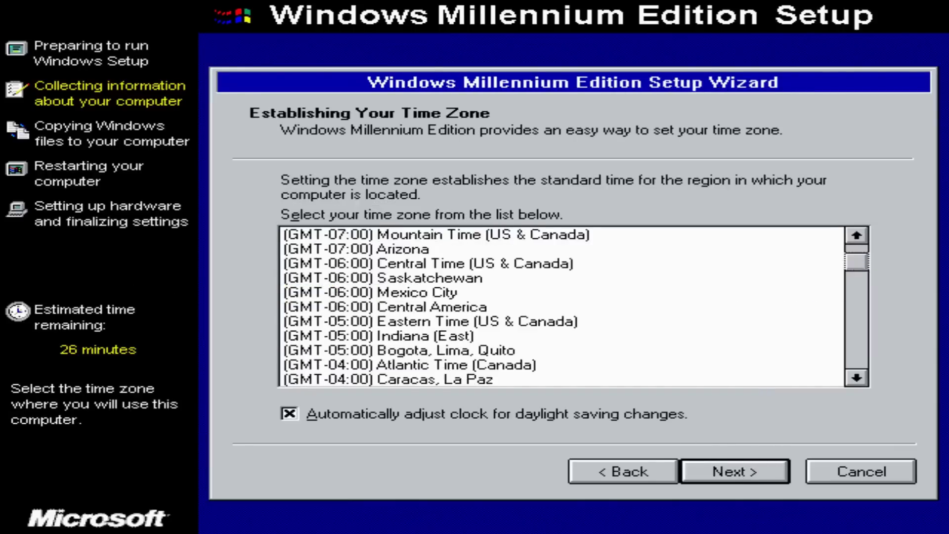
scroll(858, 303, "down", 2)
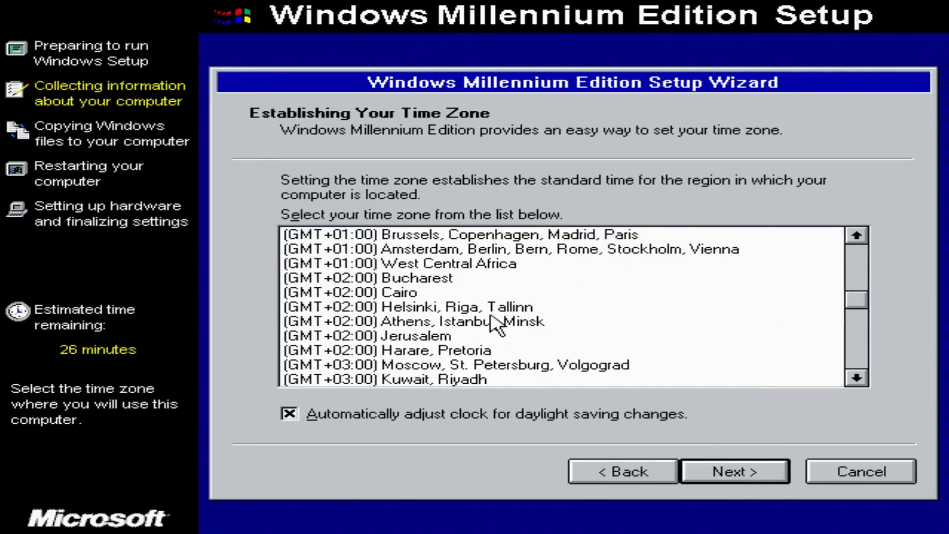
left_click(459, 279)
left_click(761, 471)
Step: Skip the startup disk, finish the wizard, and restart after file copying completes
left_click(725, 346)
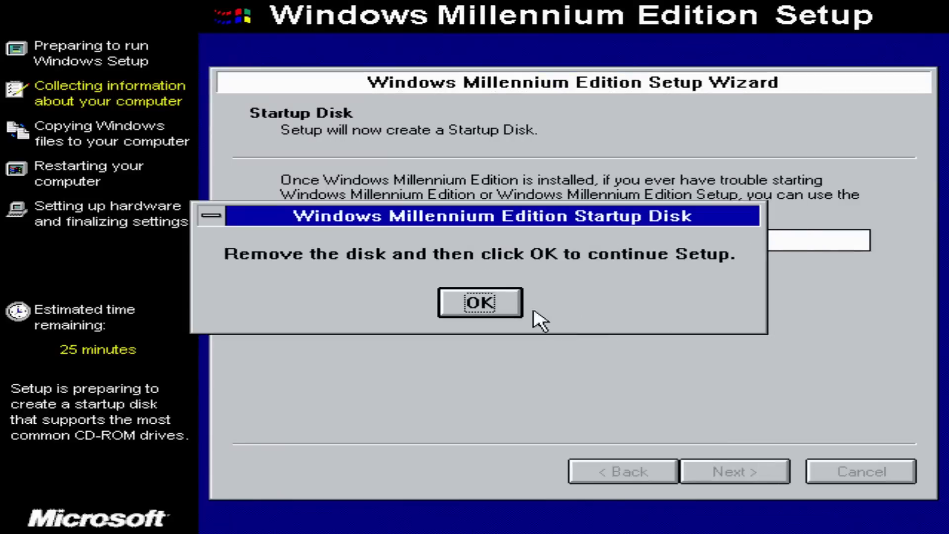
left_click(482, 302)
left_click(737, 470)
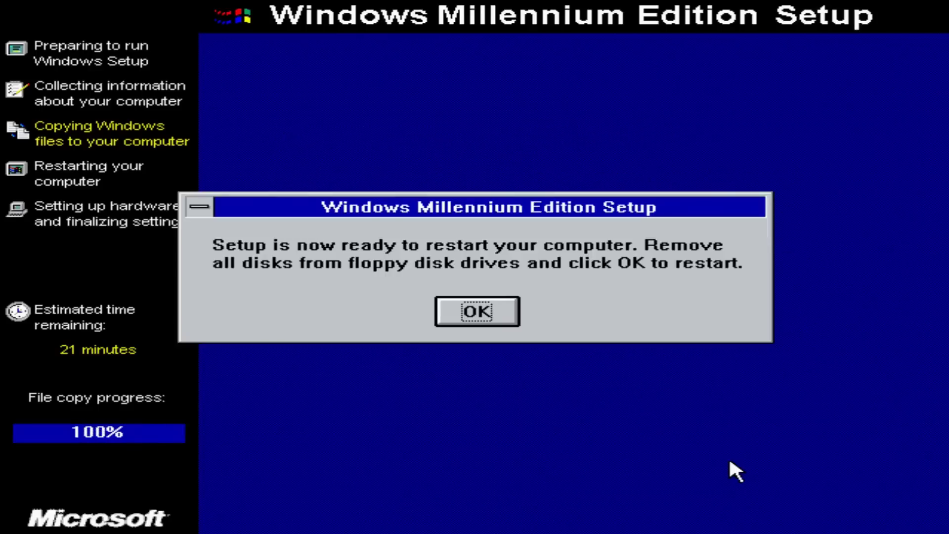
key("Return")
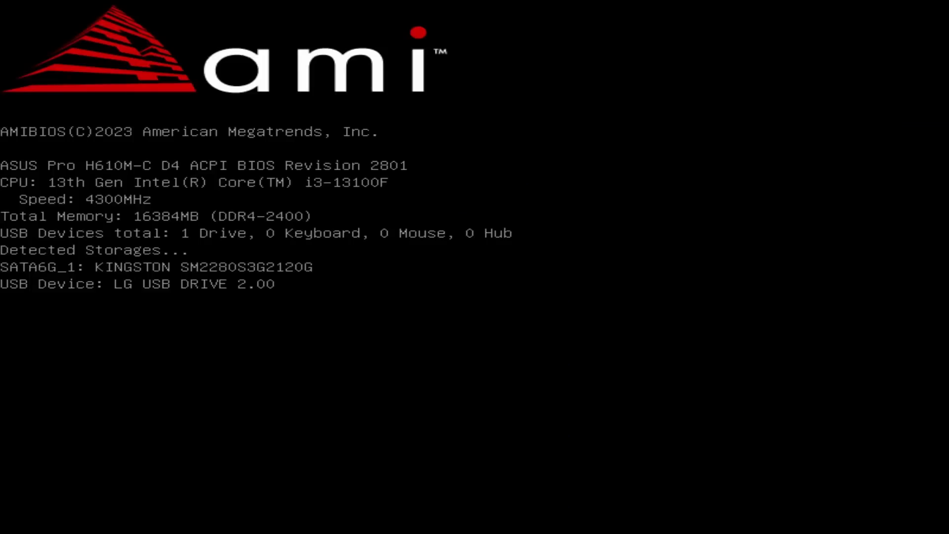
Step: Boot from the LG USB DRIVE, switch to C:, and edit C:\windows\system.ini
key("F8")
key("Down")
key("Return")
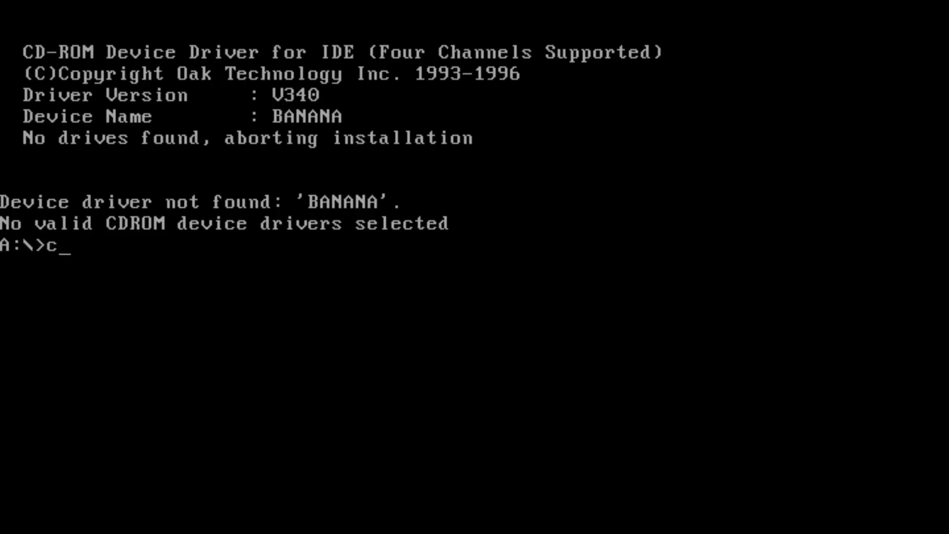
key("Return")
type("edit")
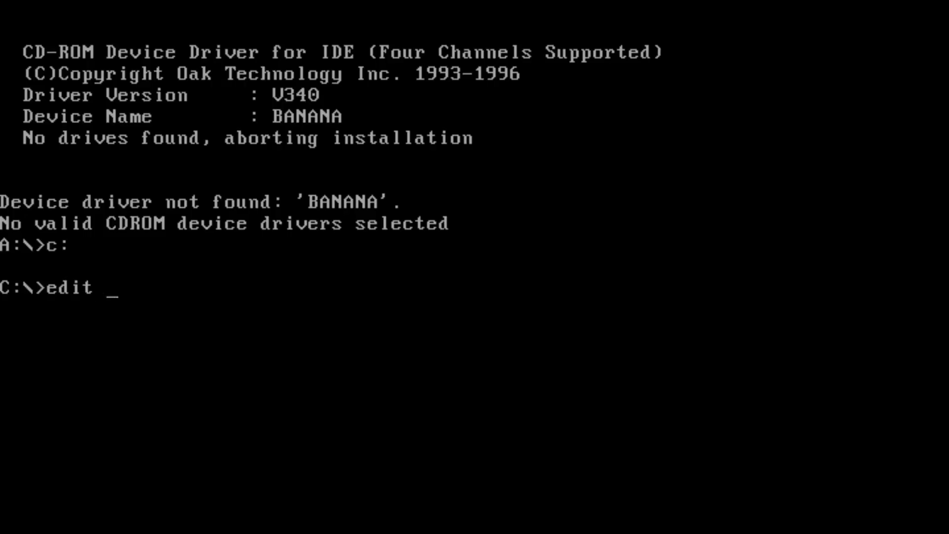
type(" C:\\window")
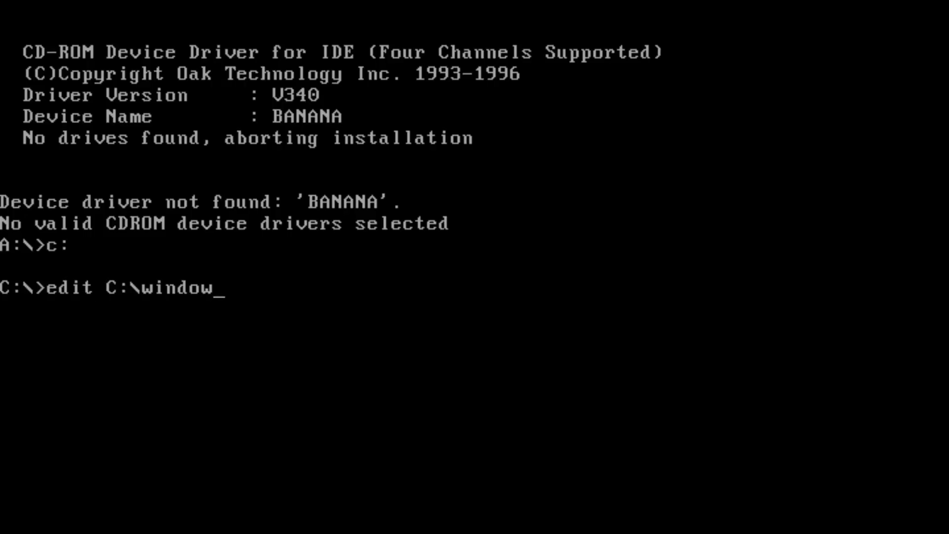
type("s\\system.i")
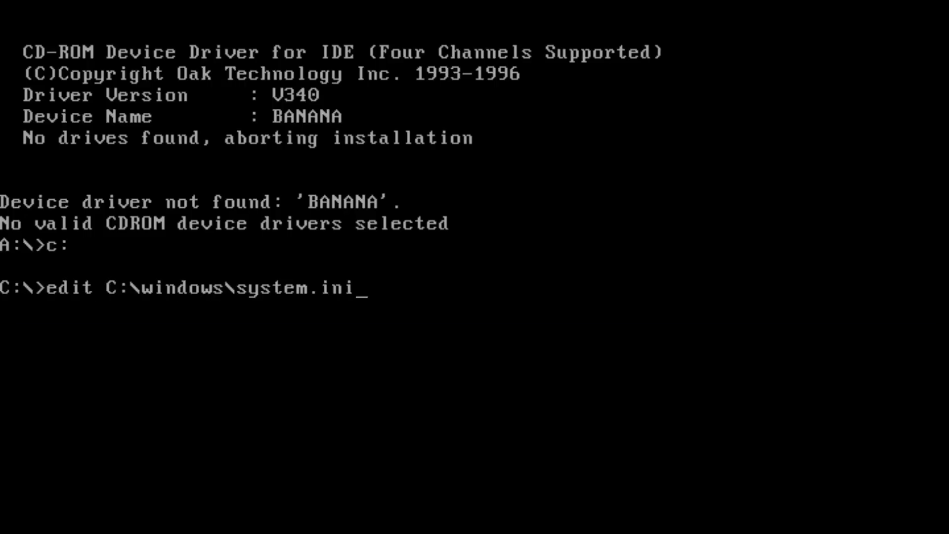
type("ni")
key("Return")
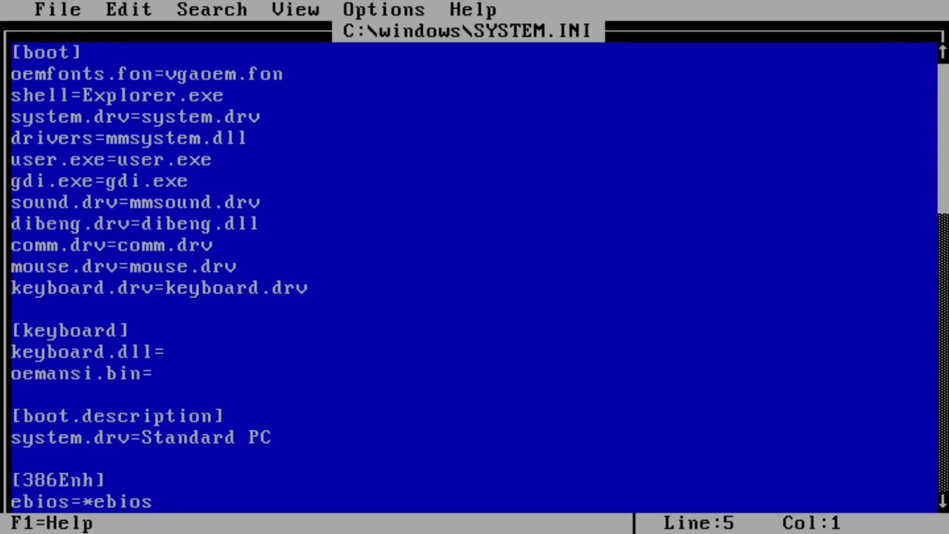
Step: Add a MaxPhysPage=20000 line under the [386Enh] section of SYSTEM.INI
left_click(16, 246)
key("Down")
key("Down")
key("Down")
key("Down")
key("Down")
key("Down")
key("Down")
key("Down")
key("Down")
key("Down")
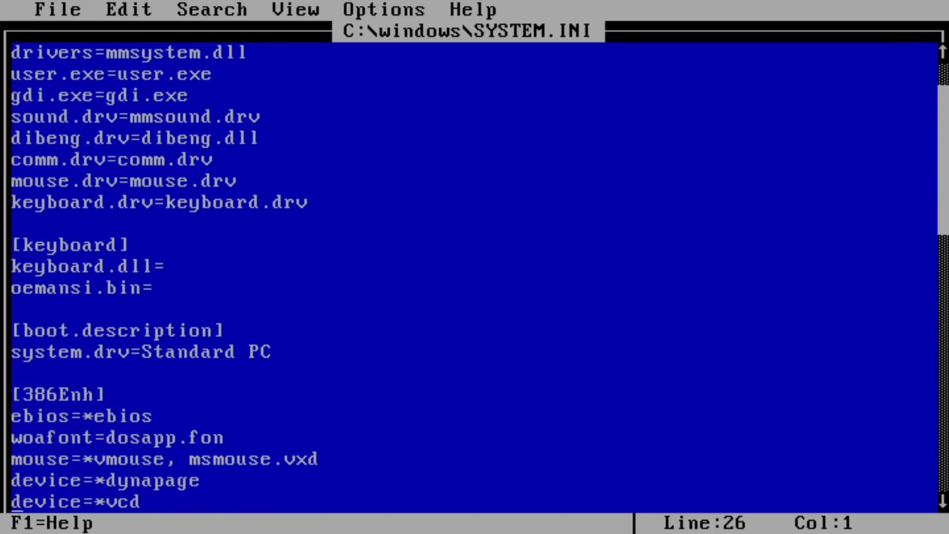
key("Up")
key("Up")
key("Up")
key("Up")
key("Up")
key("End")
key("Return")
type("Max")
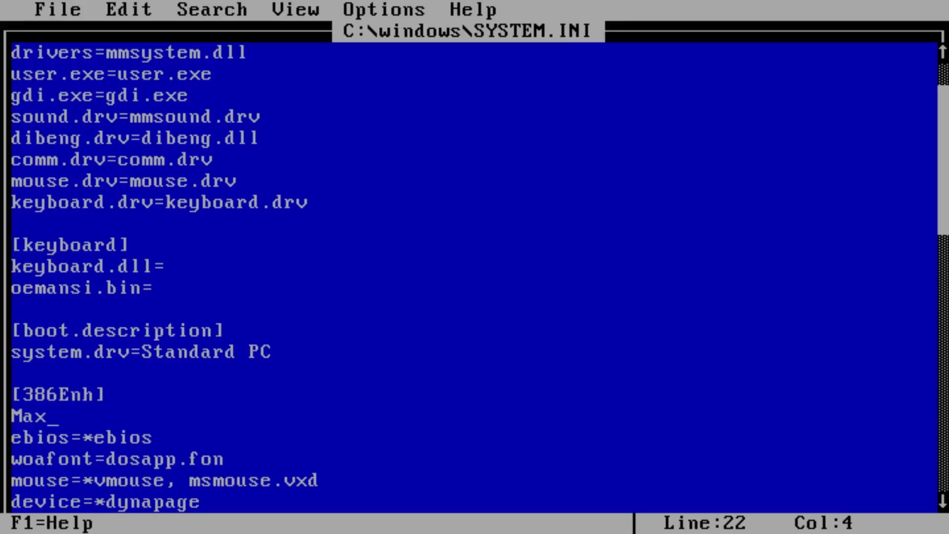
type("Phys")
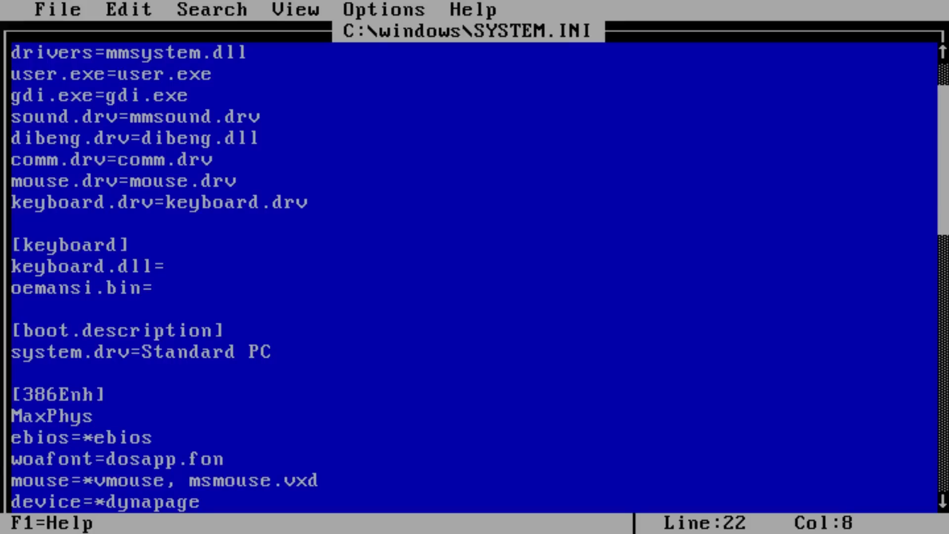
type("Page")
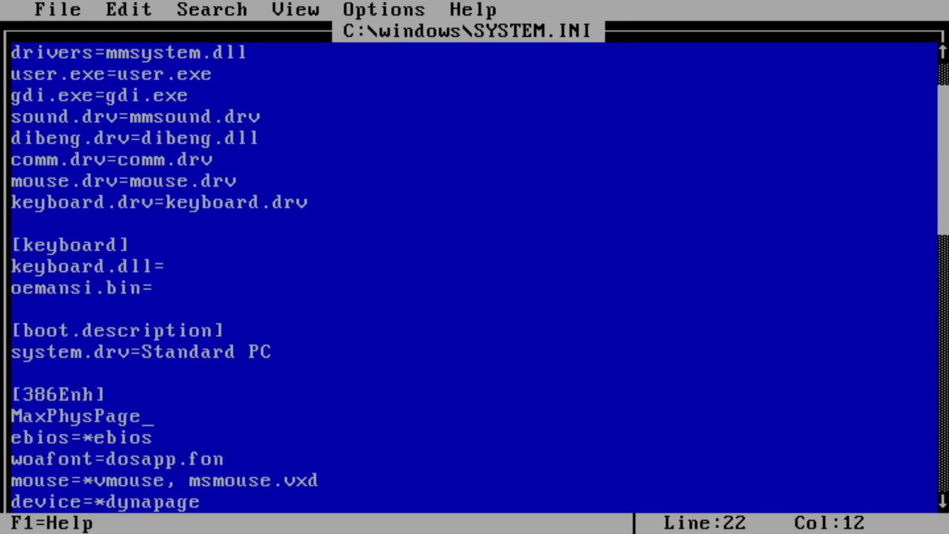
type("=20000")
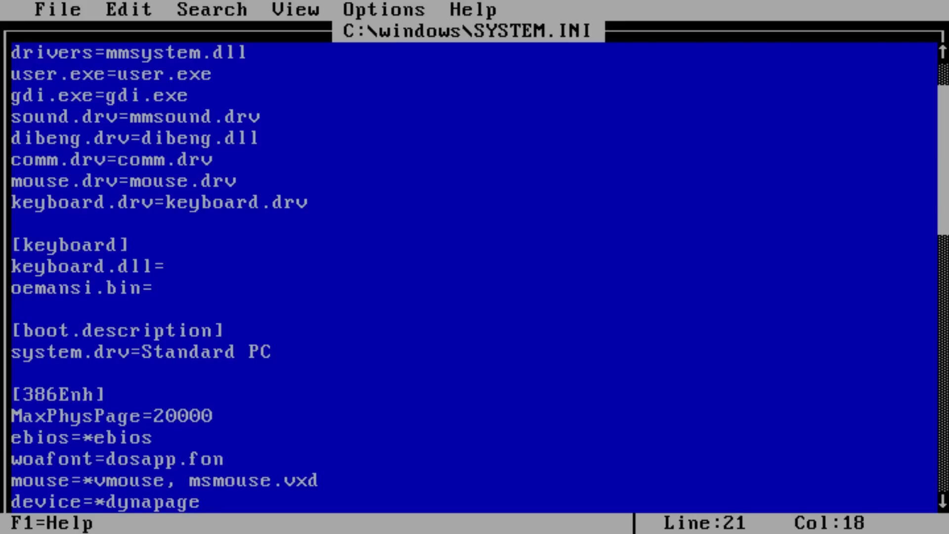
Step: Insert Device=cregfix.vxd above it, then exit the editor saving SYSTEM.INI
key("Home")
key("Return")
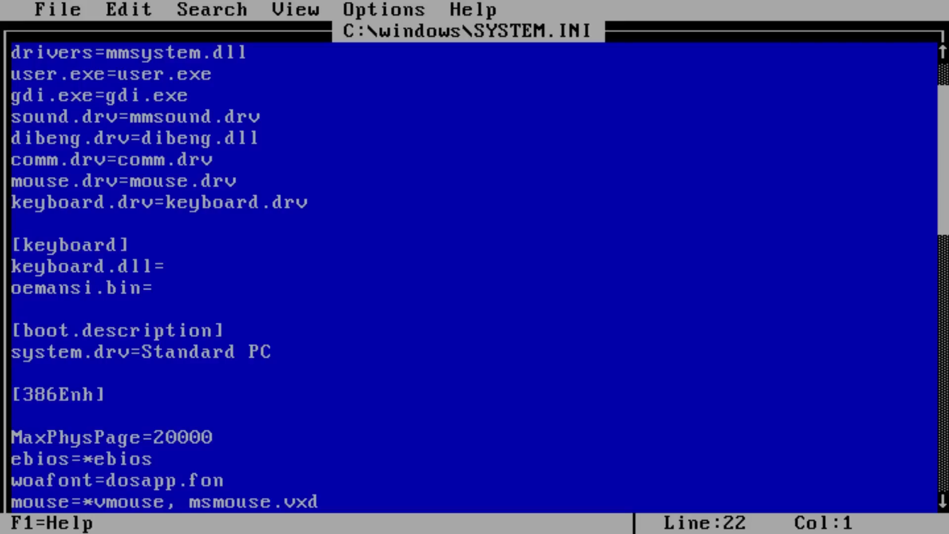
type("Device")
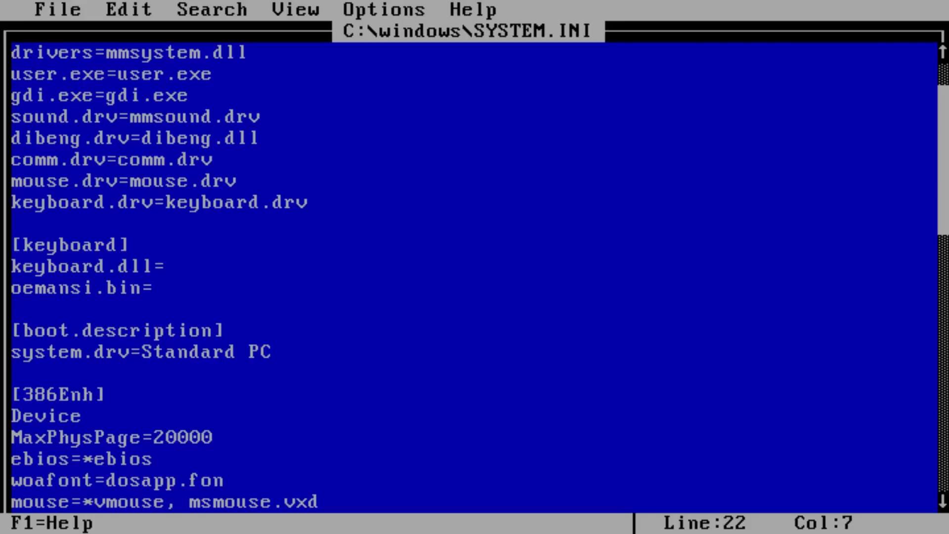
type("=creg")
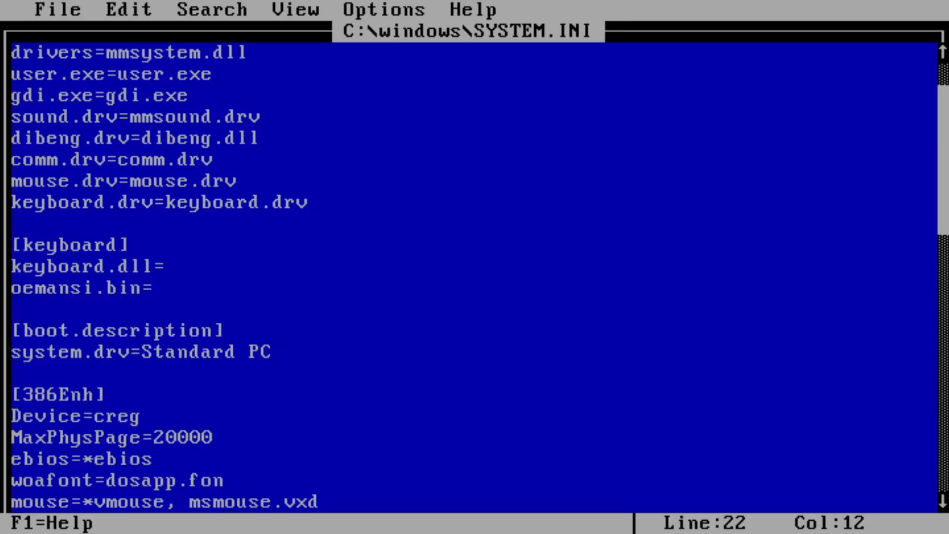
type("fix.vxd")
key("alt+f")
key("Return")
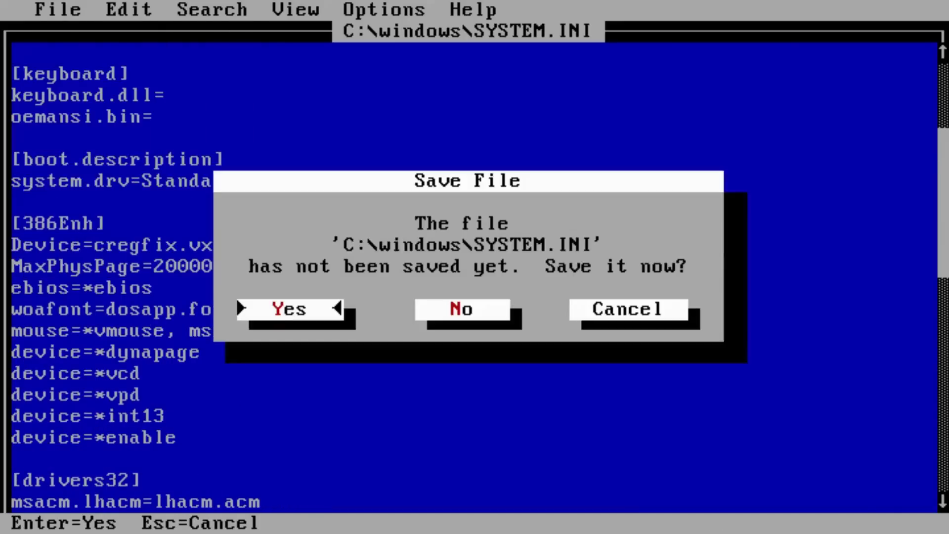
key("Return")
Step: Copy cregfix.vxd into C:\windows\system and clear the stray text from the prompt
type("copy cr")
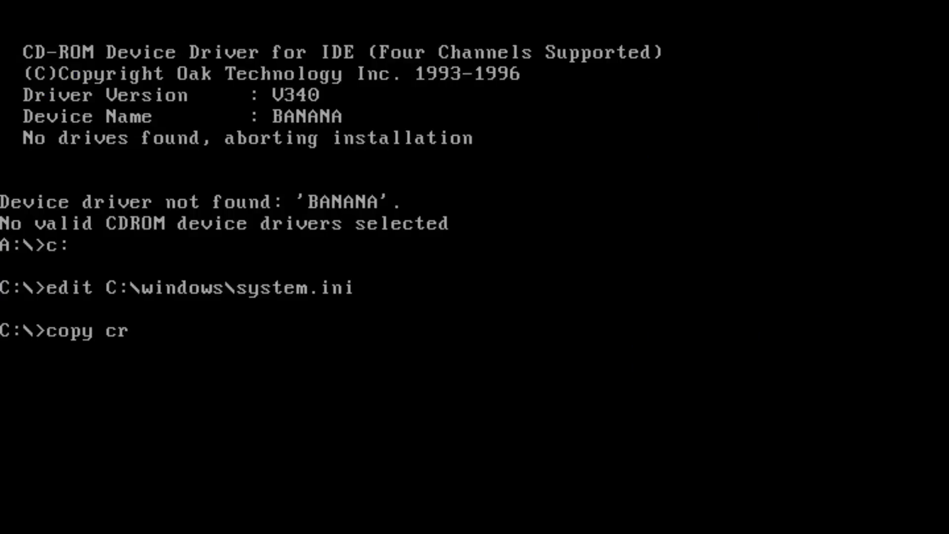
type("egfix.vxd C:")
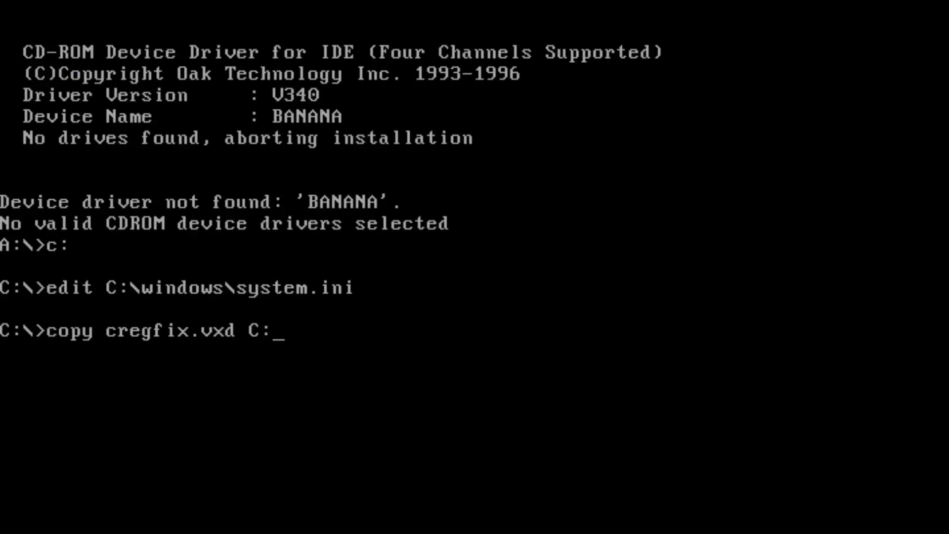
type("\\windows\\syste")
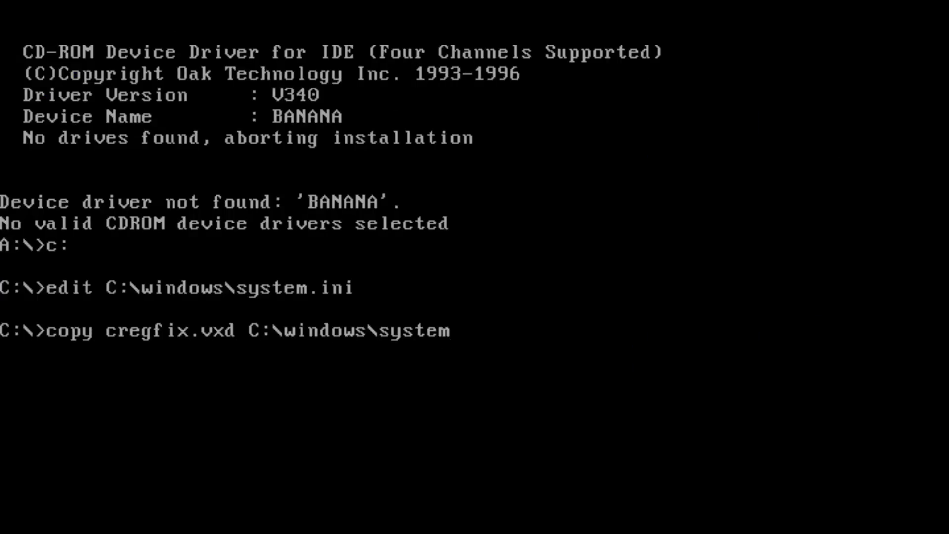
type("m")
key("Return")
type("that'")
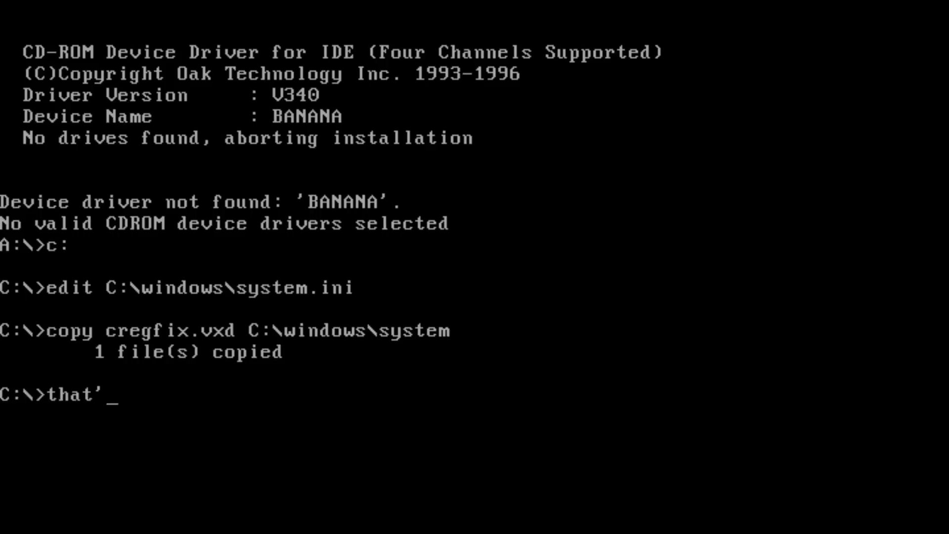
type("s it")
key("BackSpace")
key("BackSpace")
key("BackSpace")
key("BackSpace")
key("BackSpace")
key("BackSpace")
key("BackSpace")
key("BackSpace")
key("BackSpace")
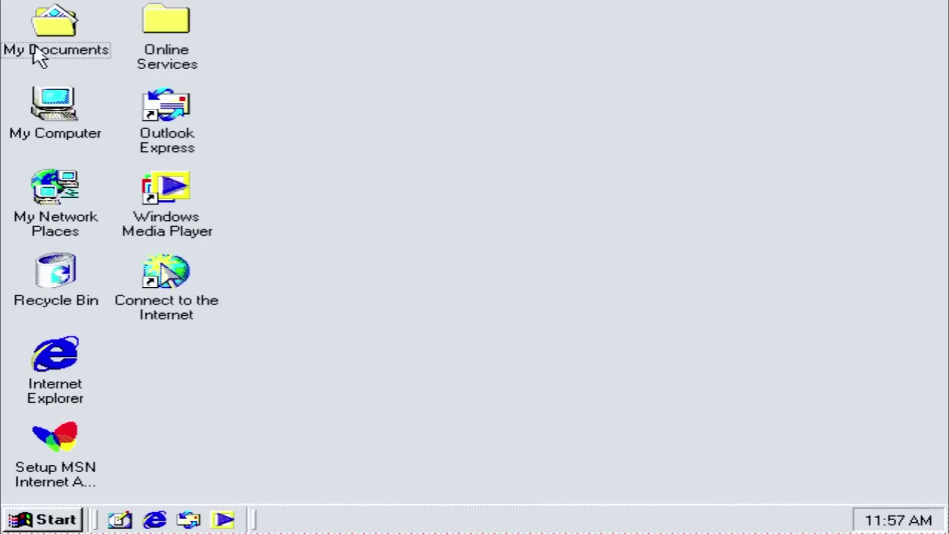
Step: View My Computer's system properties, then close them
right_click(47, 106)
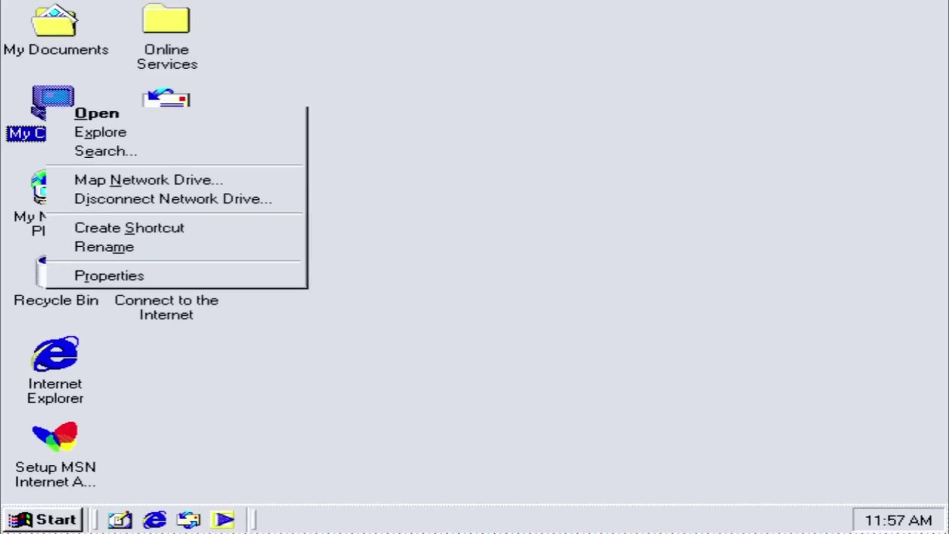
left_click(105, 281)
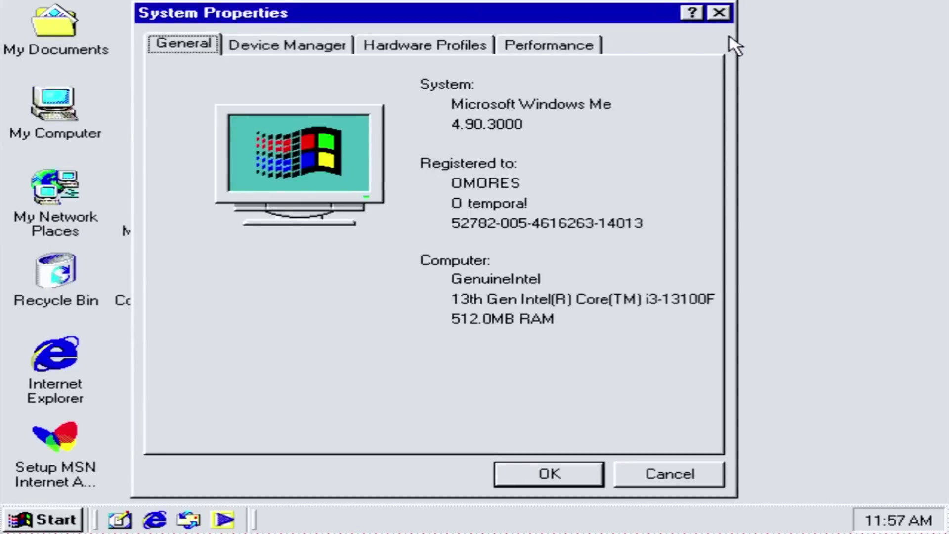
left_click(720, 13)
Step: Launch dxdiag from Run and dismiss the 256-colour and DirectDraw error dialogs
left_click(43, 519)
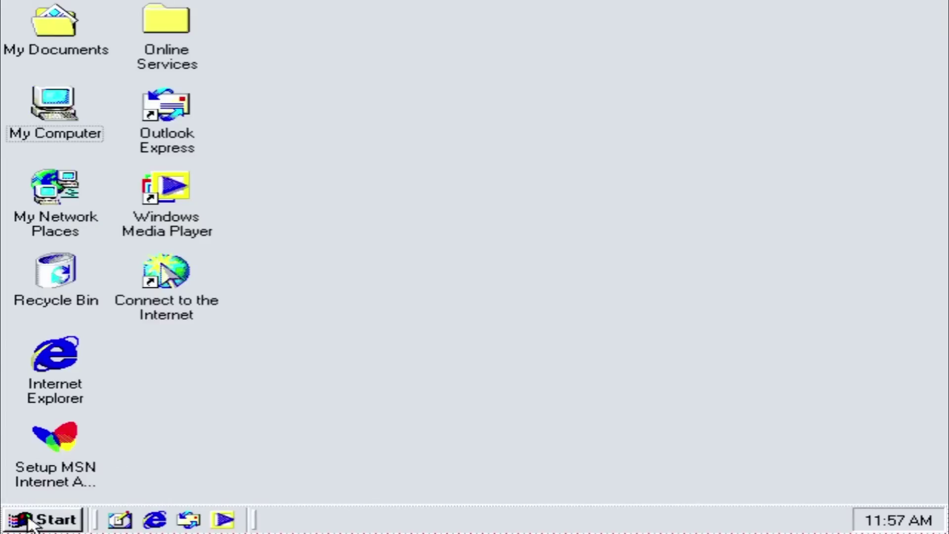
left_click(99, 406)
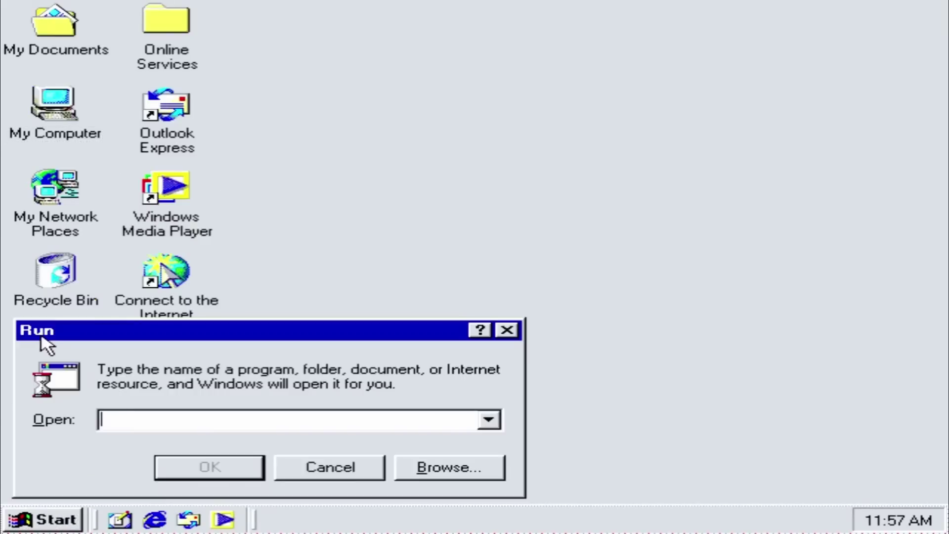
type("dxdiag")
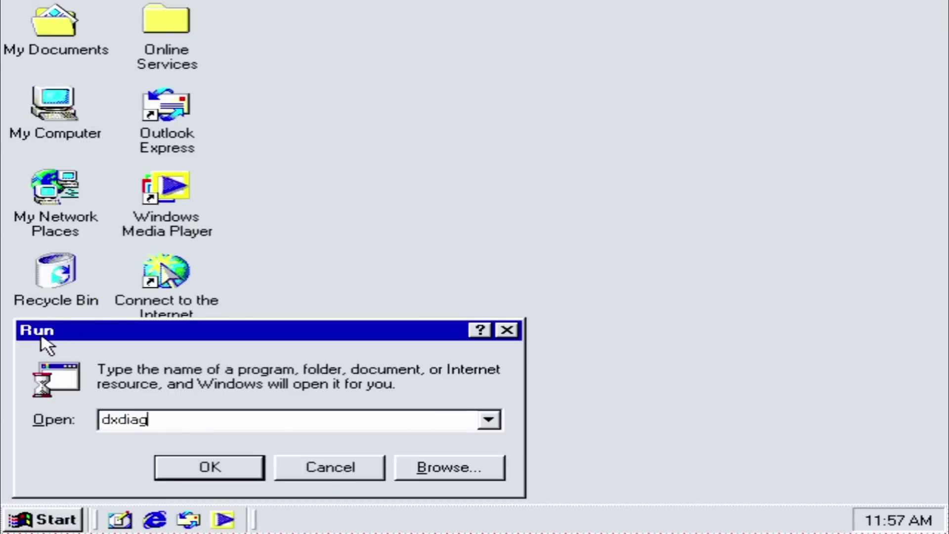
key("Return")
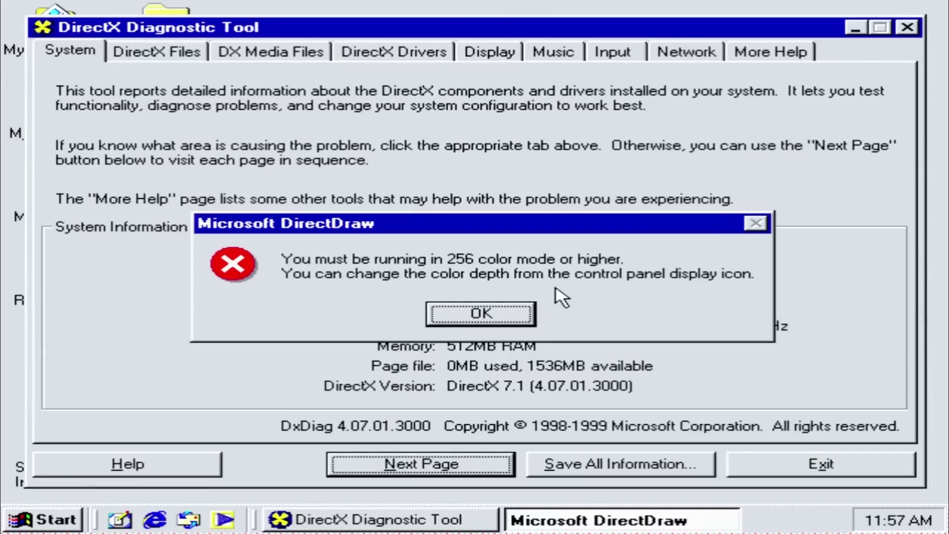
left_click(515, 314)
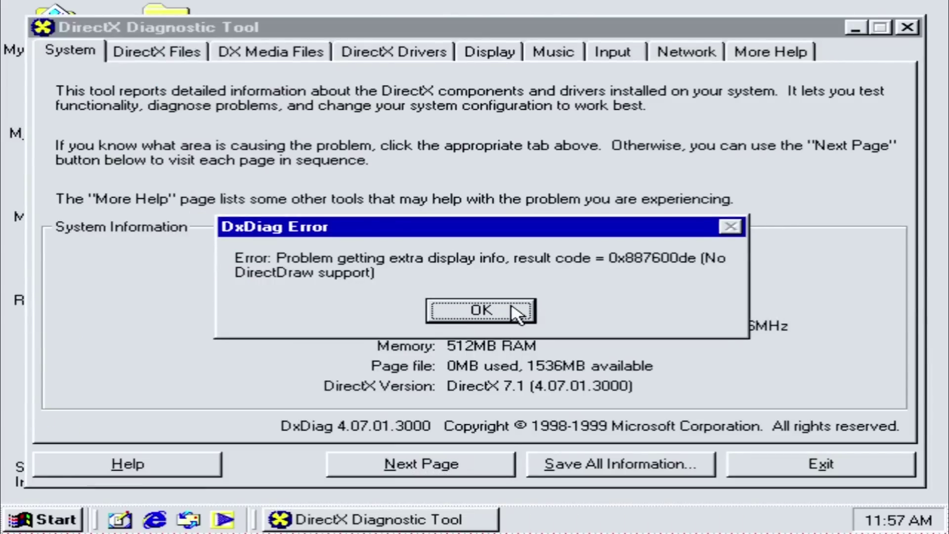
left_click(512, 308)
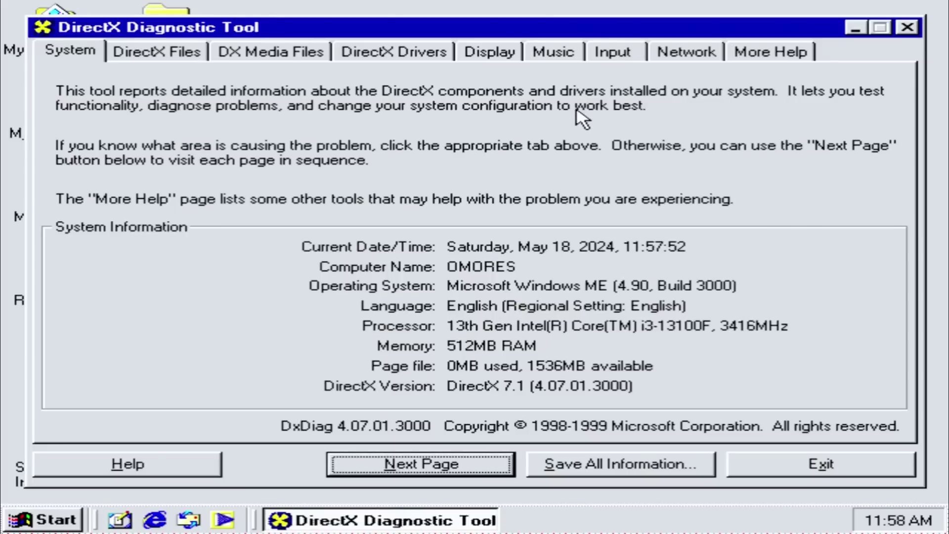
Step: Close dxdiag, open MANUAL.TXT from the downloaded PTCHNVSZ files, and move its window aside
left_click(908, 28)
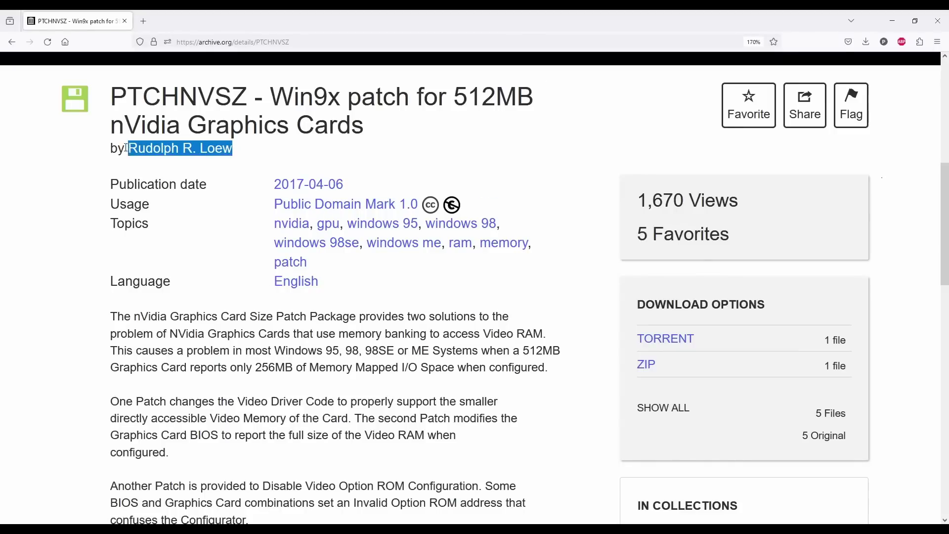
scroll(502, 257, "down", 2)
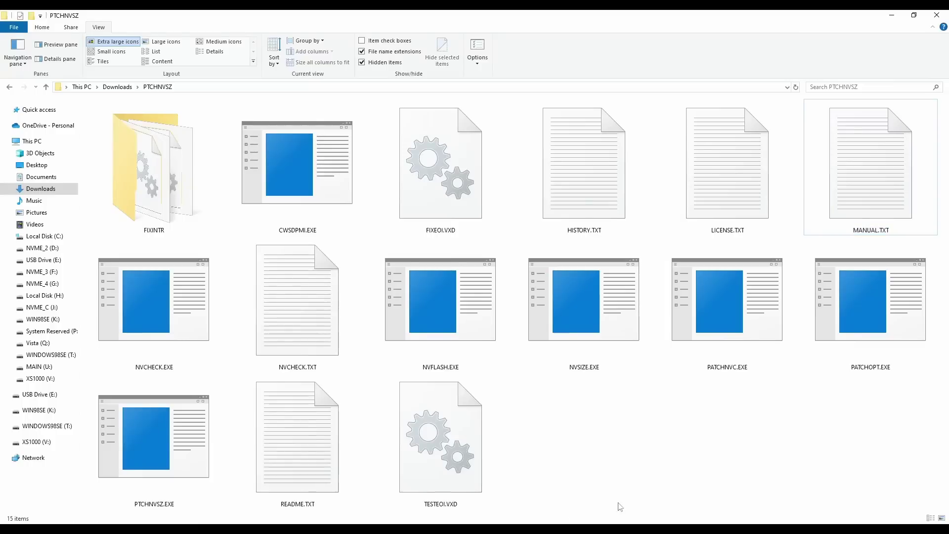
left_click(876, 178)
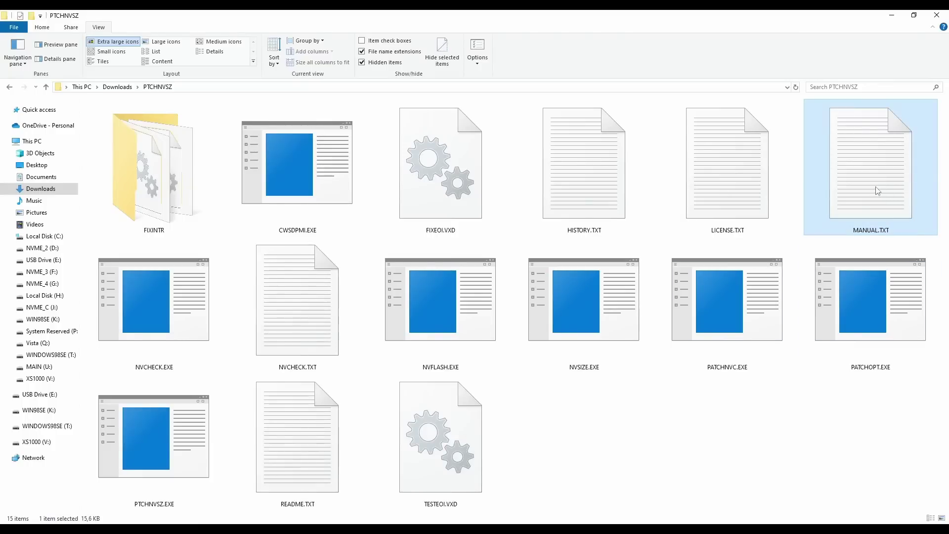
double_click(878, 190)
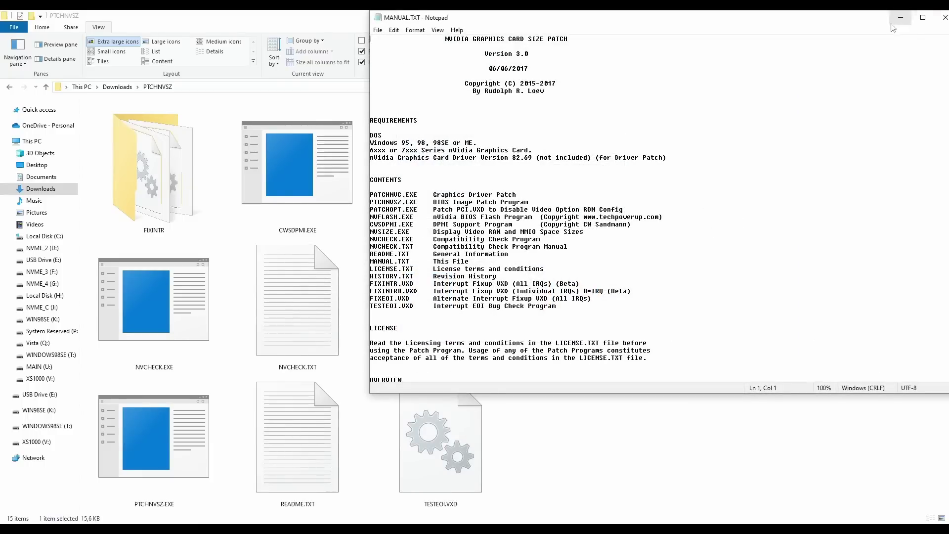
left_click_drag(873, 22, 810, 51)
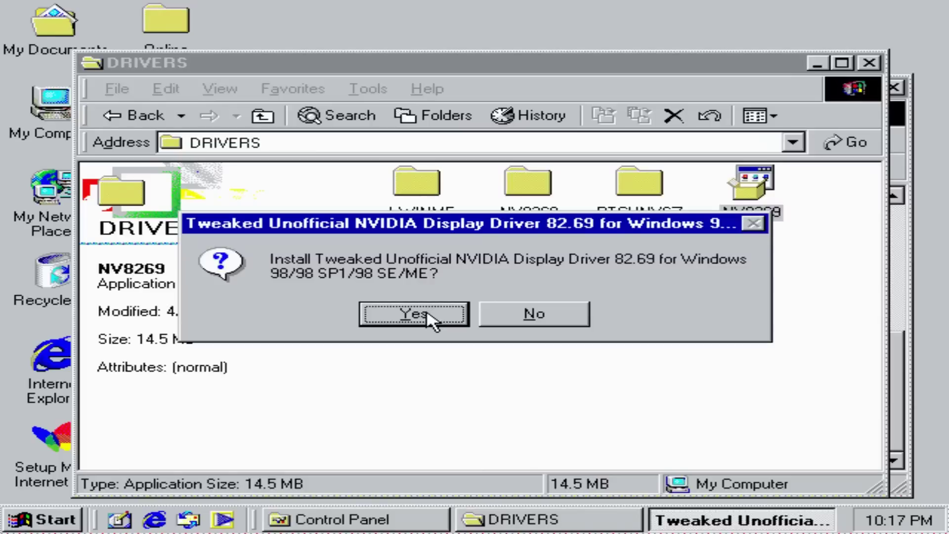
Step: Confirm the driver package, accept both licences, and start installing NVIDIA driver 82.69
left_click(427, 314)
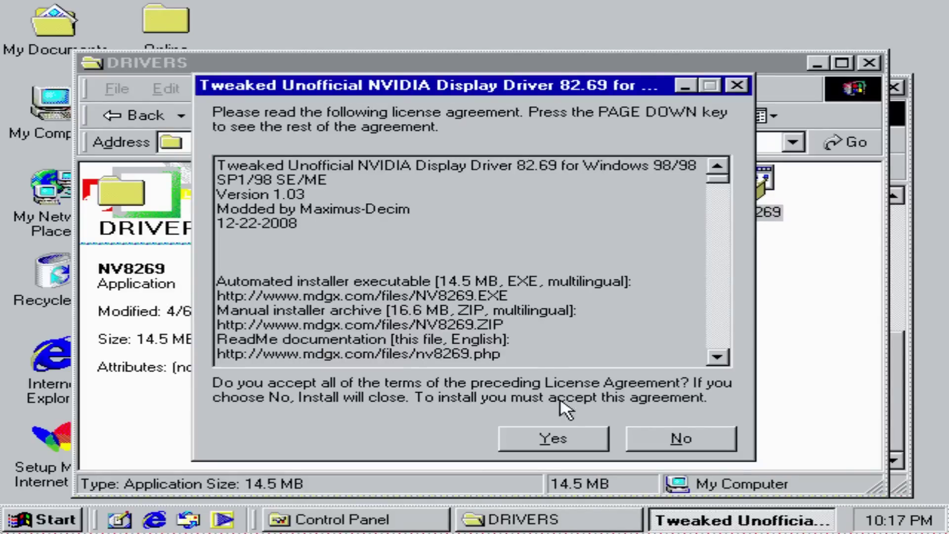
left_click(549, 438)
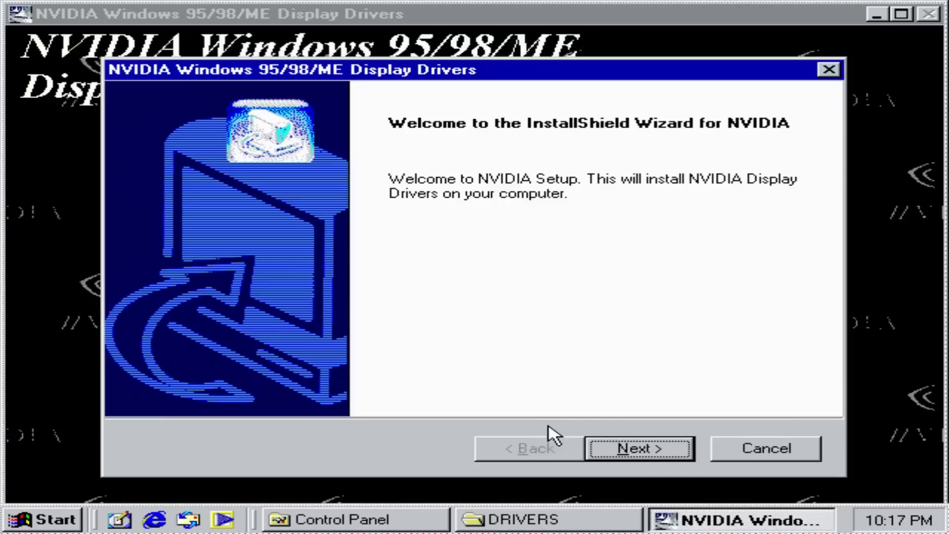
left_click(627, 438)
left_click(626, 438)
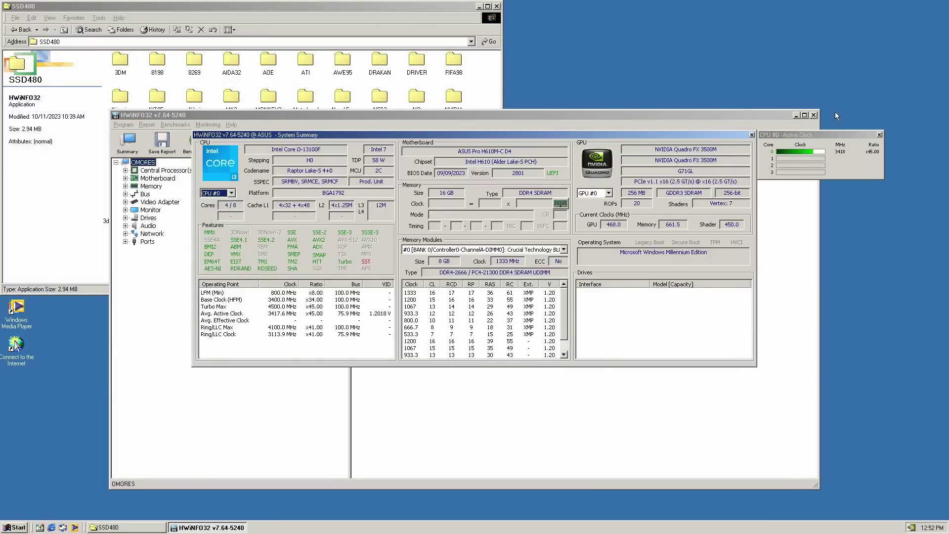
Step: Close the CPU clock monitor and show the NVIDIA Quadro FX 3500M's Video Adapter details
left_click(879, 136)
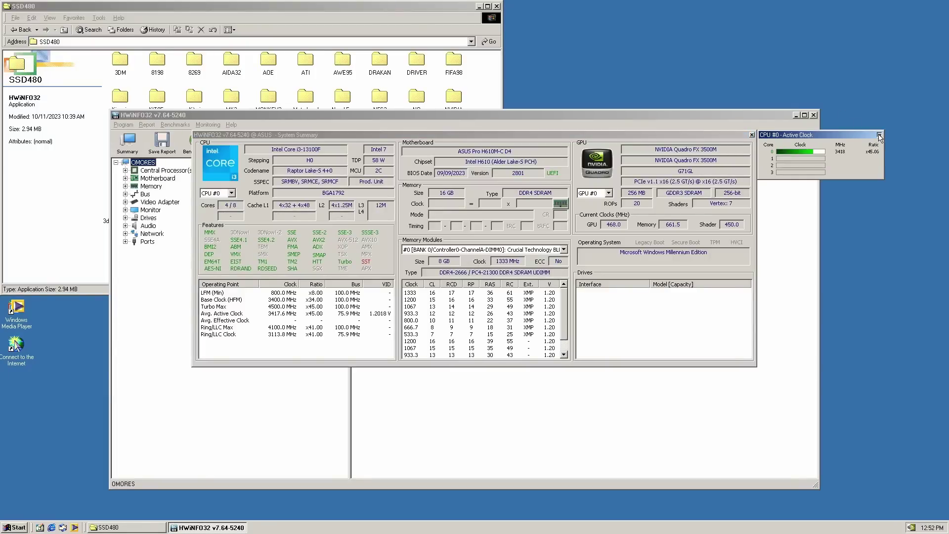
left_click(880, 135)
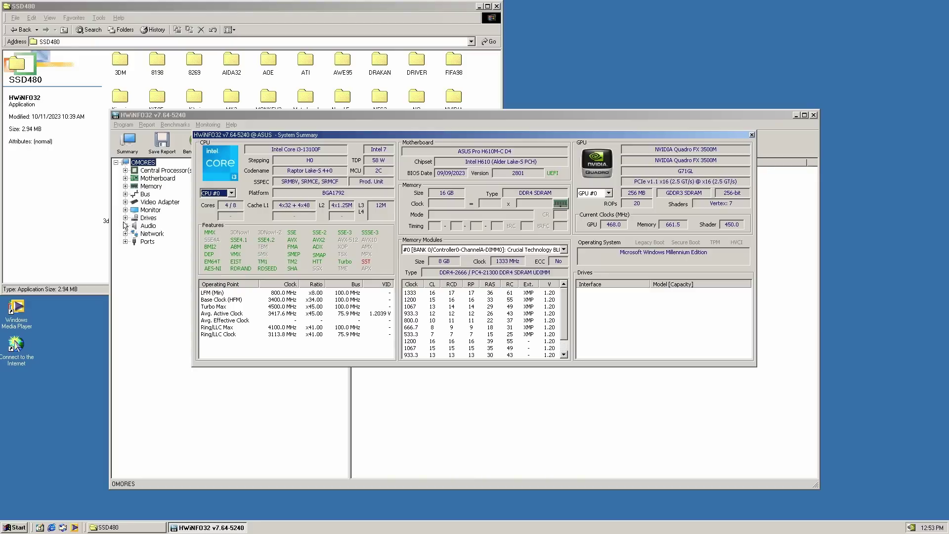
left_click(125, 201)
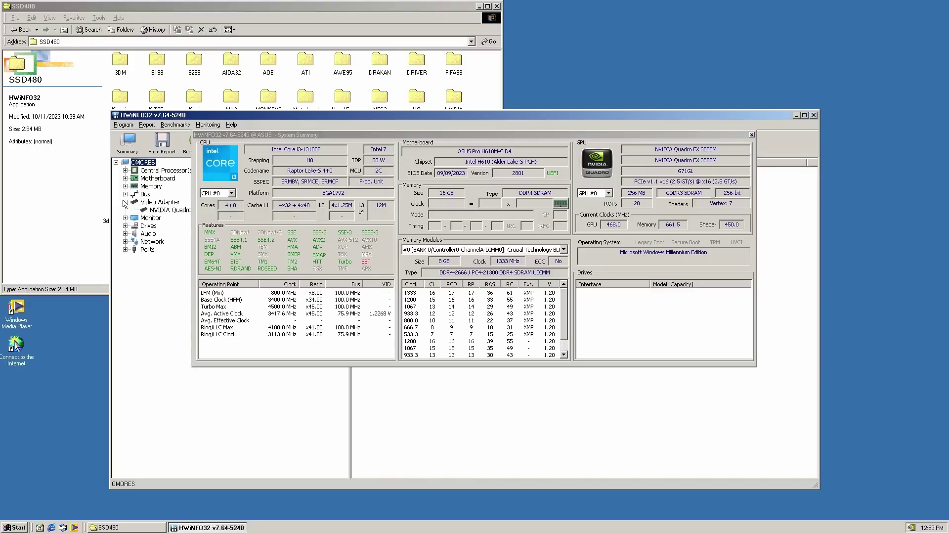
left_click(173, 210)
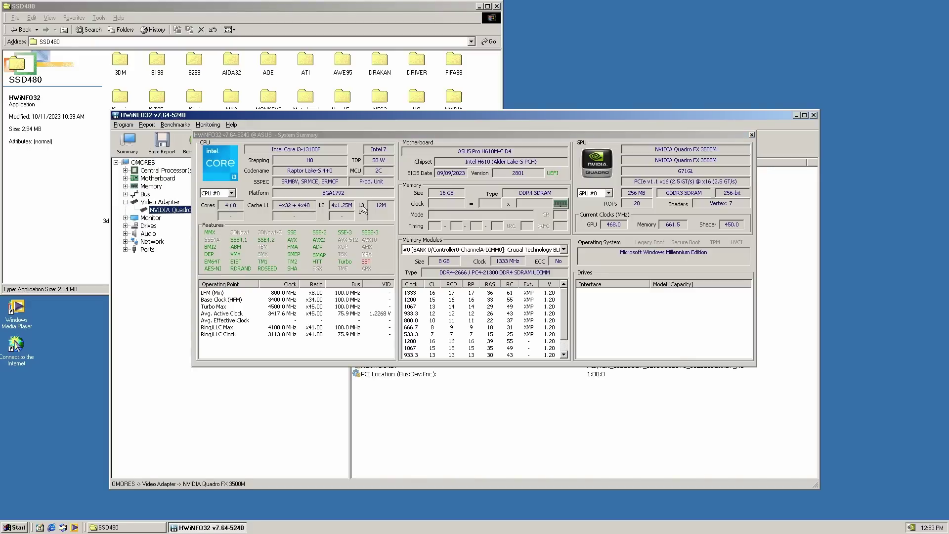
Step: Close the System Summary, note the 256-bit memory bus, and show ALS4000 Audio Chipset details
left_click(752, 135)
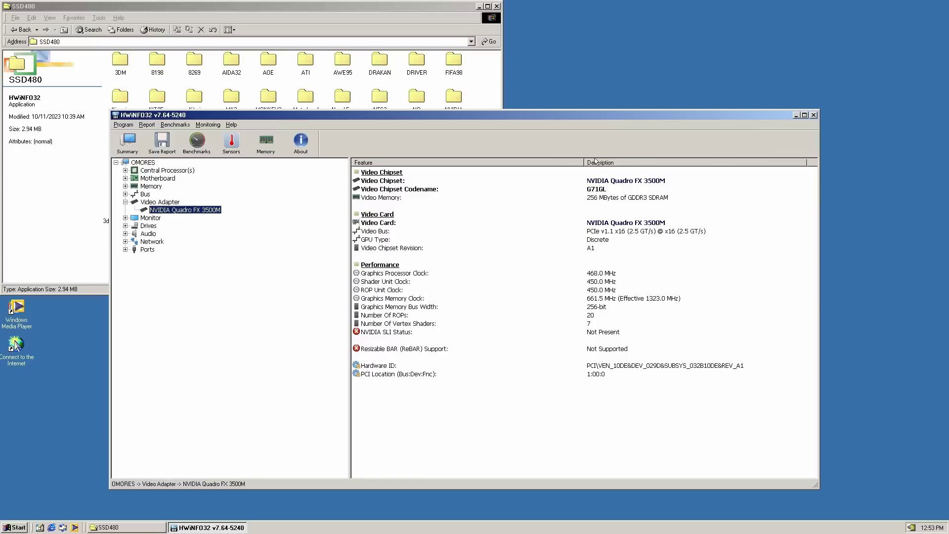
left_click(494, 307)
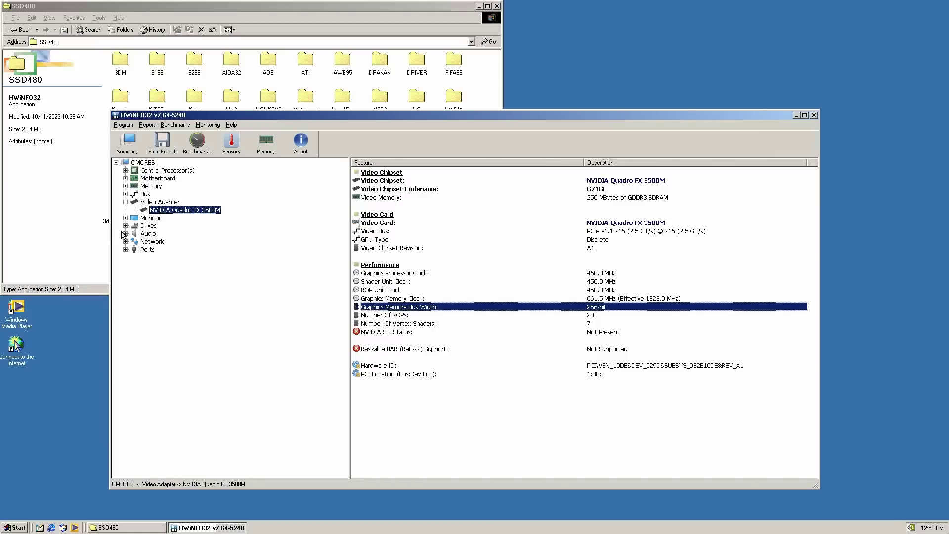
left_click(125, 234)
left_click(184, 250)
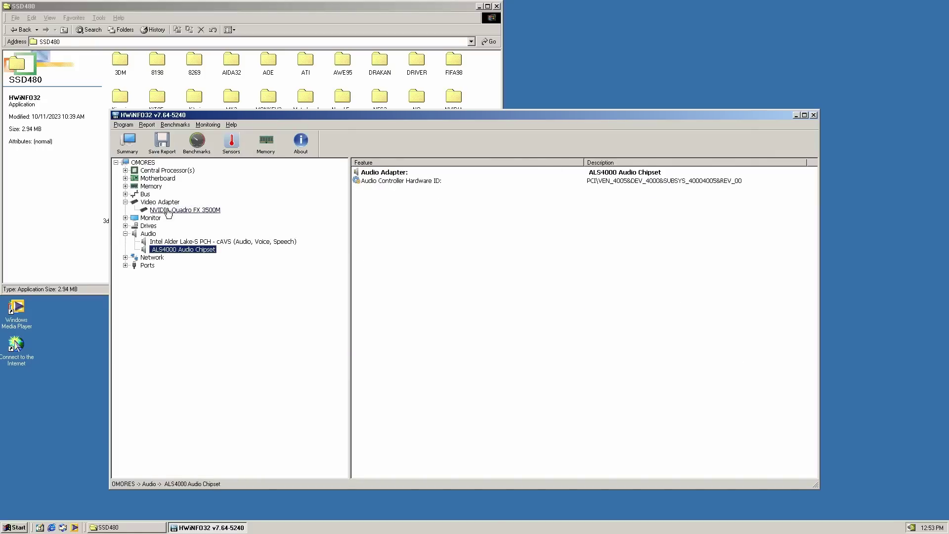
Step: Install the Avance Logic ALS4000 Audio Device (WDM) driver from D:\MEDRIVERS\als\WINME
left_click(6, 520)
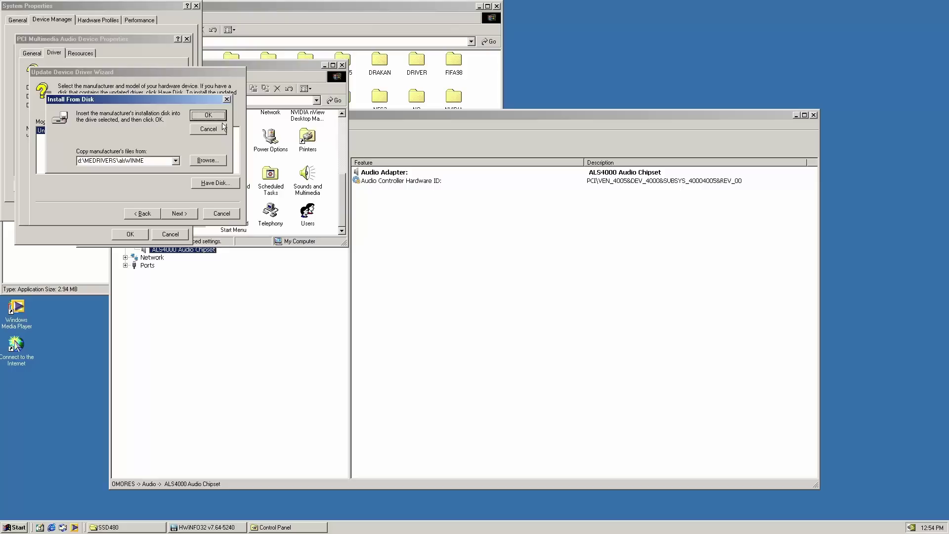
left_click(218, 118)
left_click(187, 214)
left_click(187, 214)
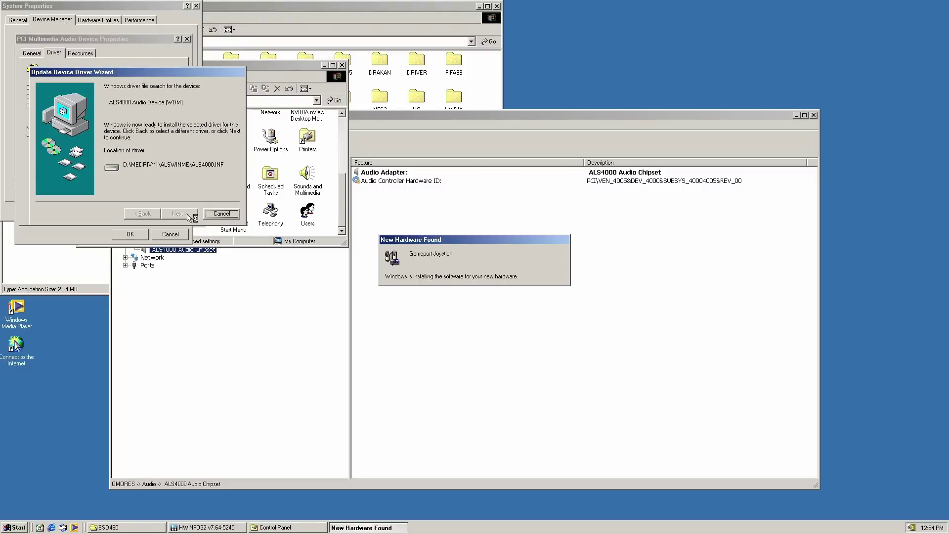
left_click(188, 216)
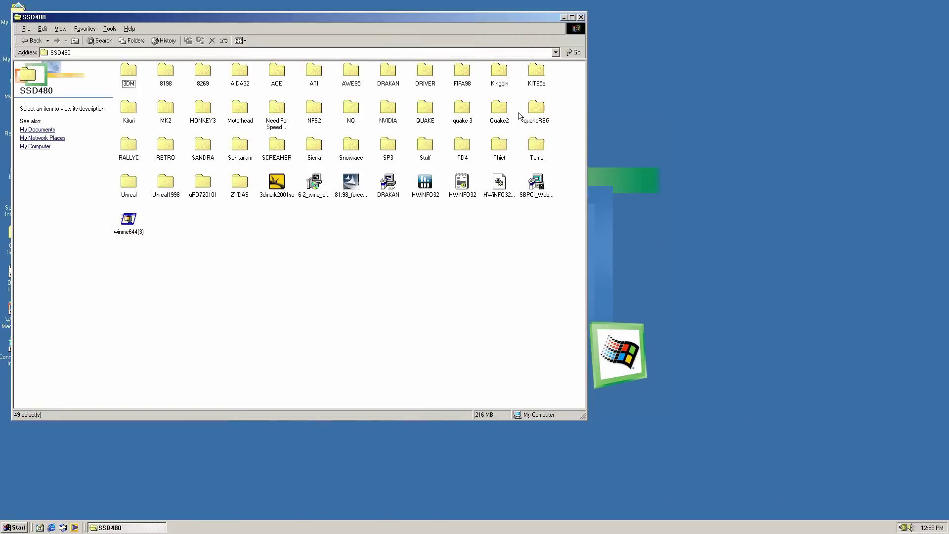
Step: Enable timedemo in the console, play DEMO0001, and read the 688.1 fps result
left_click(463, 106)
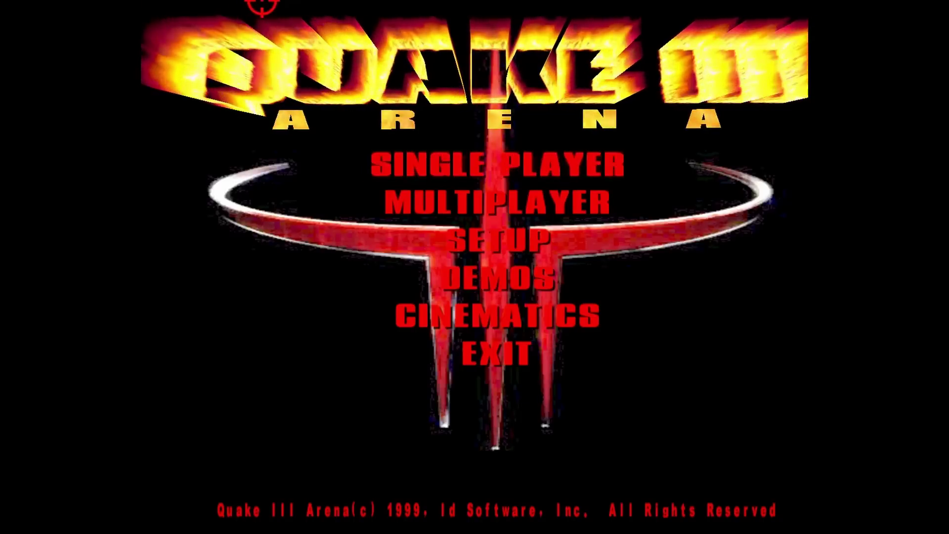
key("grave")
type("timedemo")
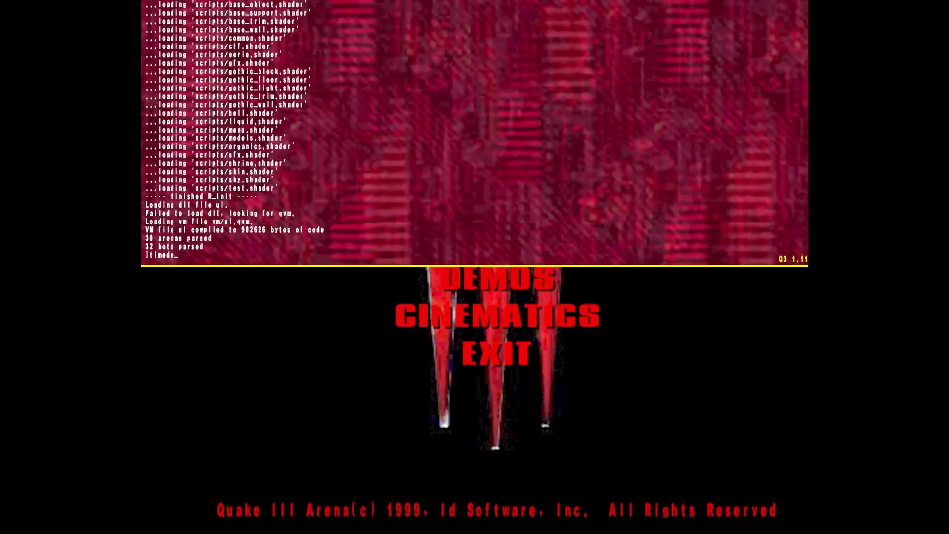
key("grave")
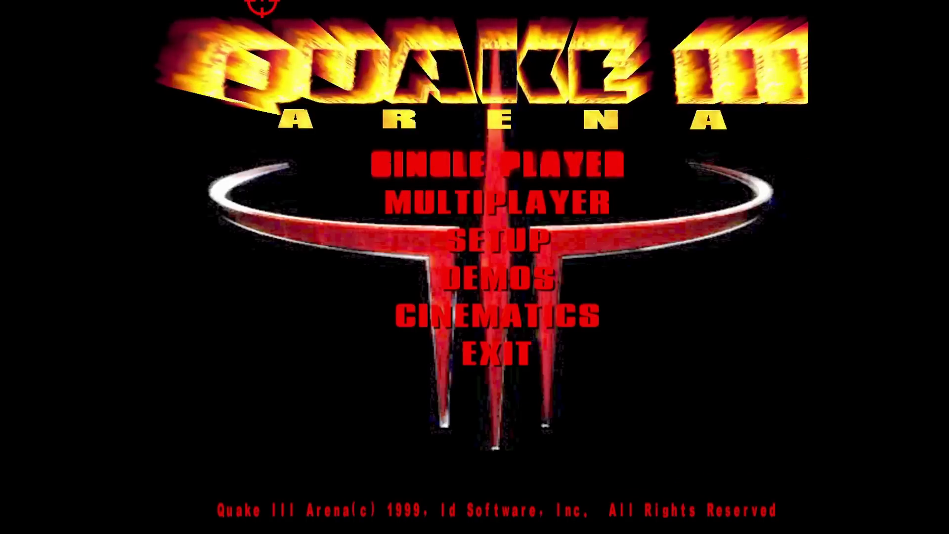
left_click(475, 277)
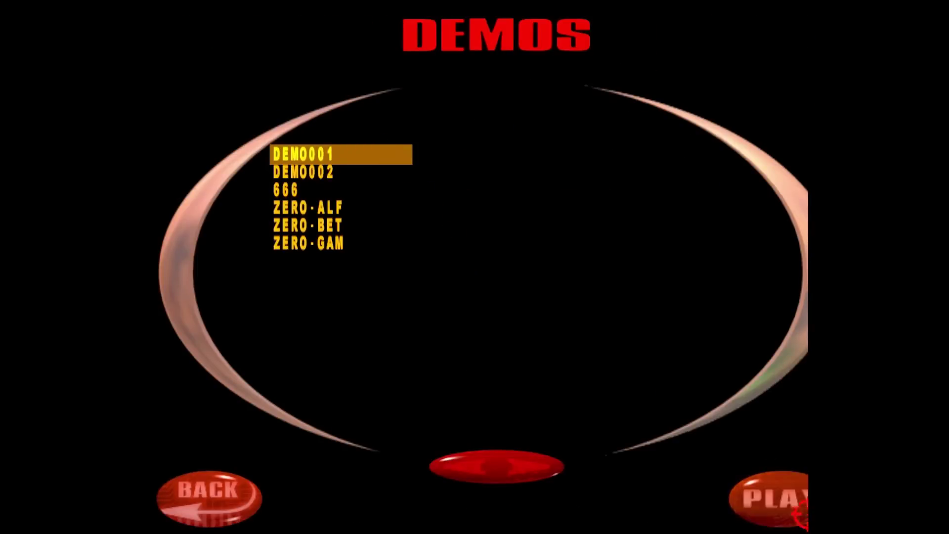
left_click(769, 497)
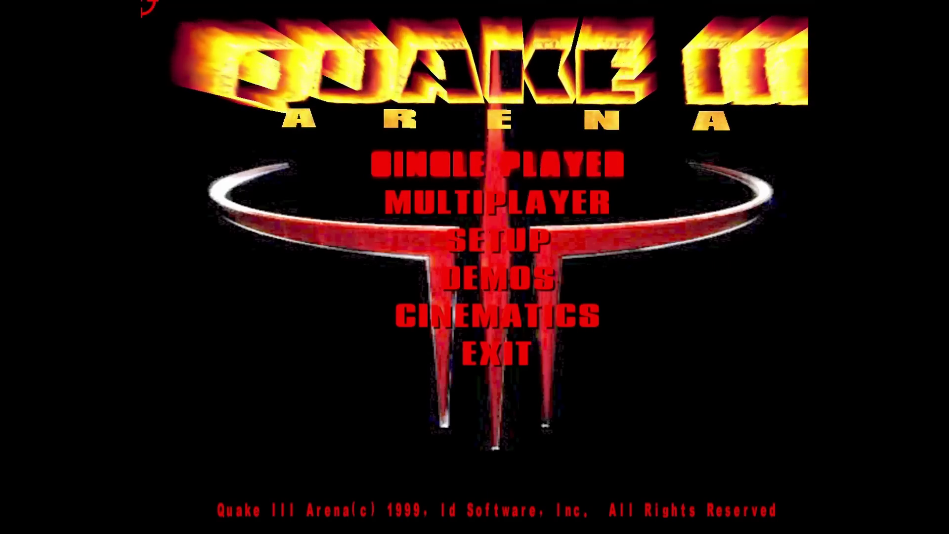
key("grave")
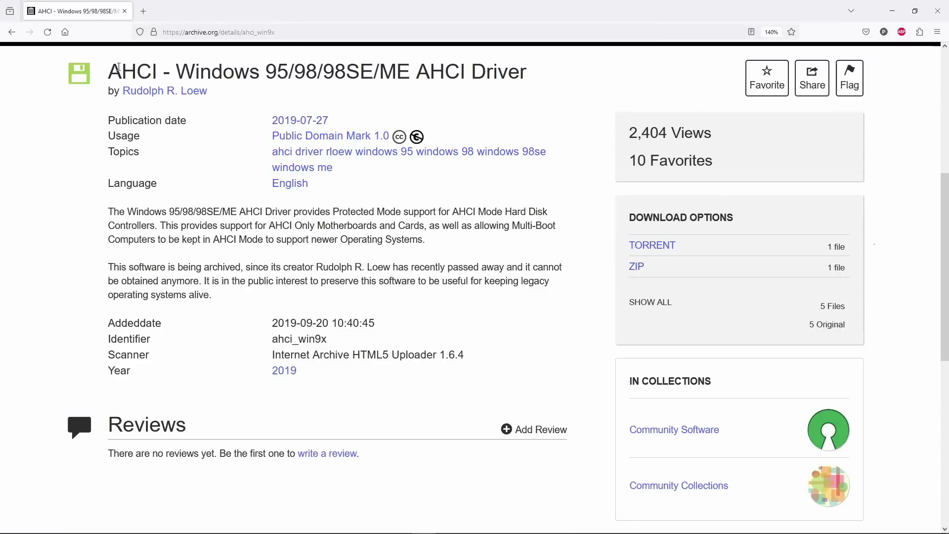
left_click_drag(108, 72, 534, 81)
left_click(534, 81)
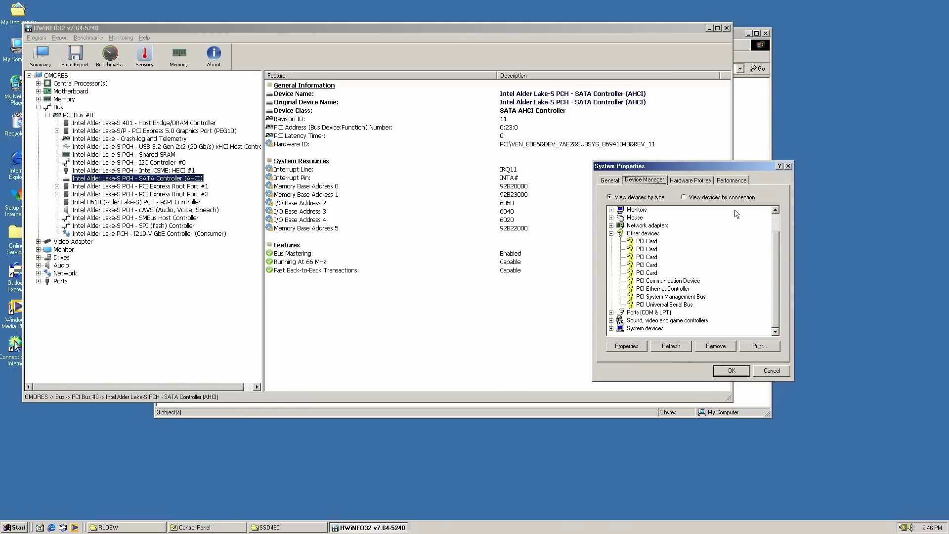
Step: Check the resources, status and driver details of two unknown PCI Cards
double_click(653, 249)
left_click(676, 214)
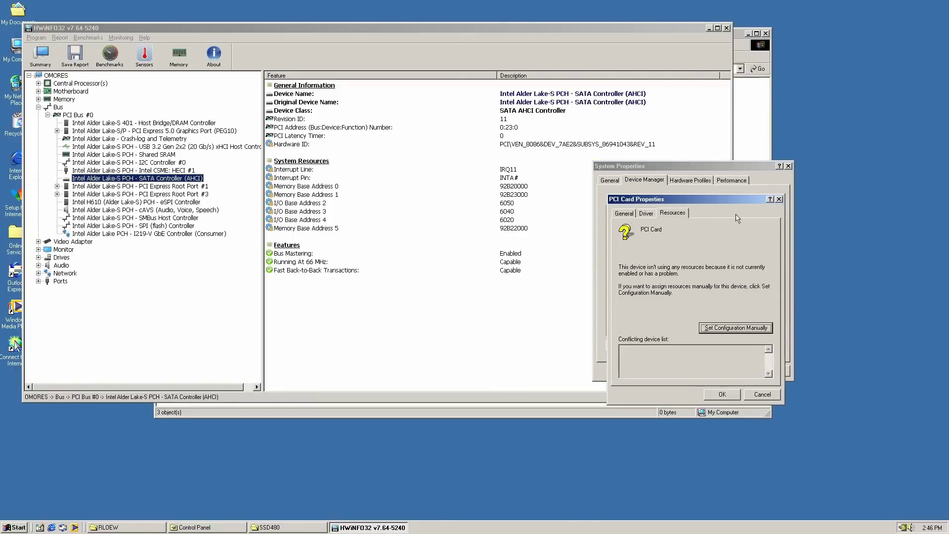
left_click(625, 213)
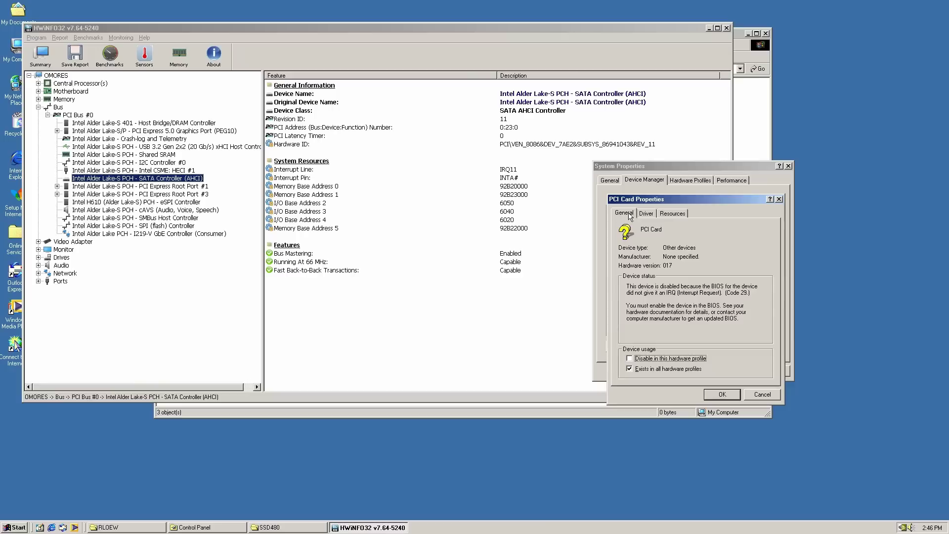
left_click(646, 213)
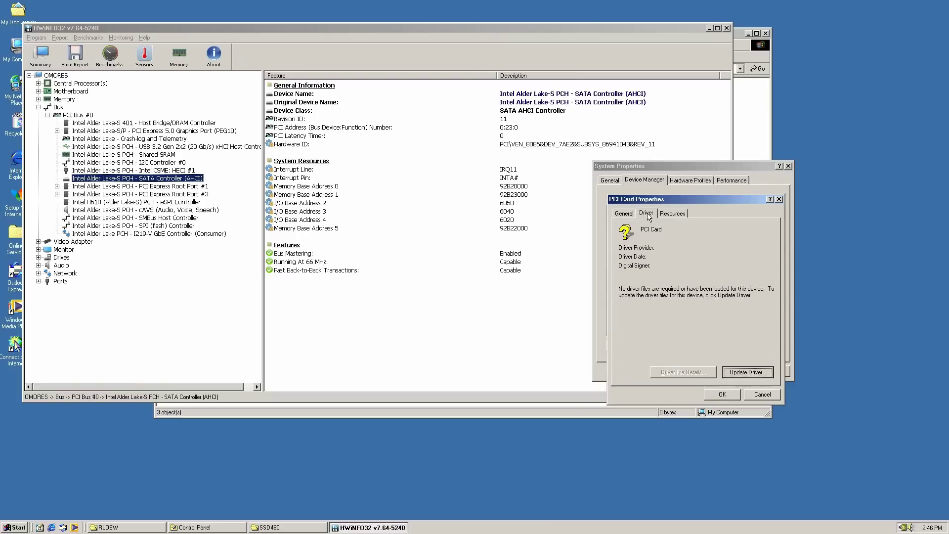
left_click(779, 199)
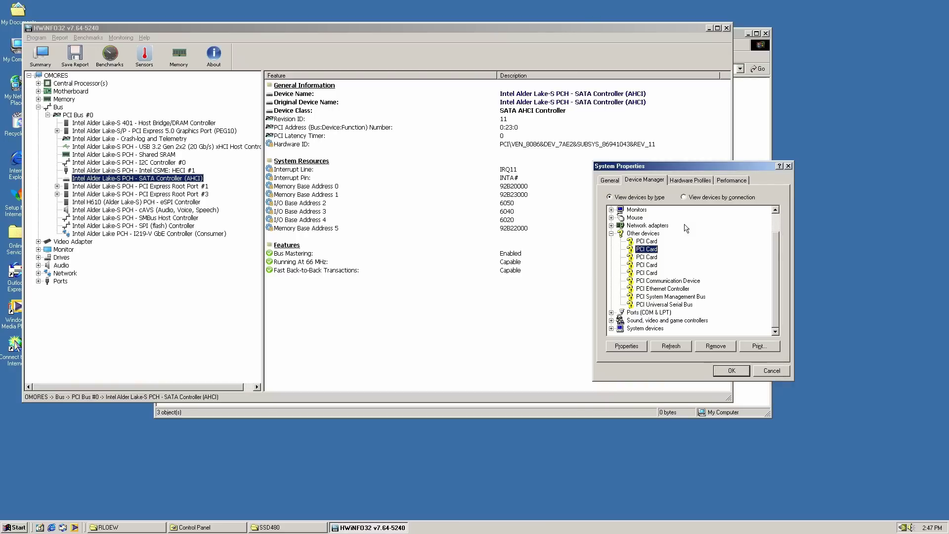
double_click(651, 245)
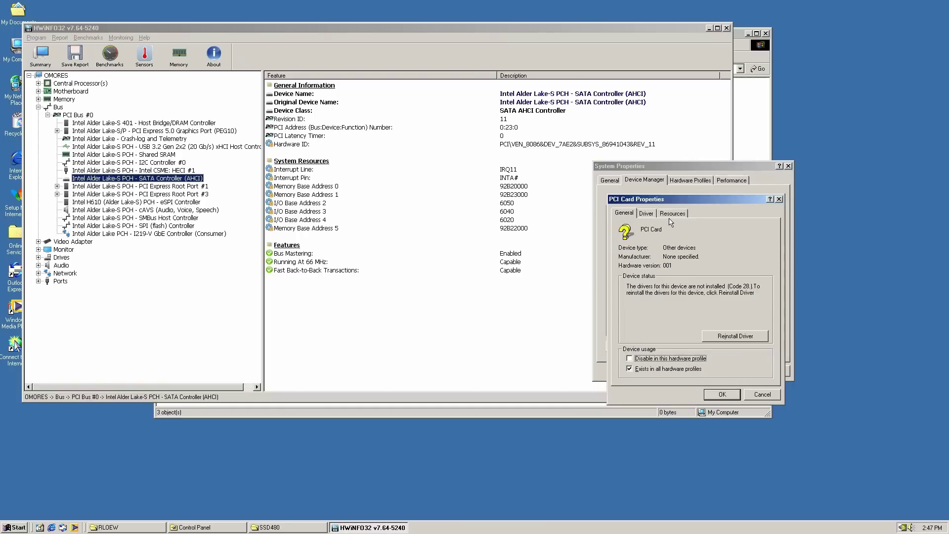
left_click(672, 214)
key("Escape")
Step: Match the next PCI Card's I/O and memory ranges to the SATA AHCI controller, then view its driver details
double_click(658, 260)
left_click(673, 214)
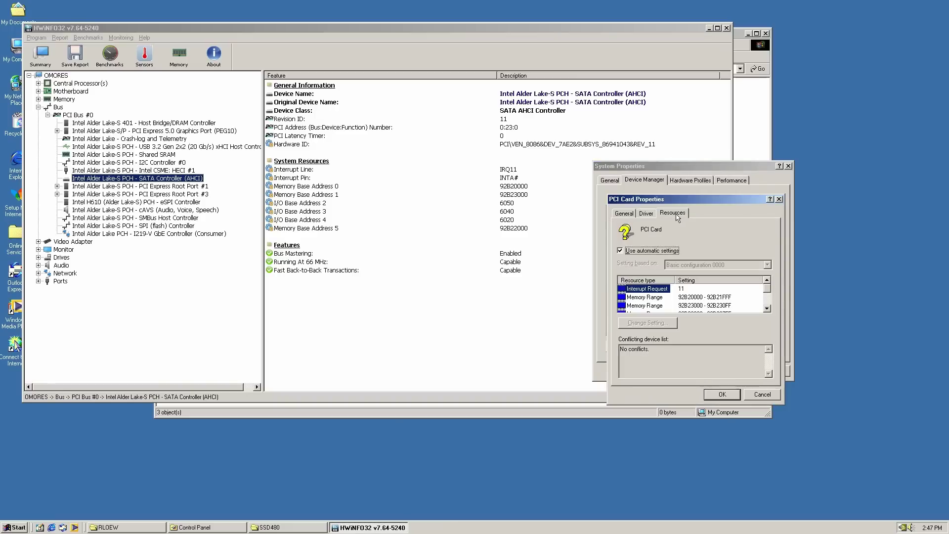
left_click(767, 309)
left_click(767, 309)
left_click(767, 309)
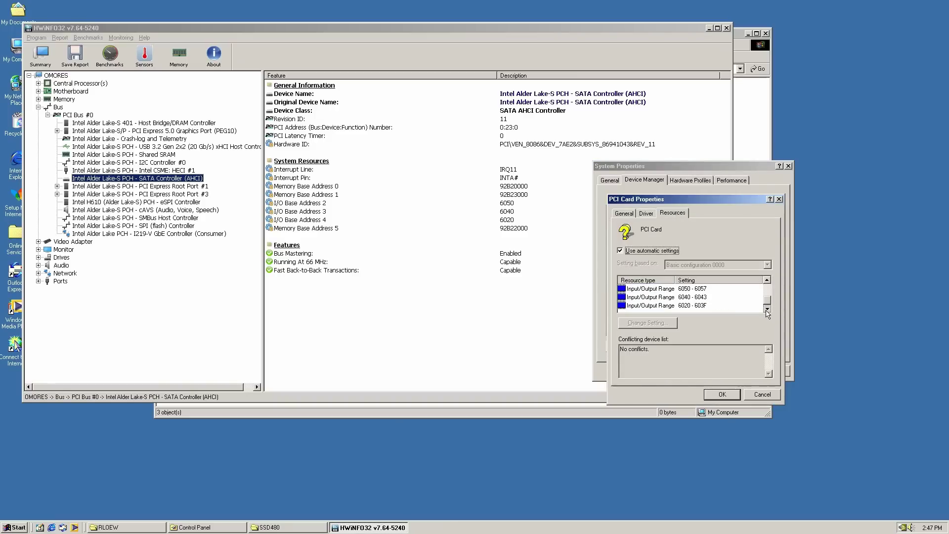
left_click_drag(767, 298, 768, 297)
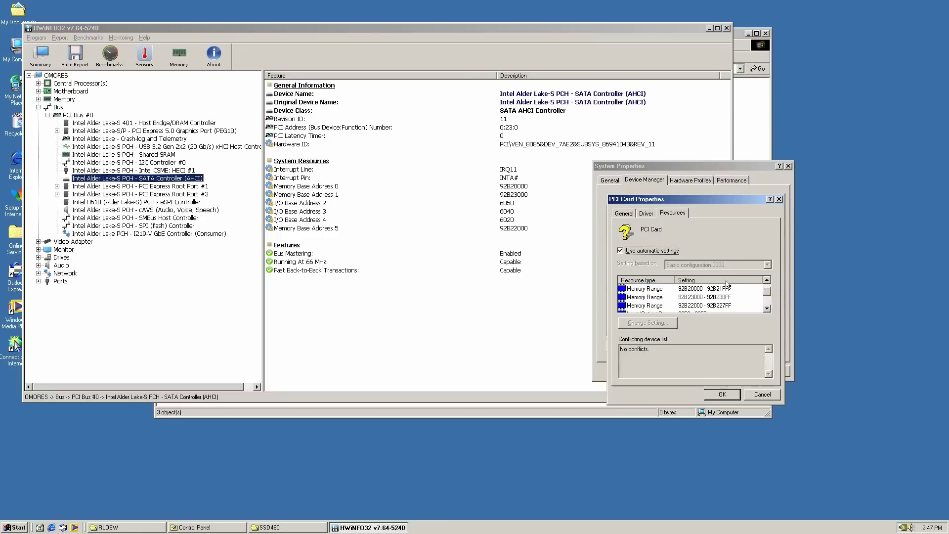
left_click(709, 292)
left_click(667, 291)
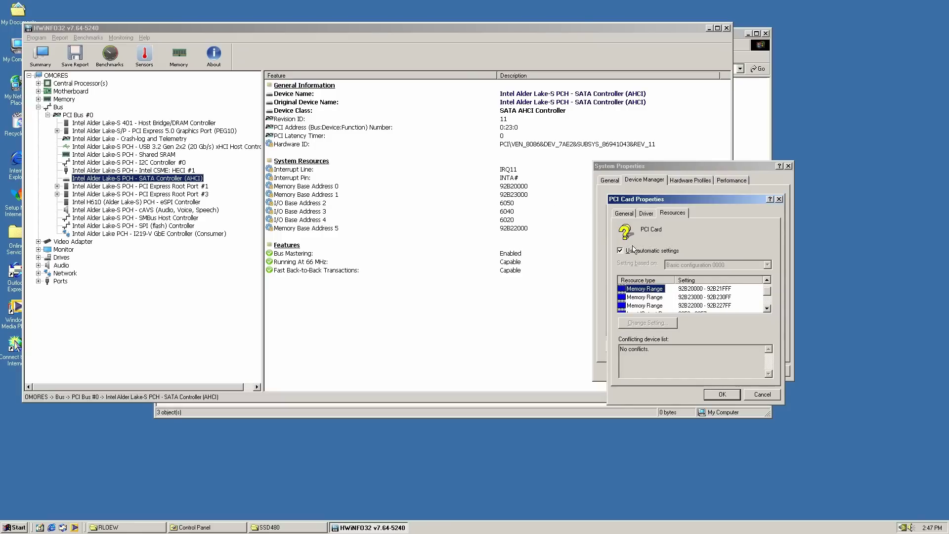
left_click(647, 214)
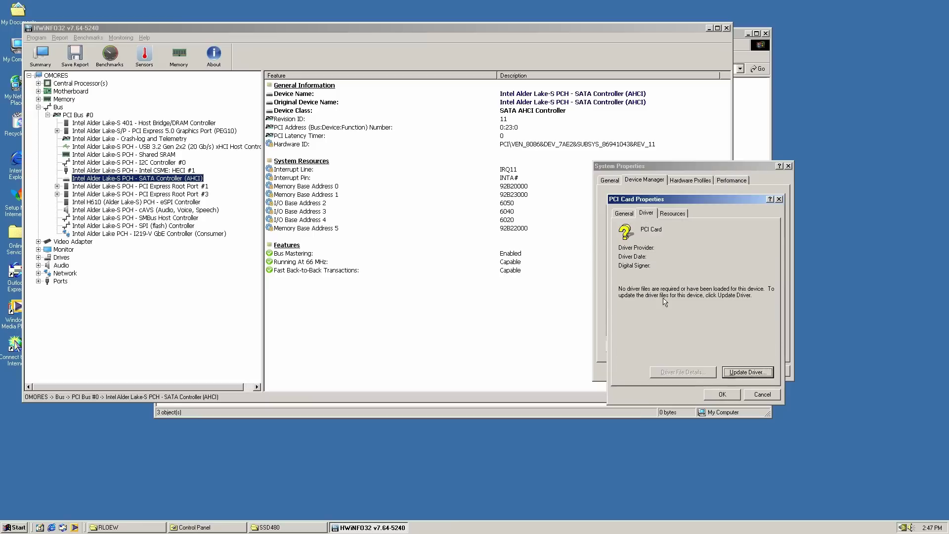
Step: Point the driver update to D:\RLOEW\AHCI\ahci4.inf as the disk location
left_click(733, 369)
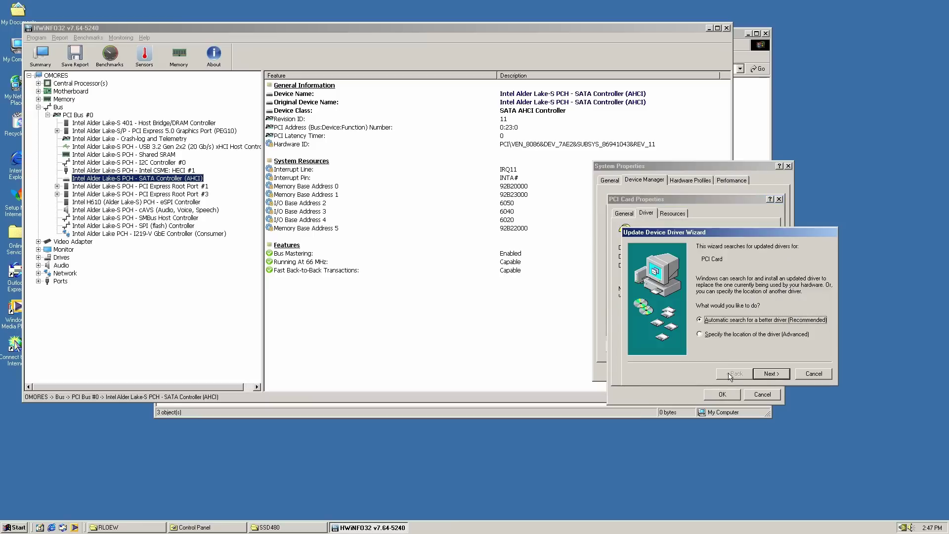
left_click(747, 335)
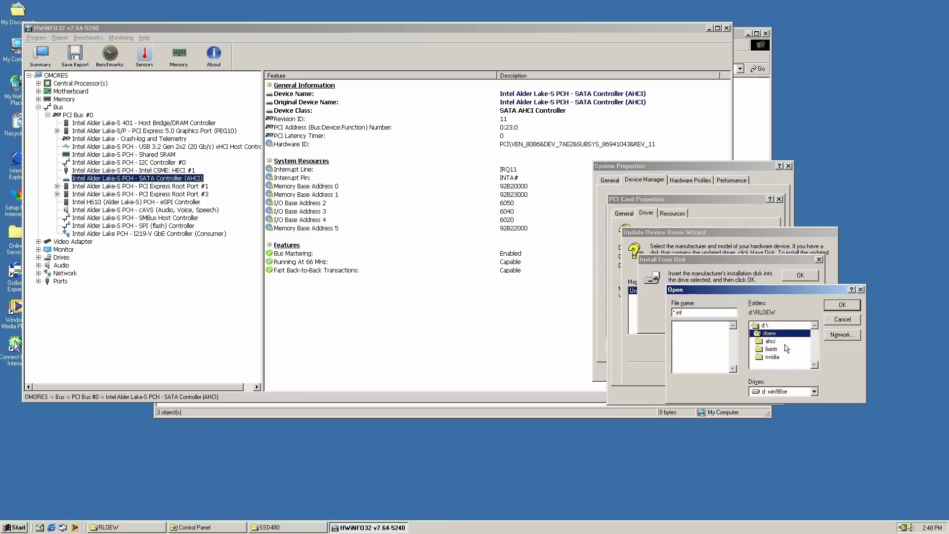
double_click(776, 341)
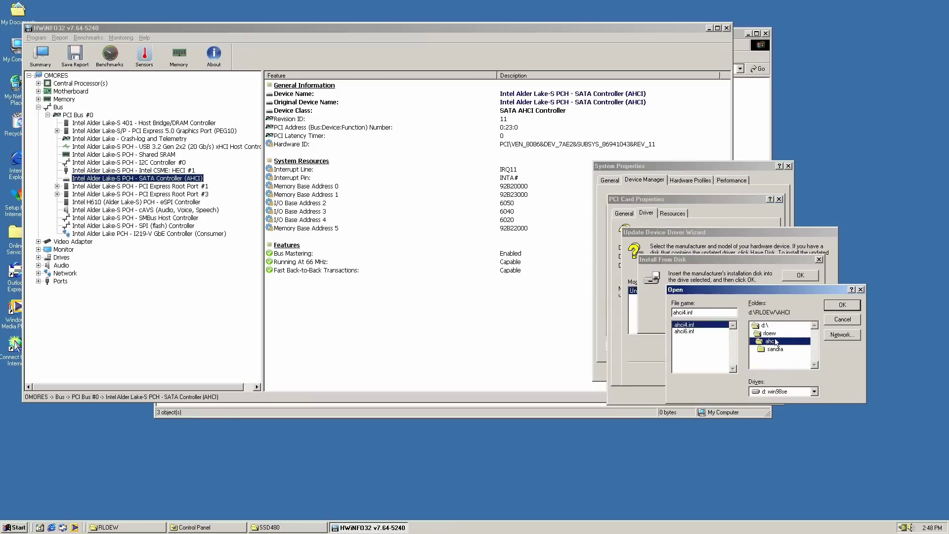
left_click(710, 327)
left_click(842, 305)
left_click(801, 275)
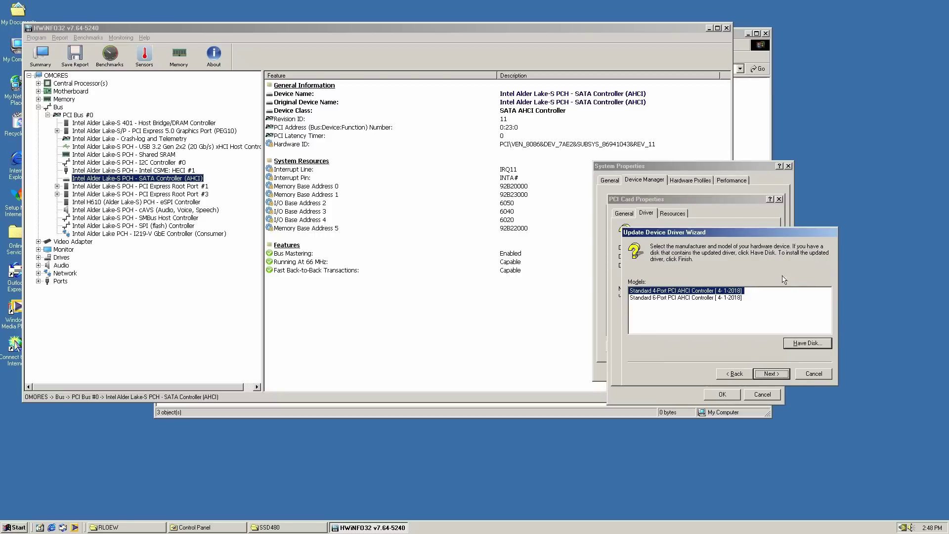
Step: Install the Standard 4-Port PCI AHCI Controller driver and close the card and System Properties
left_click(766, 374)
left_click(766, 374)
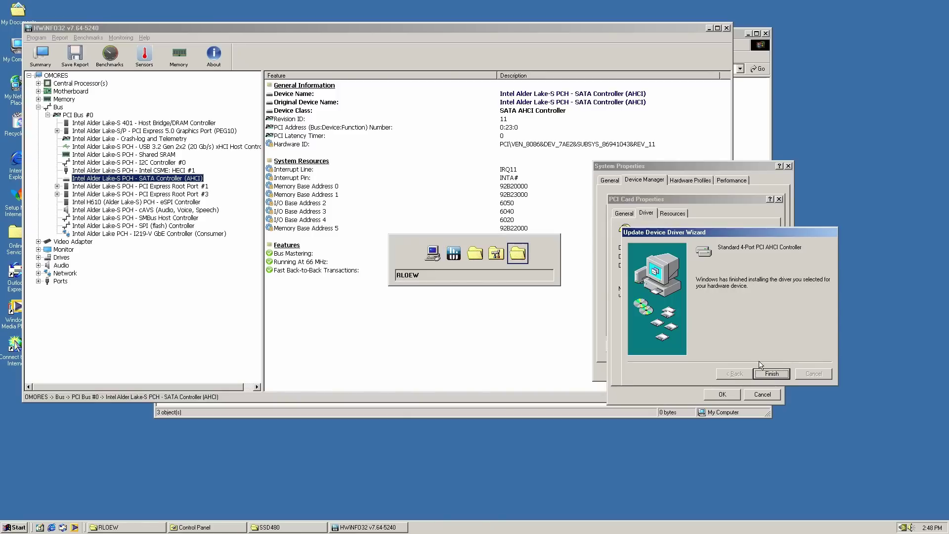
left_click(770, 374)
left_click(722, 394)
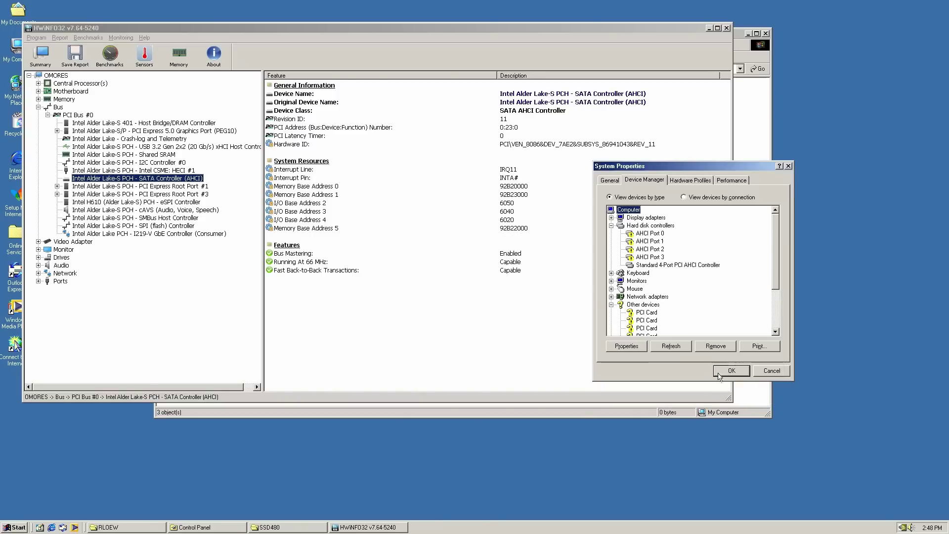
left_click(728, 372)
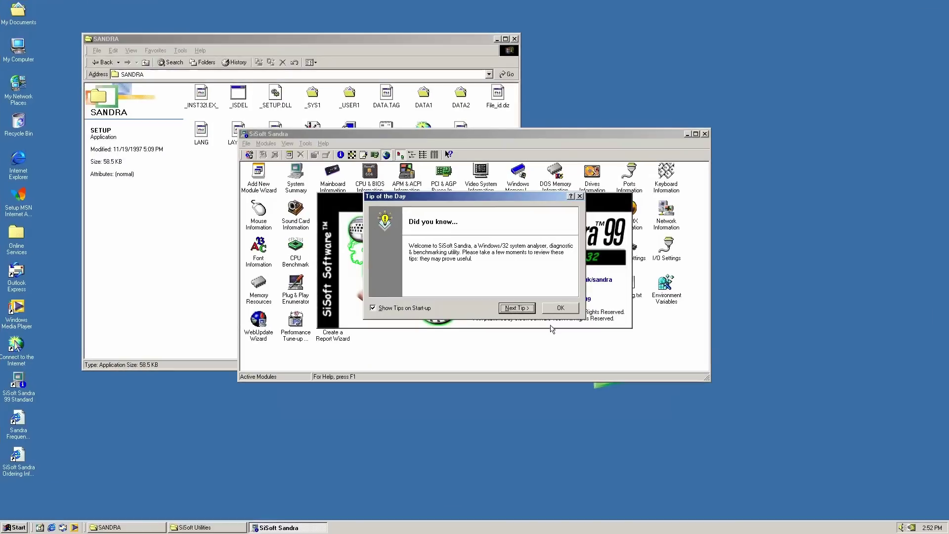
Step: Run the CPU and Multi-Media benchmarks: 17322 MIPS Dhrystone and 8333 it/s Integer MMX
left_click(556, 309)
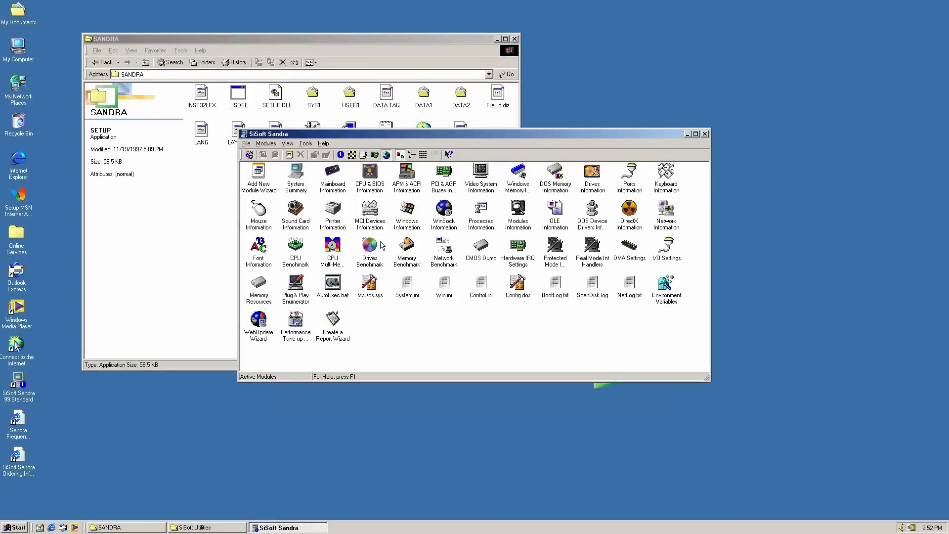
double_click(296, 247)
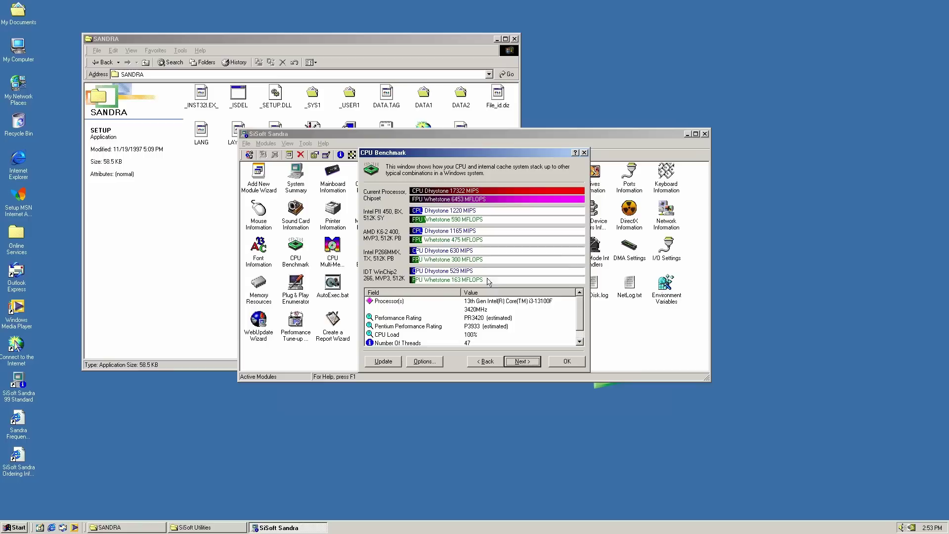
left_click(533, 363)
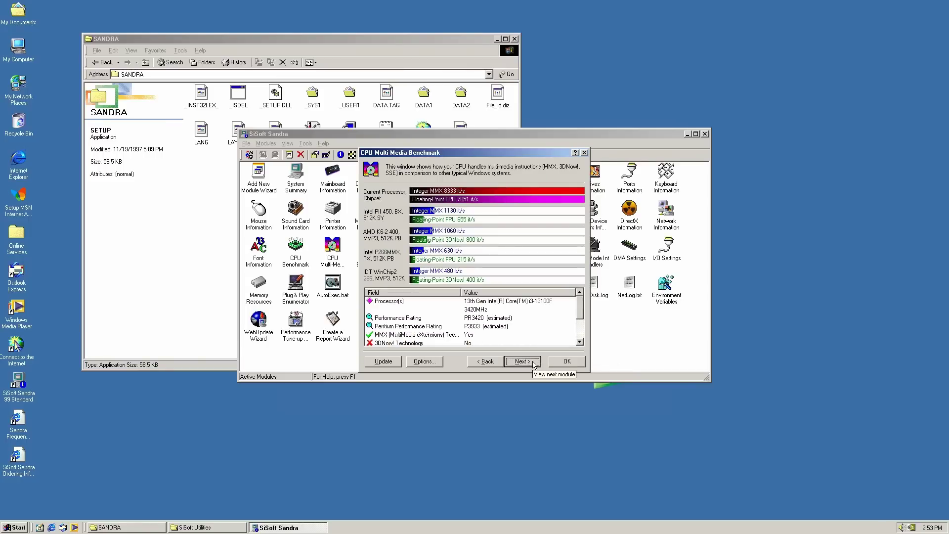
double_click(580, 342)
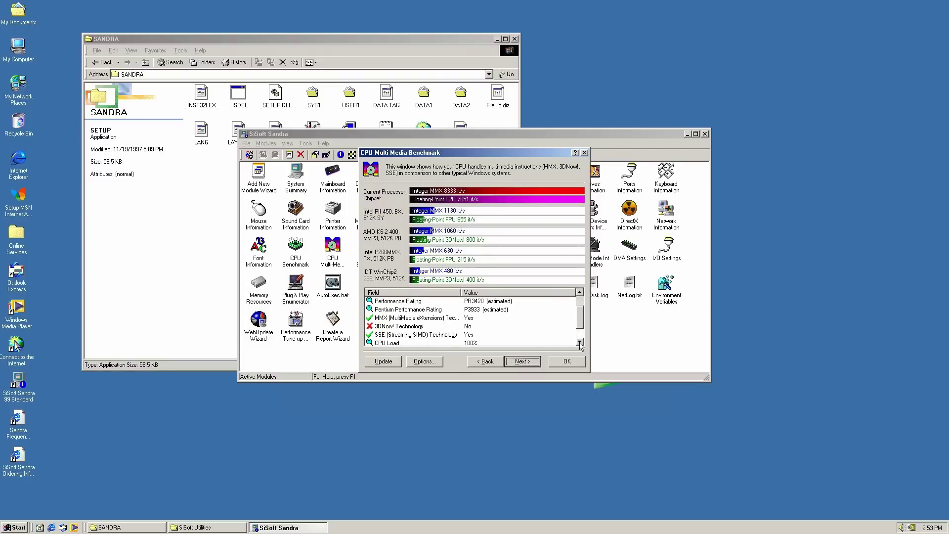
left_click(560, 363)
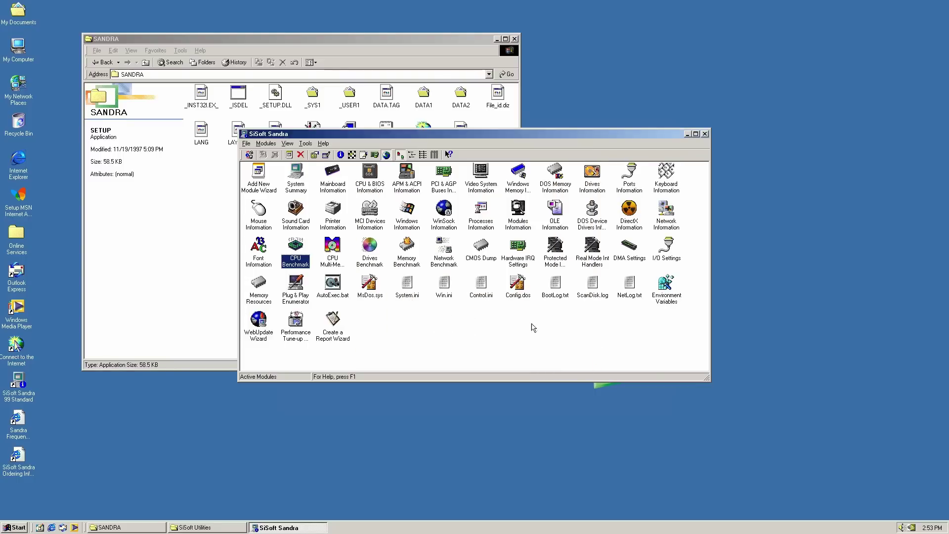
Step: Run the drive C benchmark and select its Sequential Read result
double_click(376, 249)
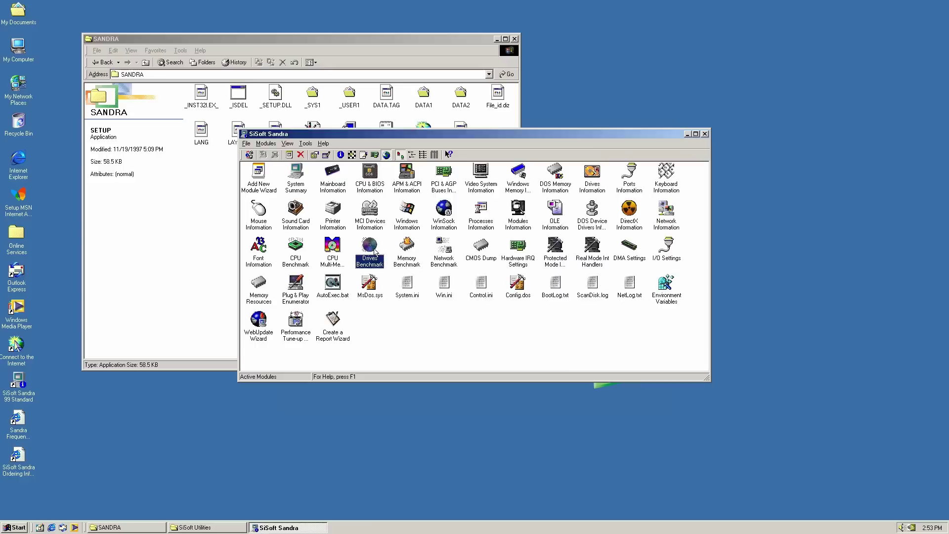
left_click(393, 351)
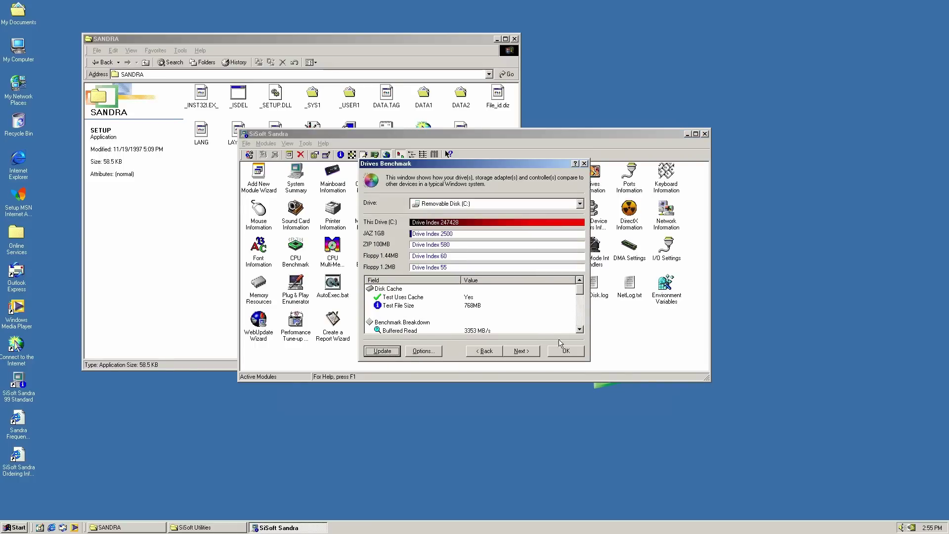
left_click(580, 330)
left_click(579, 330)
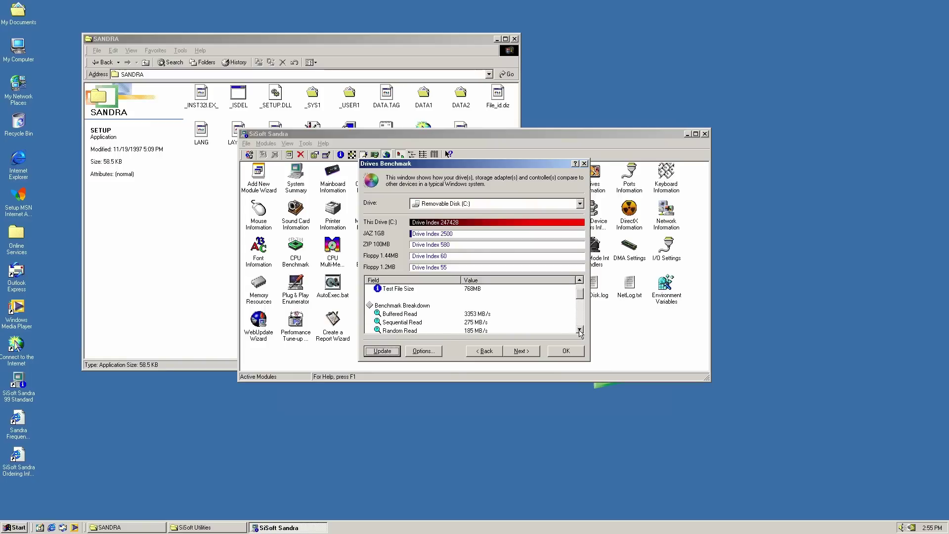
left_click(401, 322)
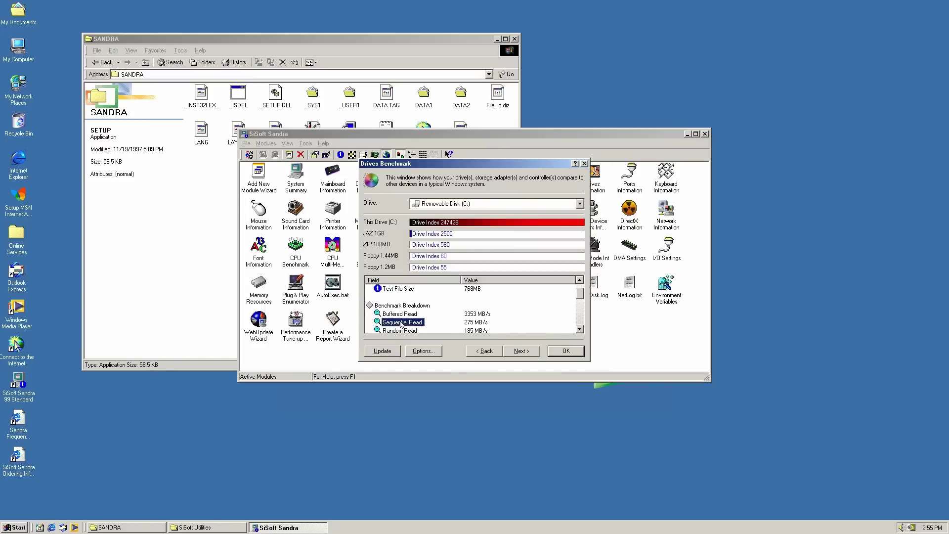
Step: Scroll further down the drive results and select the Random Write result
left_click(580, 330)
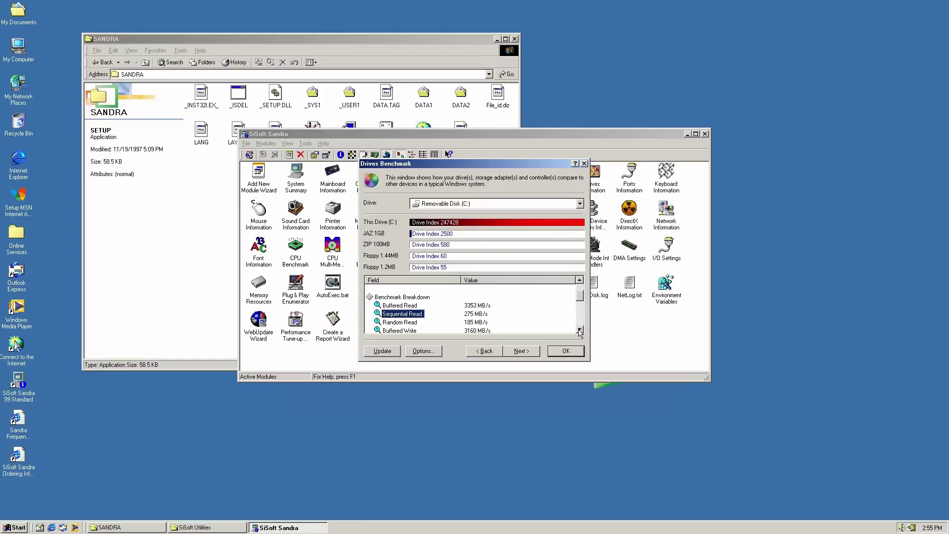
left_click(579, 330)
left_click(579, 330)
left_click(580, 330)
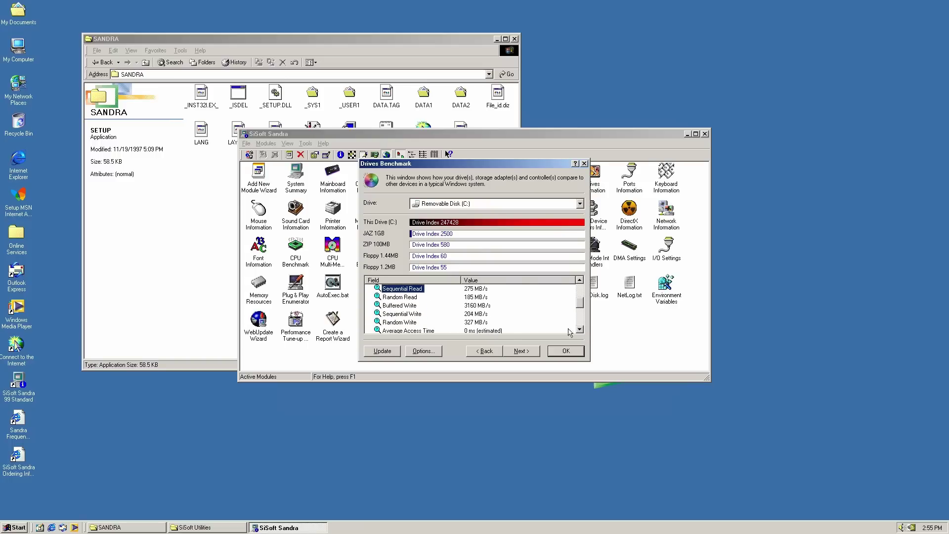
left_click(401, 322)
left_click(579, 330)
left_click(580, 330)
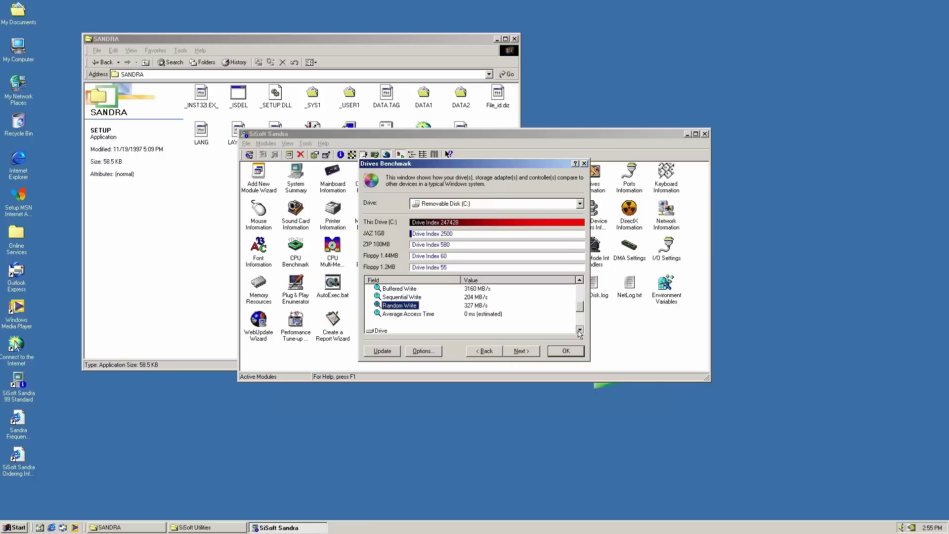
left_click_drag(580, 314, 582, 302)
Step: Show Sandra's drive list for benchmarking
left_click(505, 205)
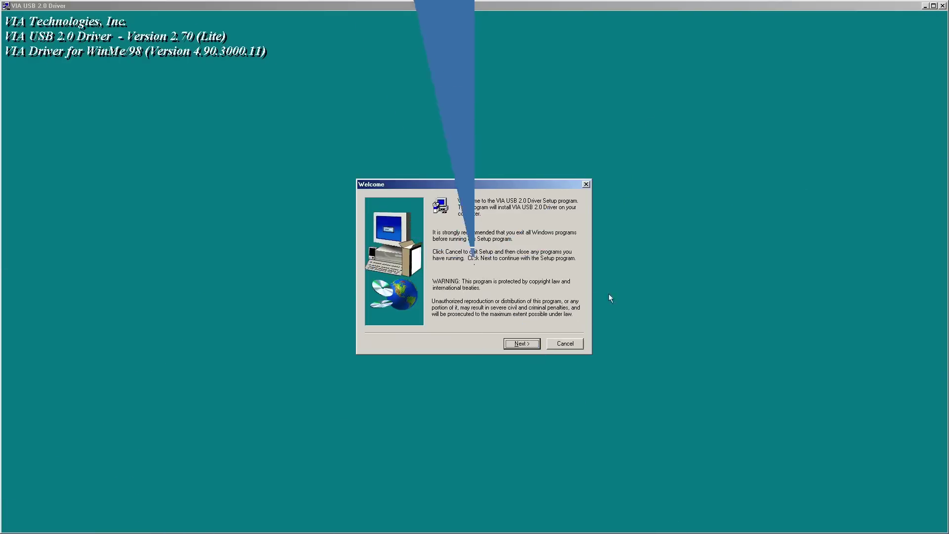
Step: Install VIA USB 2.0 Driver 2.70 with a restart, then dismiss the USB2.0 WLAN hardware wizard
left_click(517, 342)
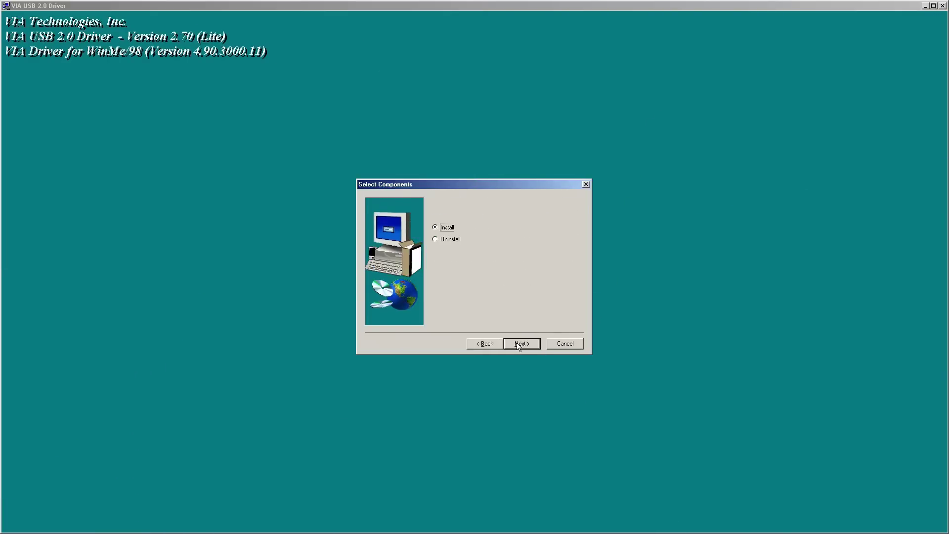
left_click(517, 342)
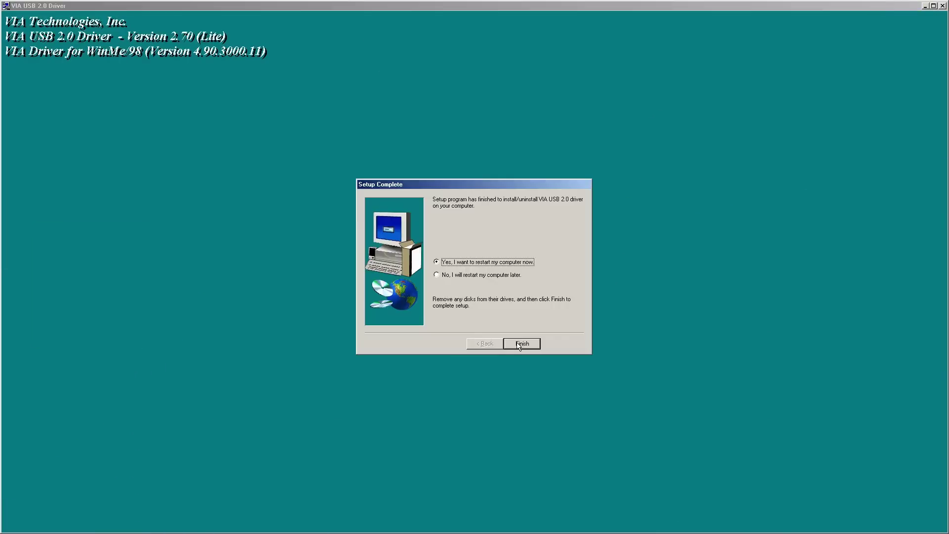
left_click(520, 343)
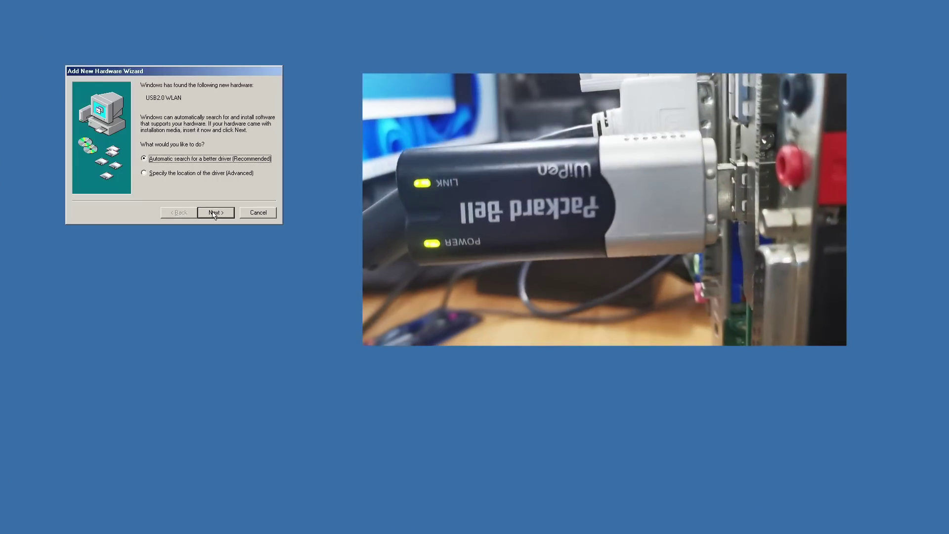
left_click(216, 212)
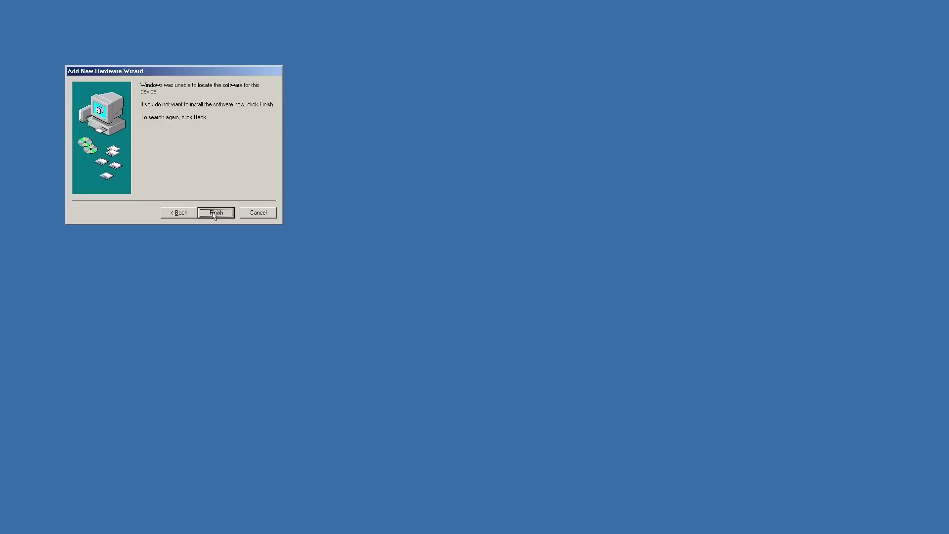
left_click(216, 212)
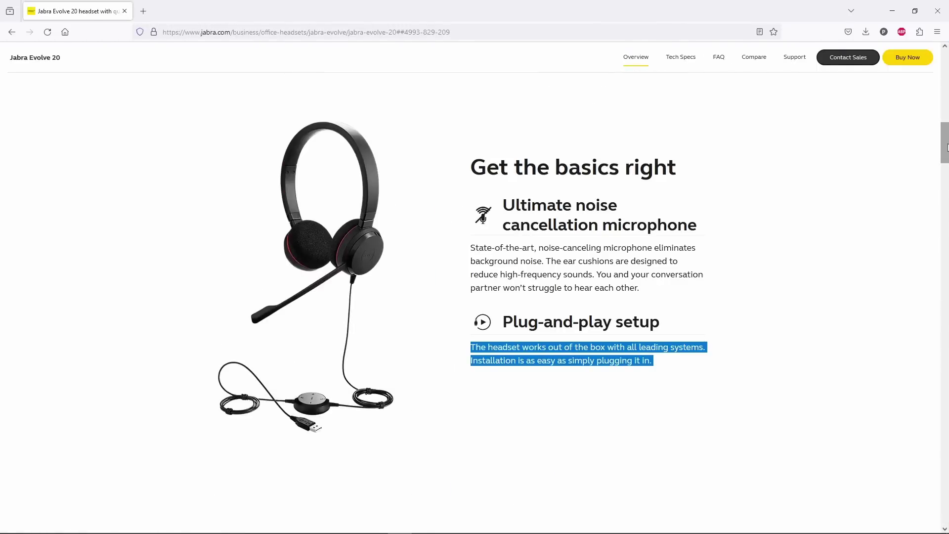
Step: Select the Plug-and-play setup heading on the Jabra Evolve 20 page
left_click_drag(664, 365, 667, 327)
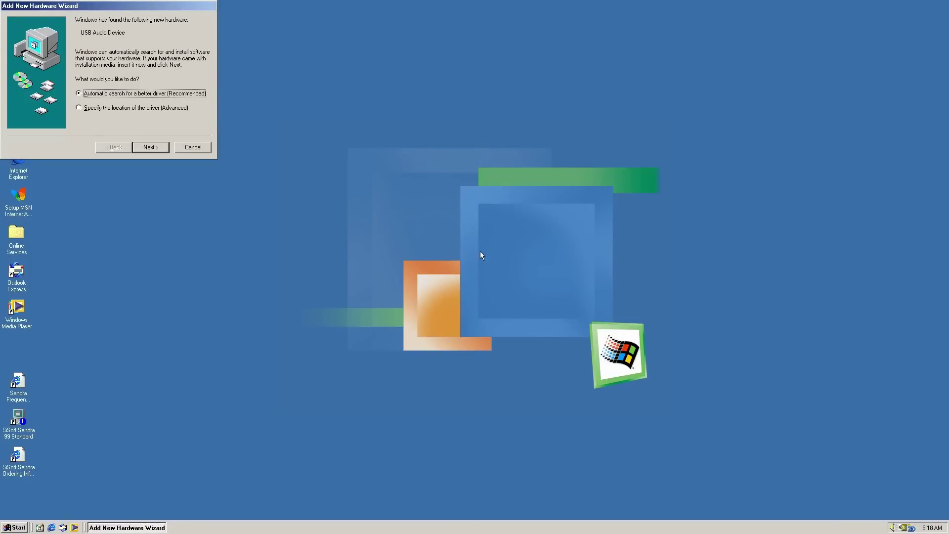
Step: Finish installing the USB Audio Device driver, then list the mixer devices in the volume control's Properties
left_click(151, 149)
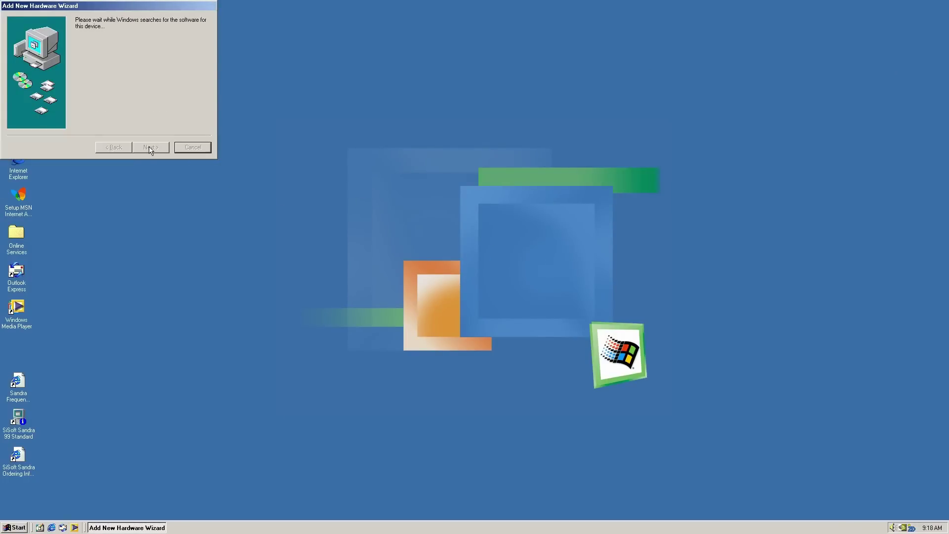
left_click(153, 151)
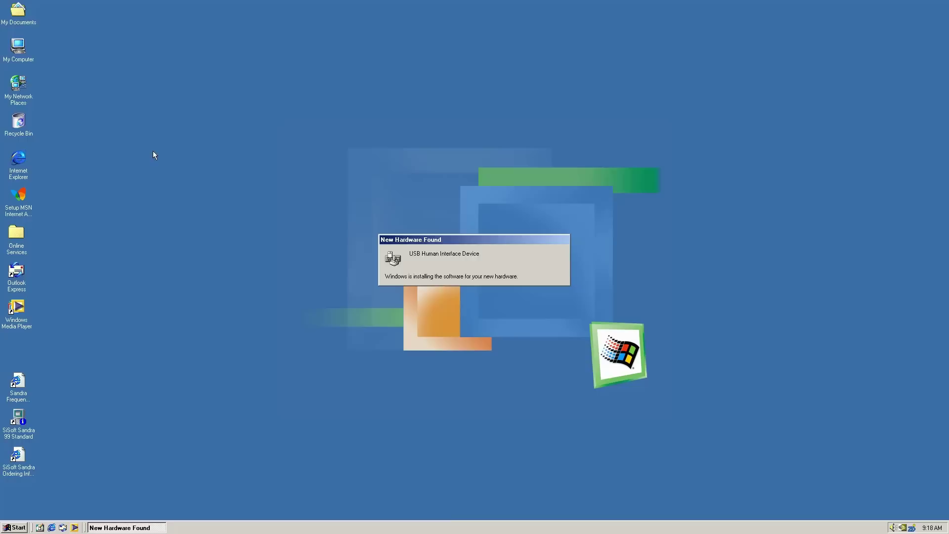
double_click(893, 528)
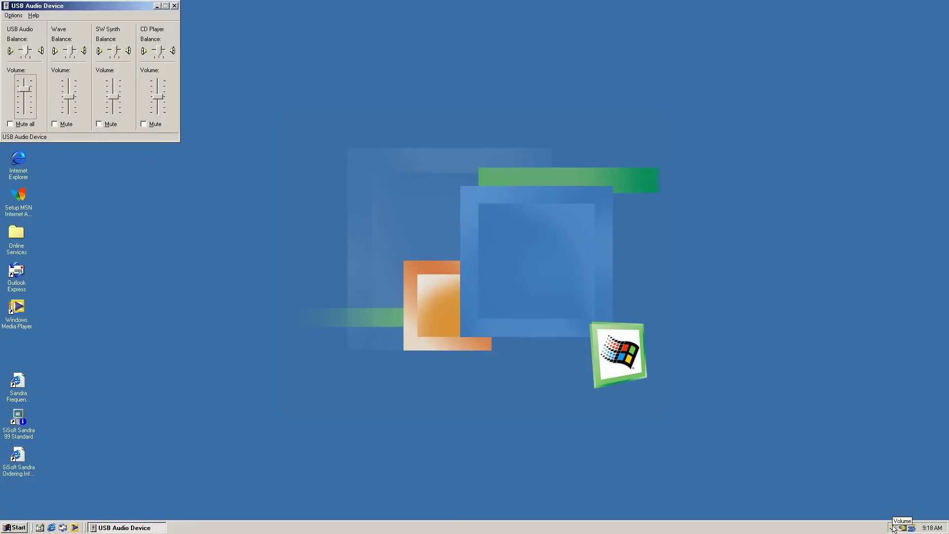
left_click(14, 15)
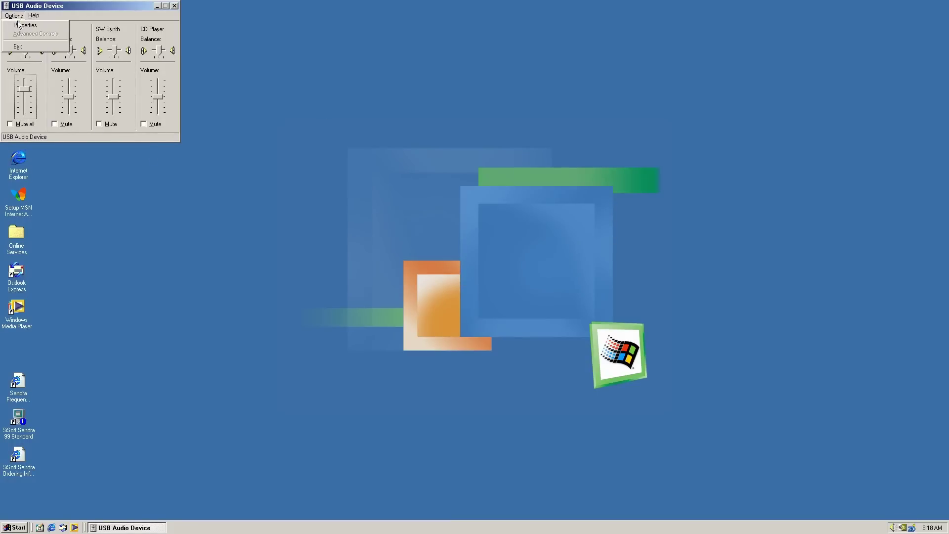
left_click(20, 23)
left_click(93, 43)
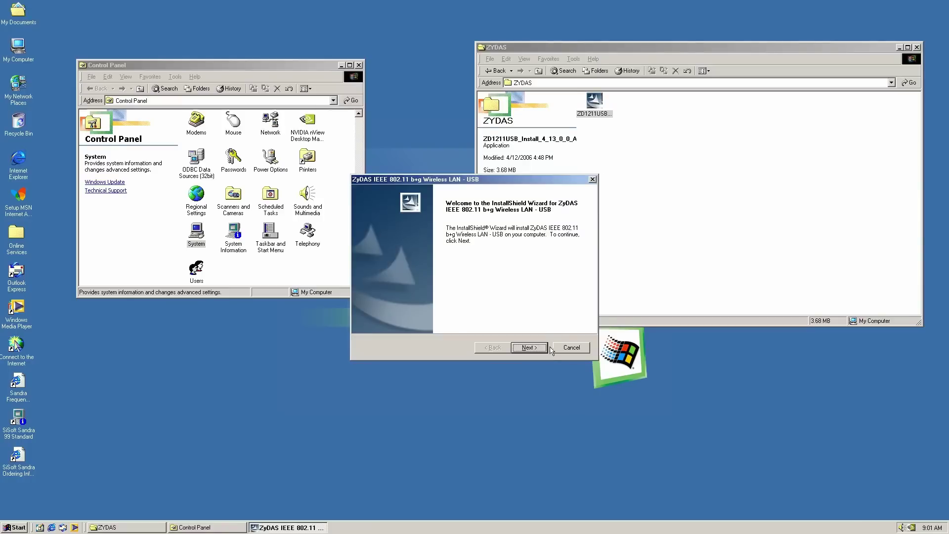
Step: Install the ZyDAS wireless LAN software and the ZD1211 USB WLAN adapter driver
left_click(543, 349)
left_click(540, 350)
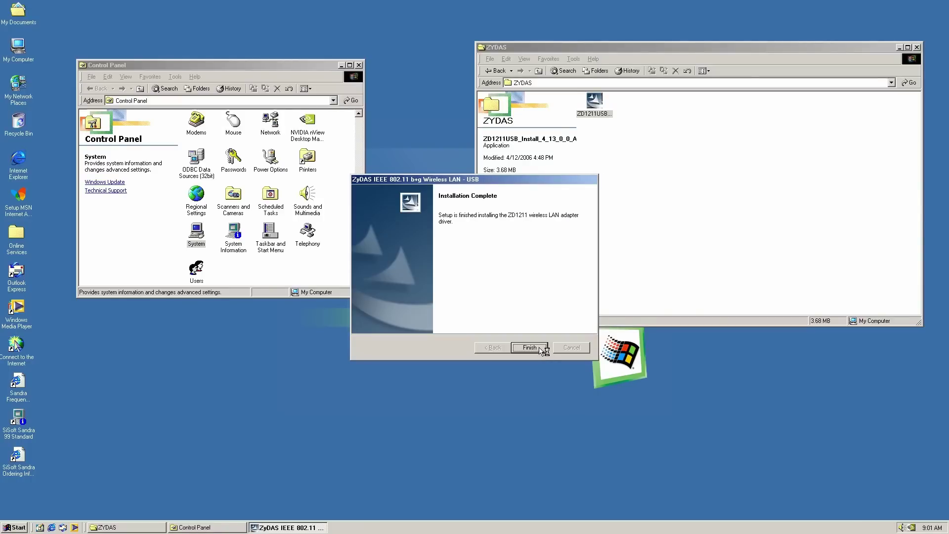
left_click(540, 349)
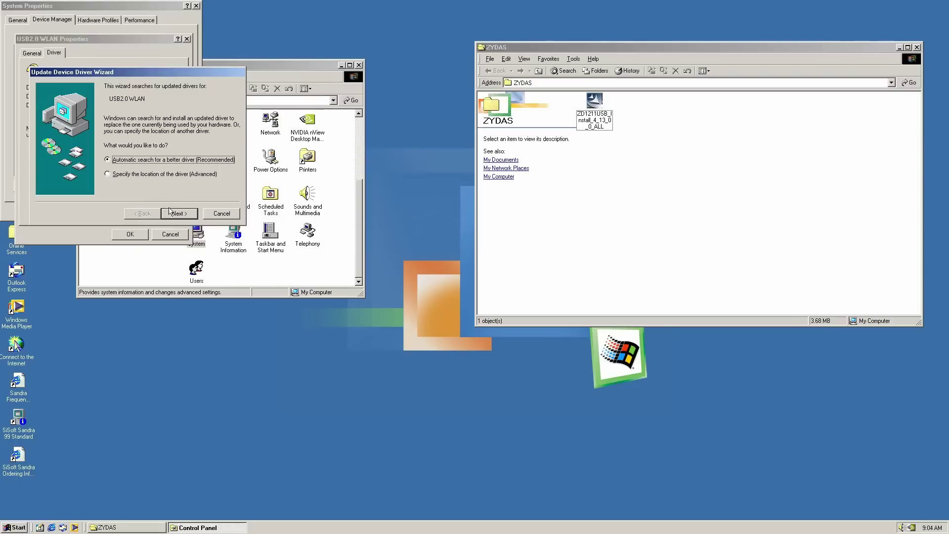
left_click(172, 212)
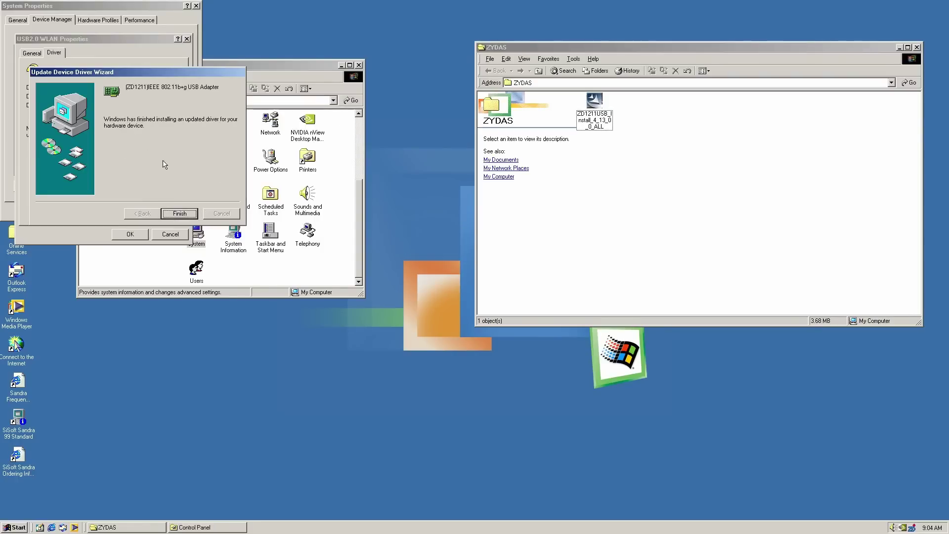
left_click(180, 215)
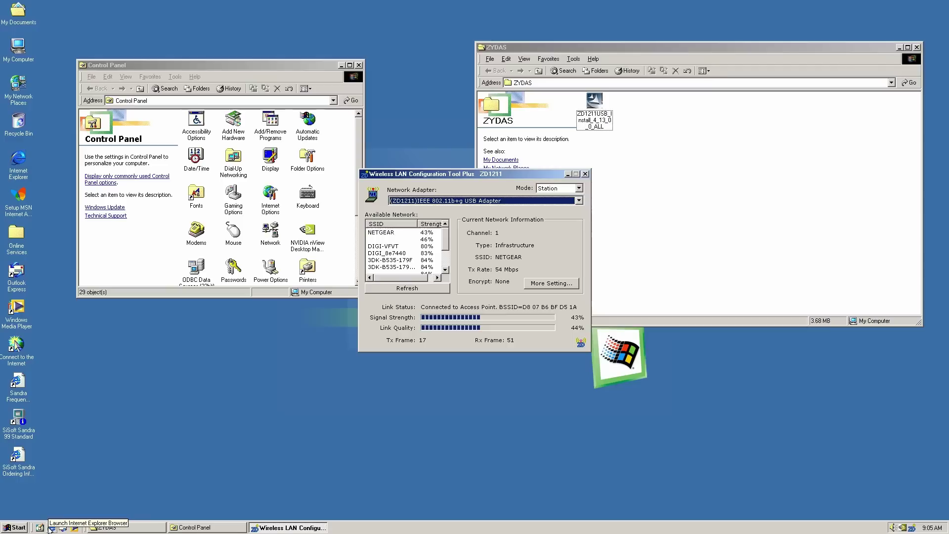
Step: Set up Internet access over the local area network with no proxy and no mail account
left_click(51, 528)
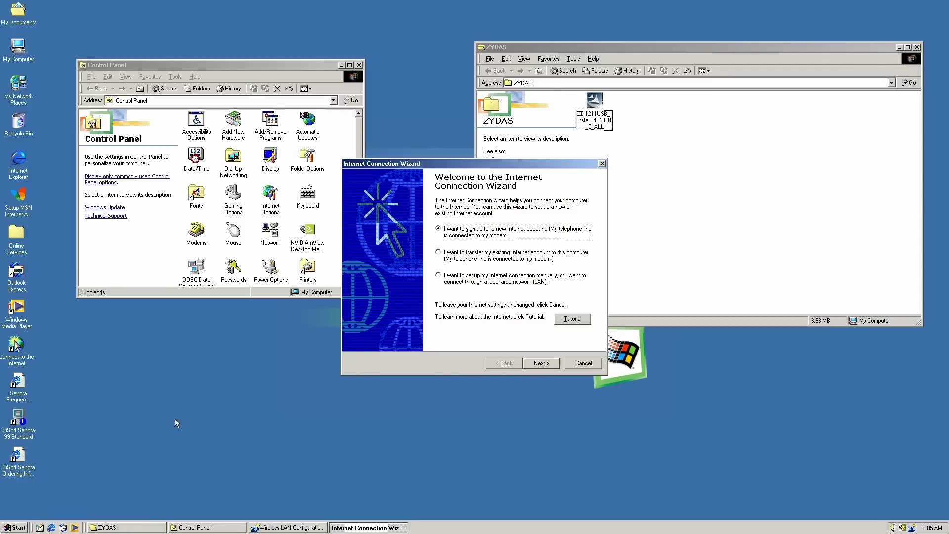
left_click(442, 279)
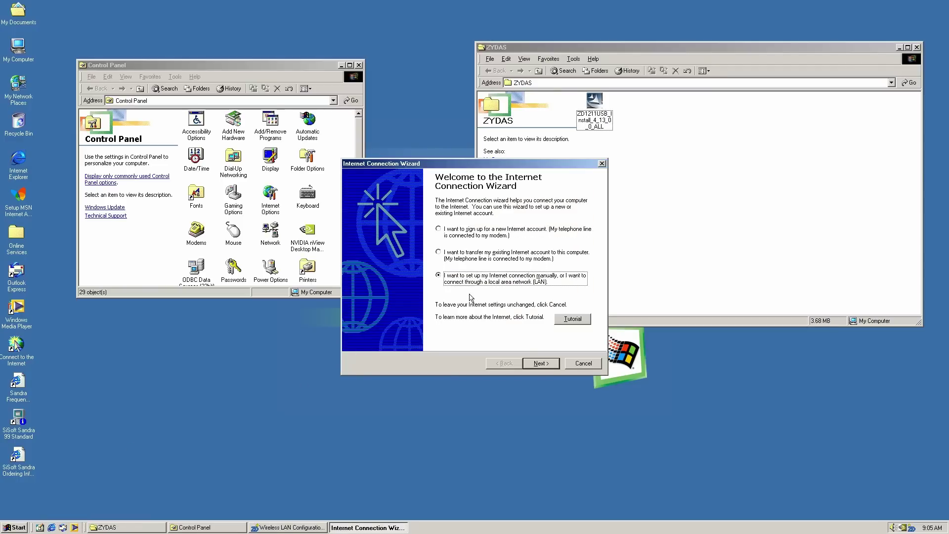
left_click(541, 364)
left_click(454, 285)
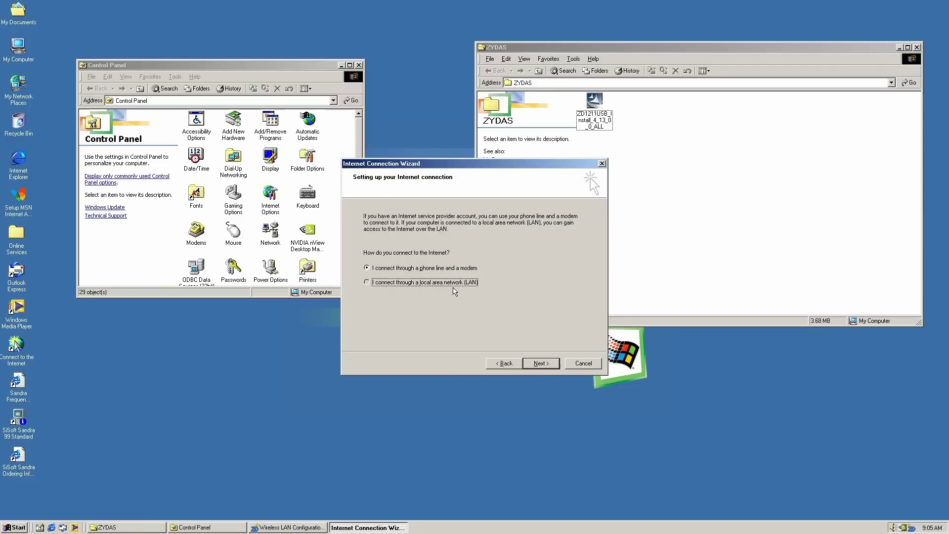
left_click(537, 367)
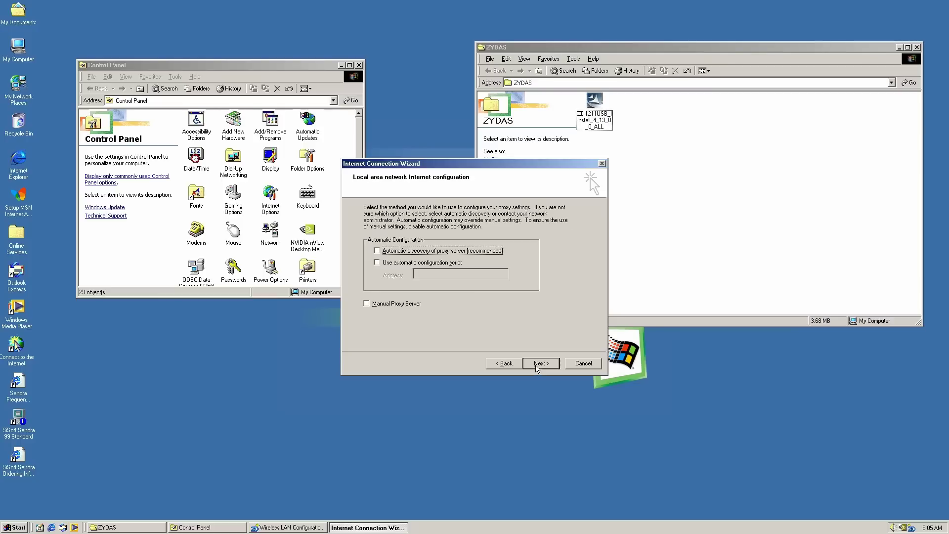
left_click(539, 366)
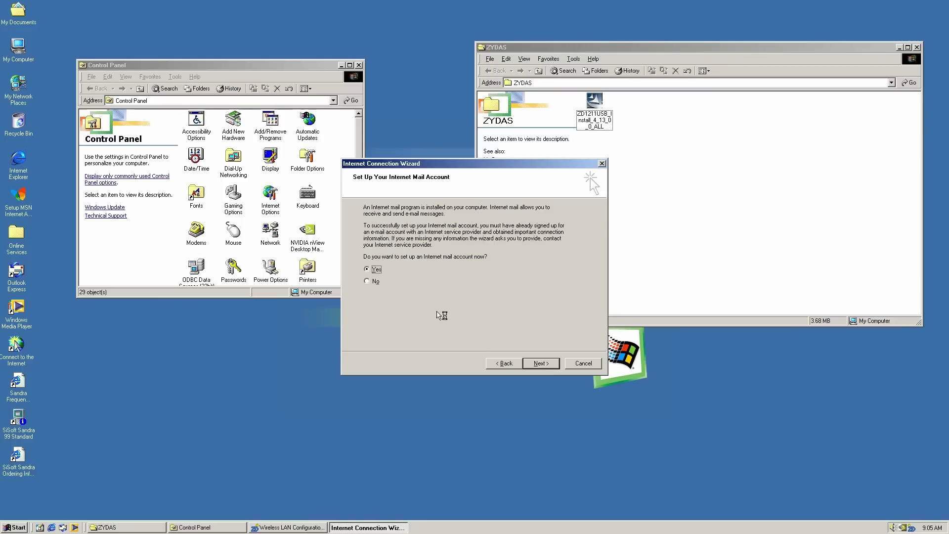
left_click(372, 281)
left_click(541, 364)
left_click(541, 364)
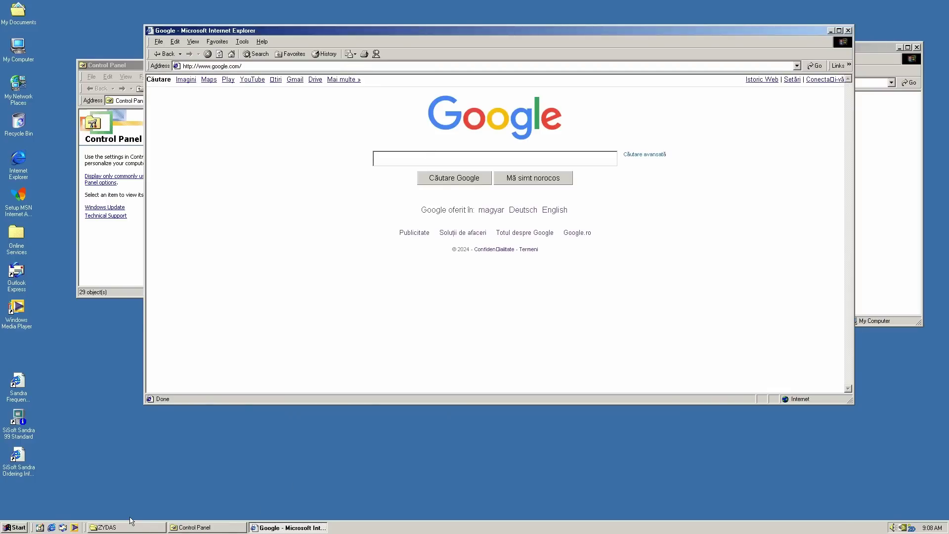
Step: Check Internet Explorer's About box, which reports version 5.50.4134.0100, then close it
left_click(262, 42)
left_click(280, 110)
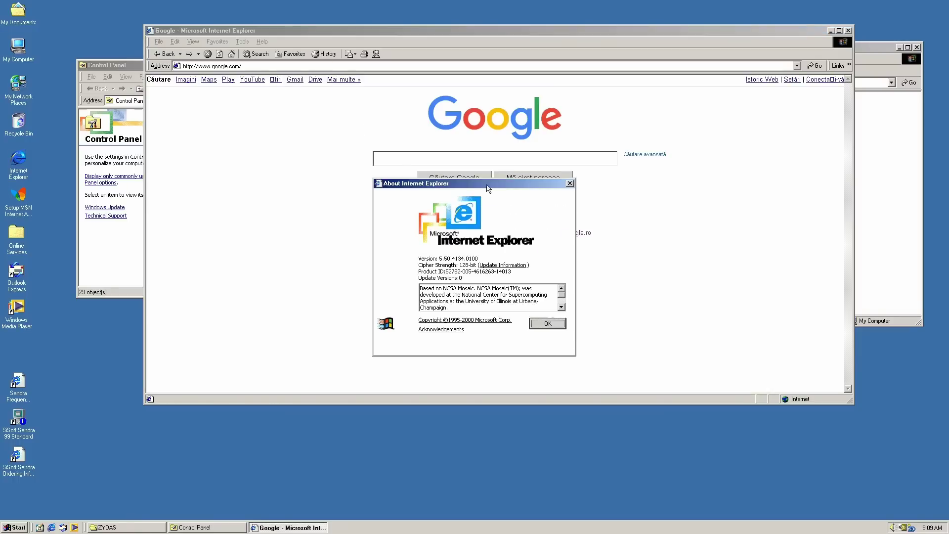
left_click(557, 326)
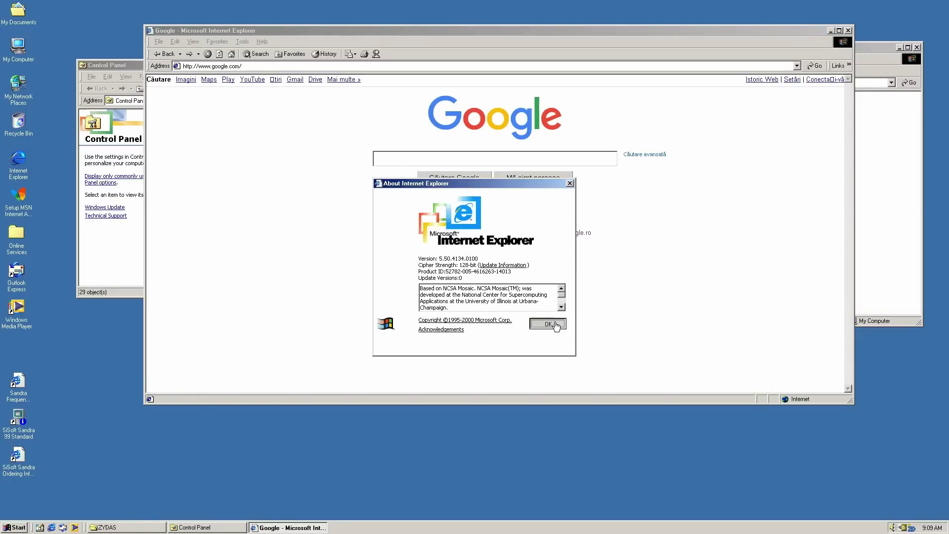